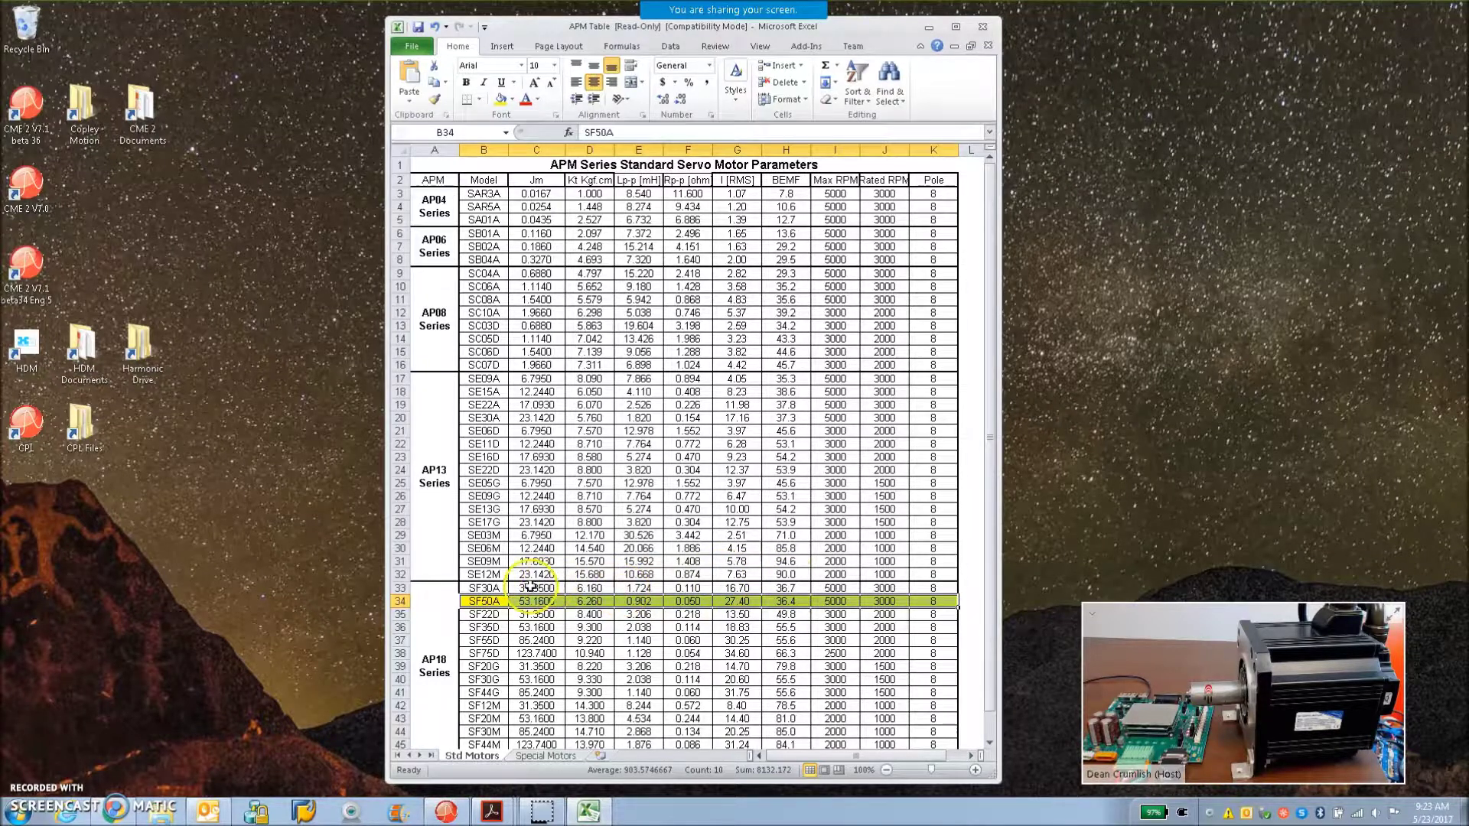
# Deselect the SF50A row and minimize the APM motor parameter table in Excel.
pyautogui.click(536, 613)
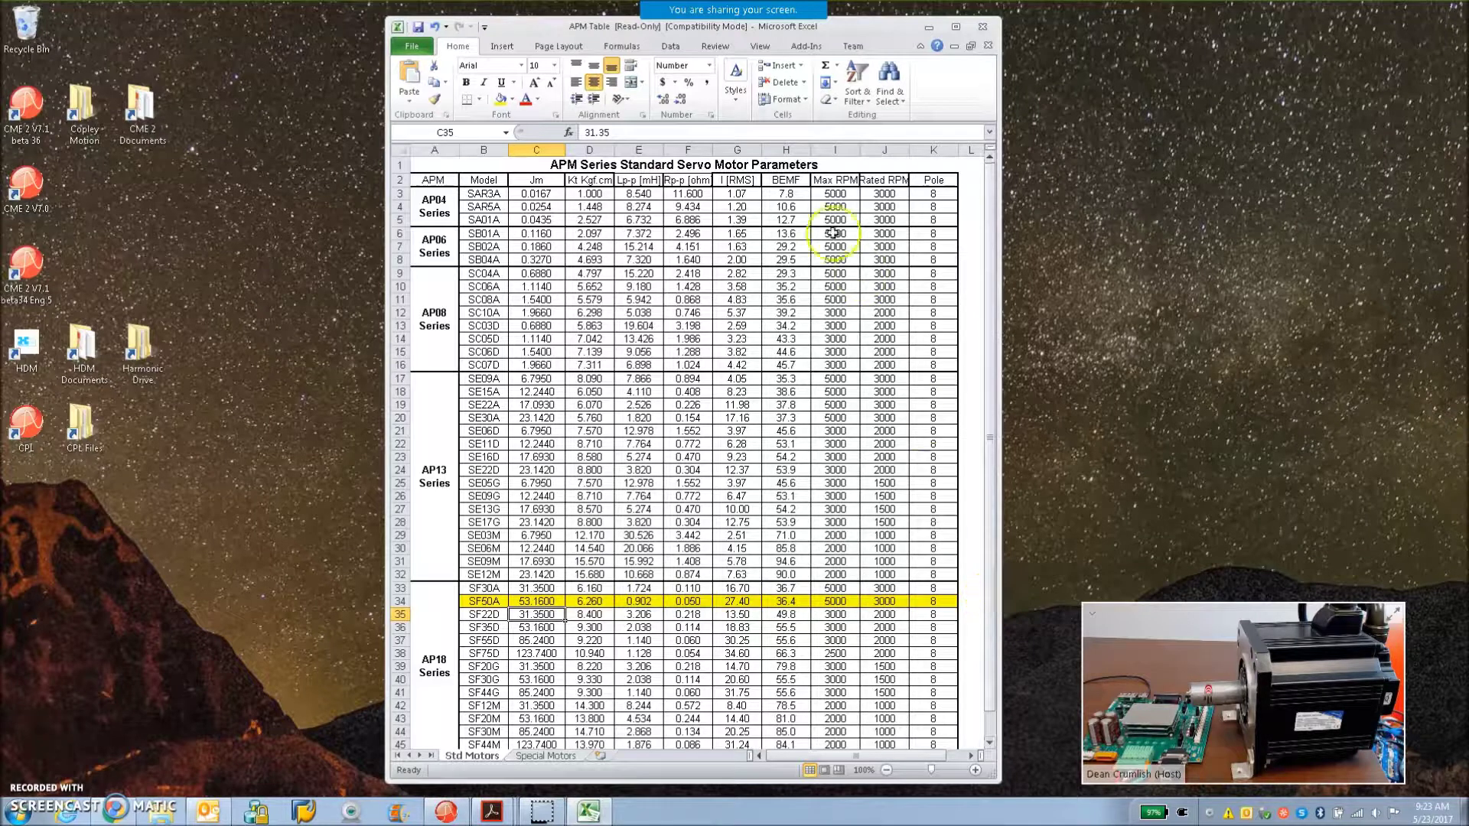
pyautogui.click(929, 27)
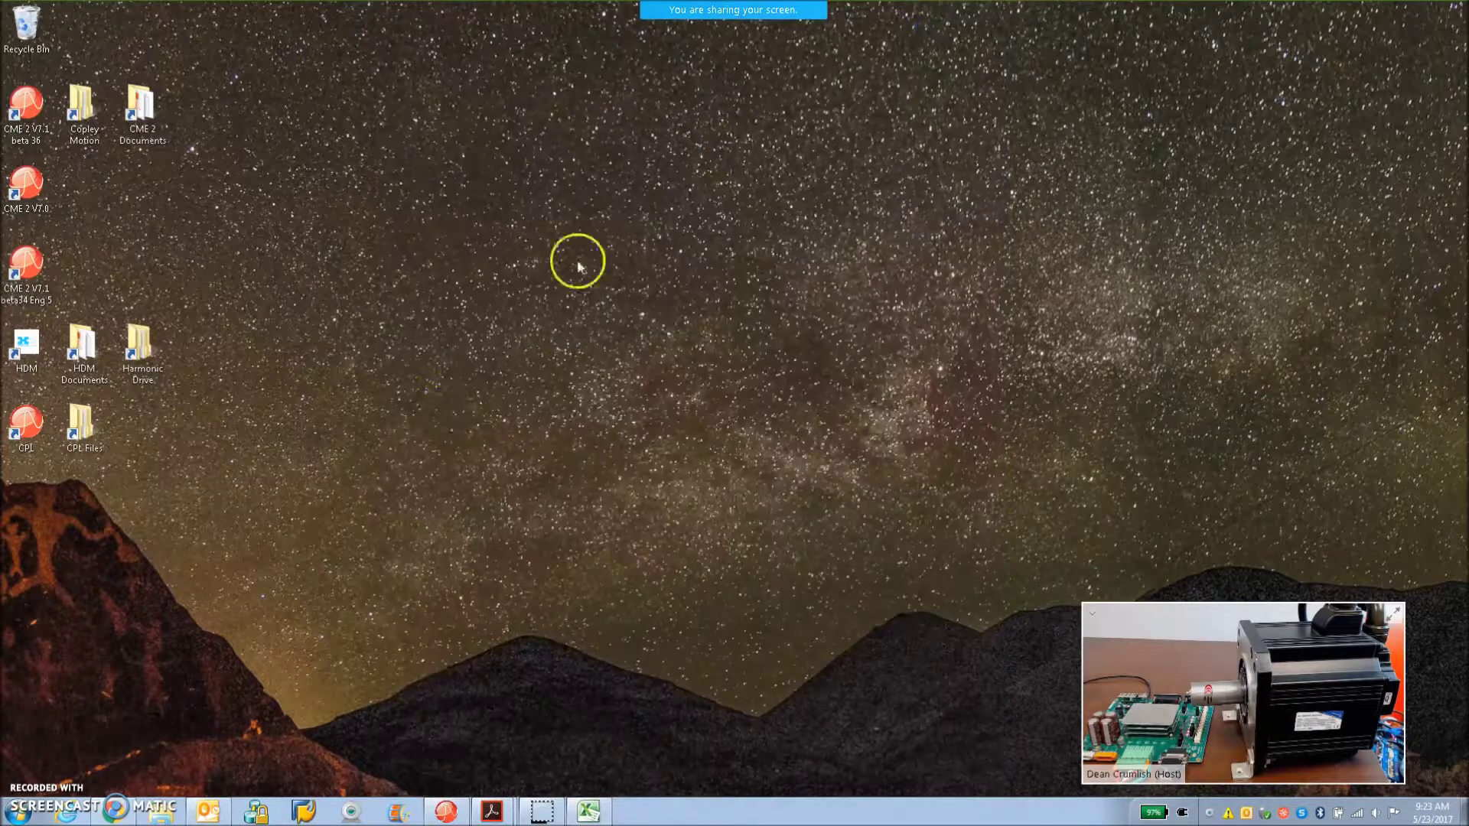
# Download and open the Mecapion CME 2 motor data zip, then switch to the vn (2).pdf tab.
pyautogui.click(126, 818)
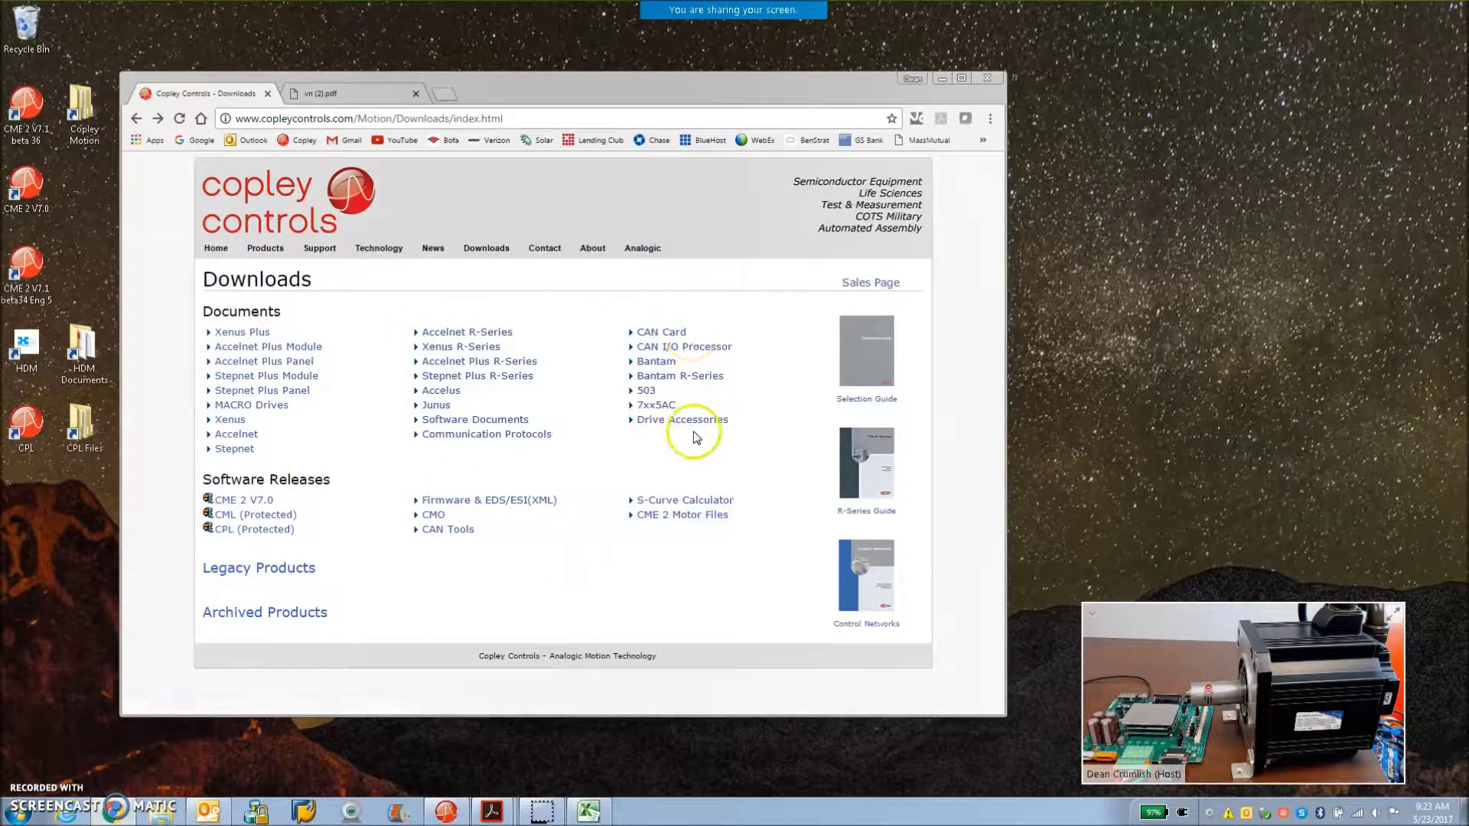
pyautogui.click(678, 524)
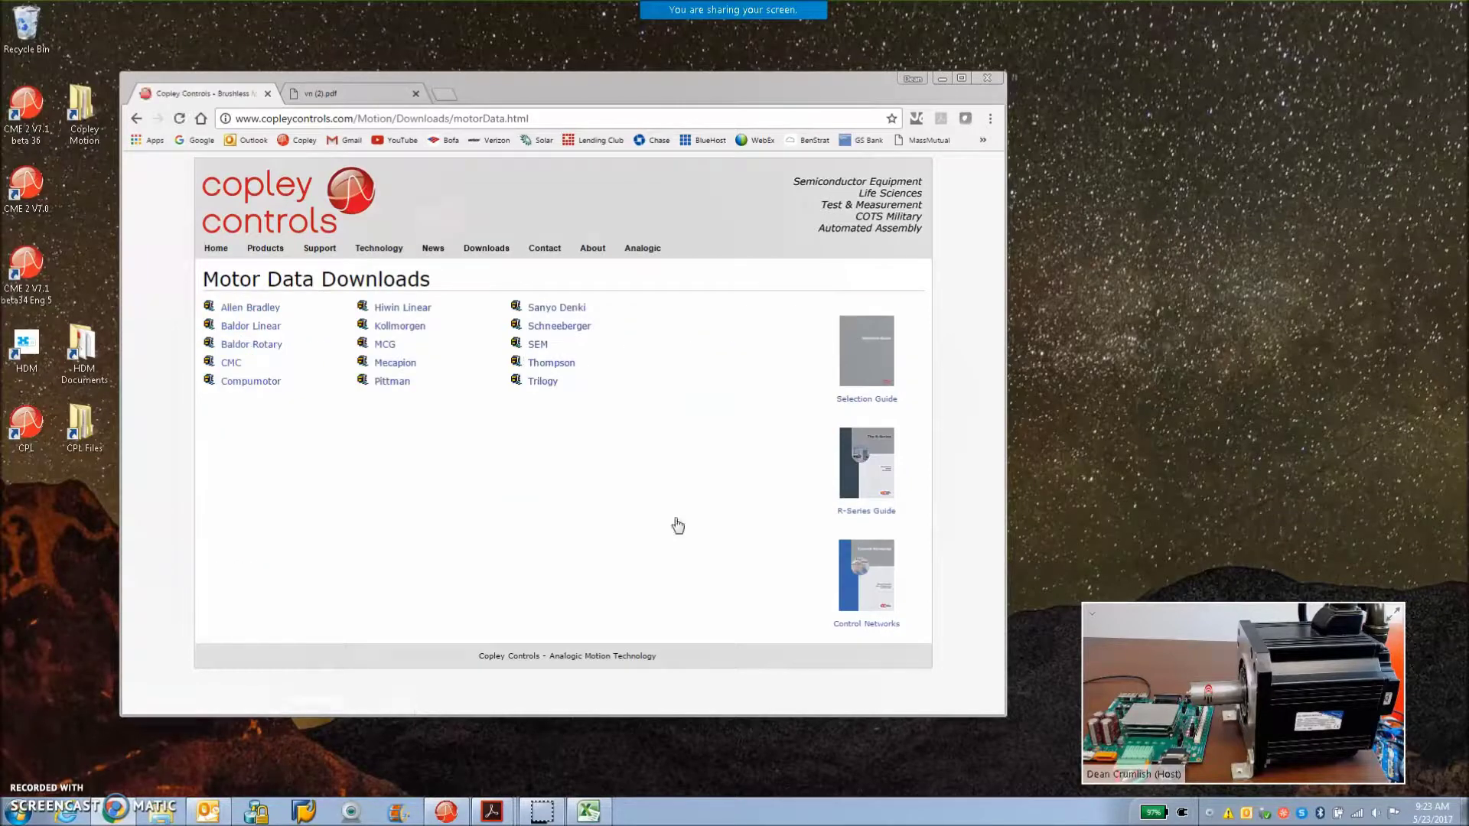
pyautogui.click(395, 363)
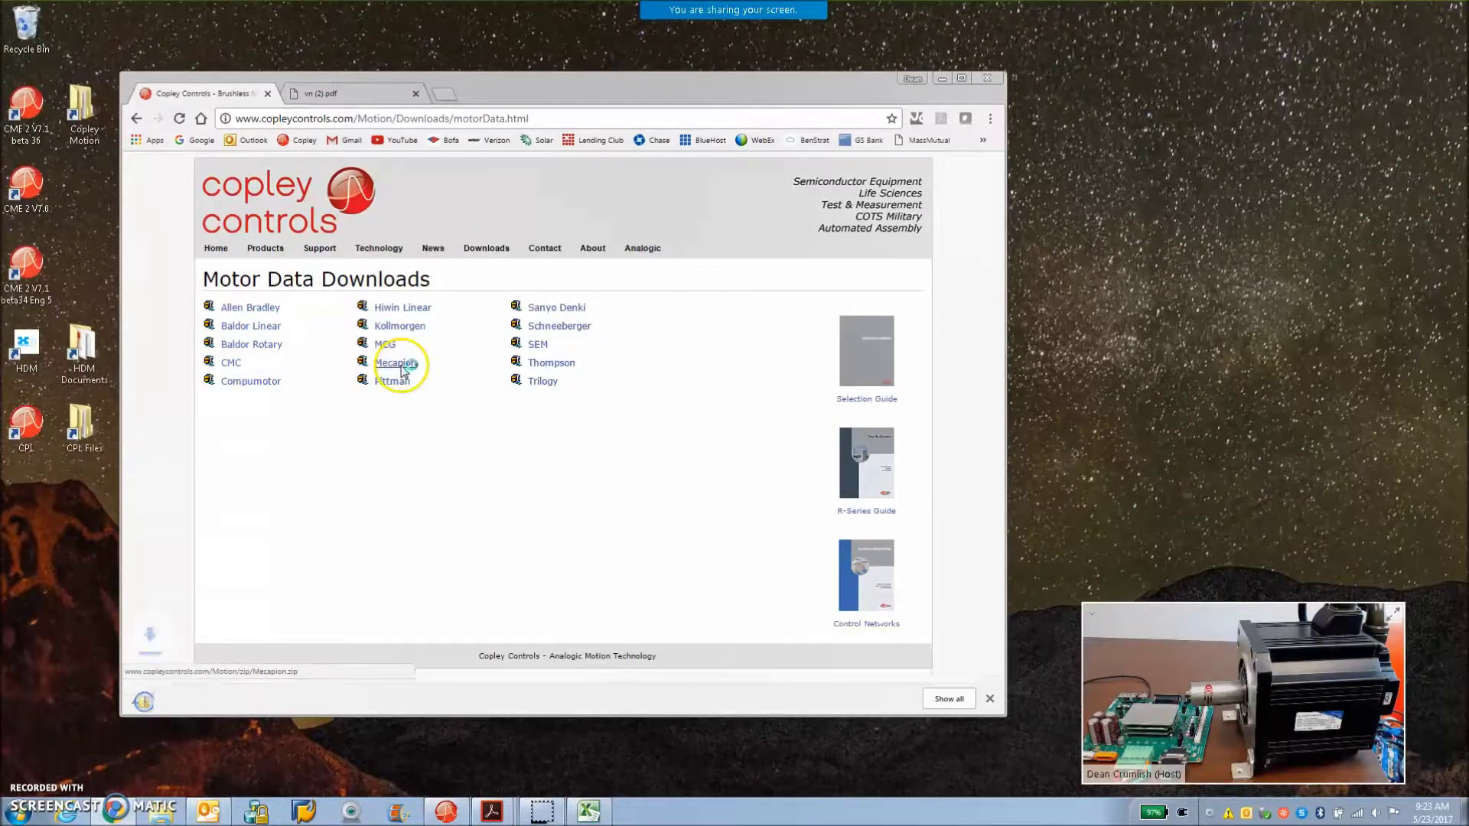
pyautogui.click(282, 696)
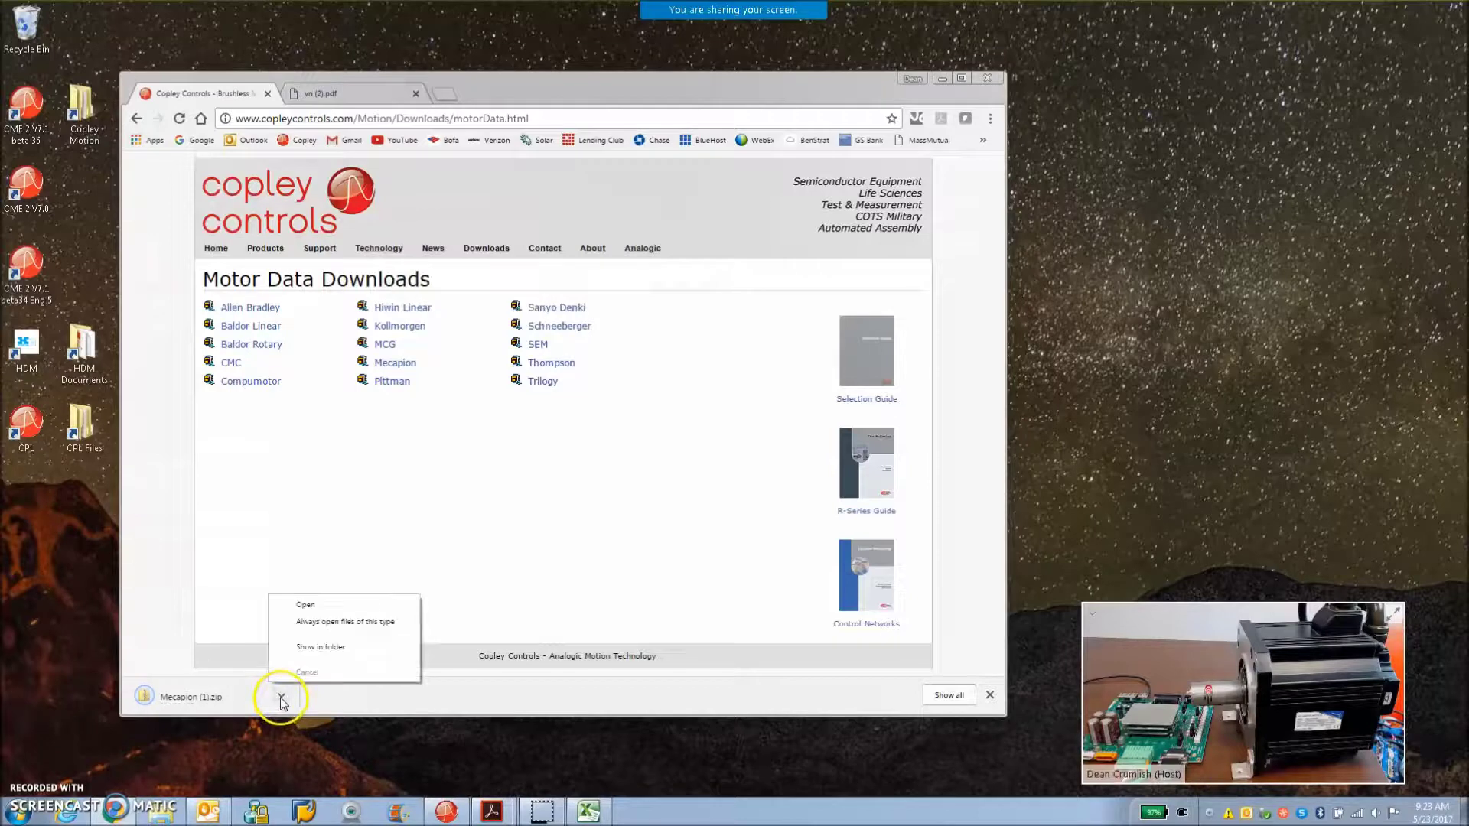
pyautogui.click(321, 607)
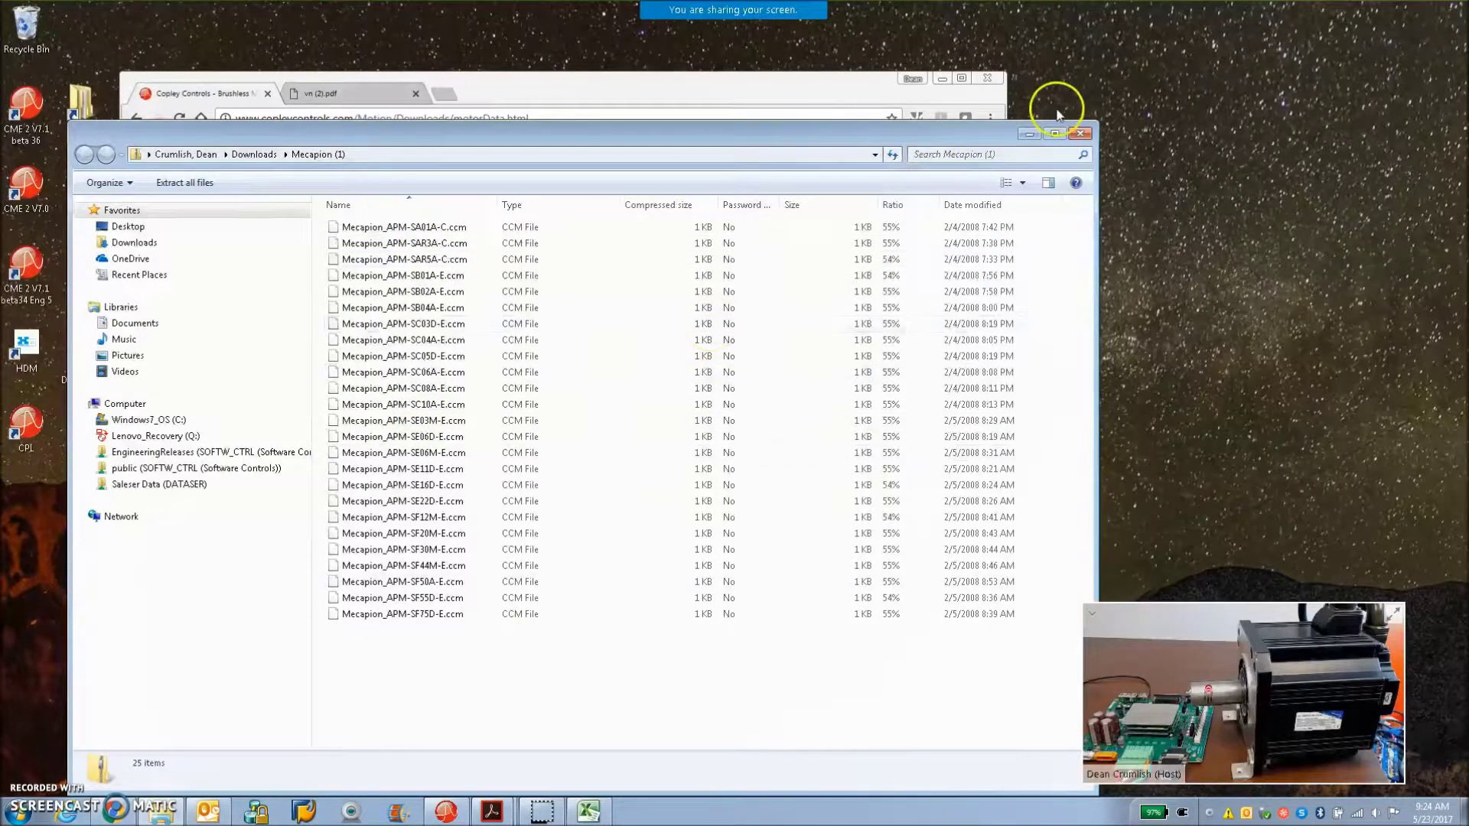
pyautogui.click(1081, 134)
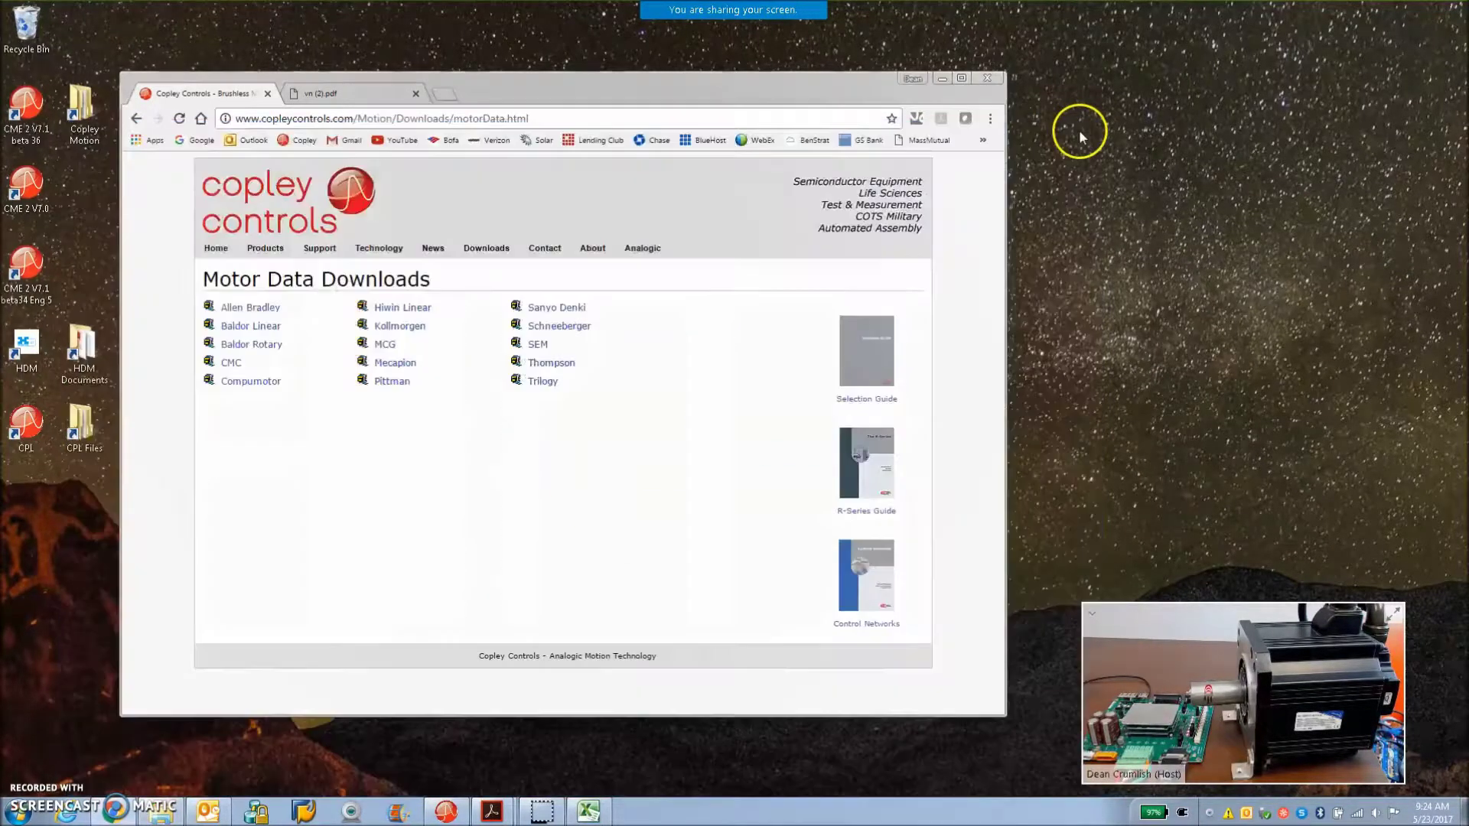
pyautogui.click(374, 92)
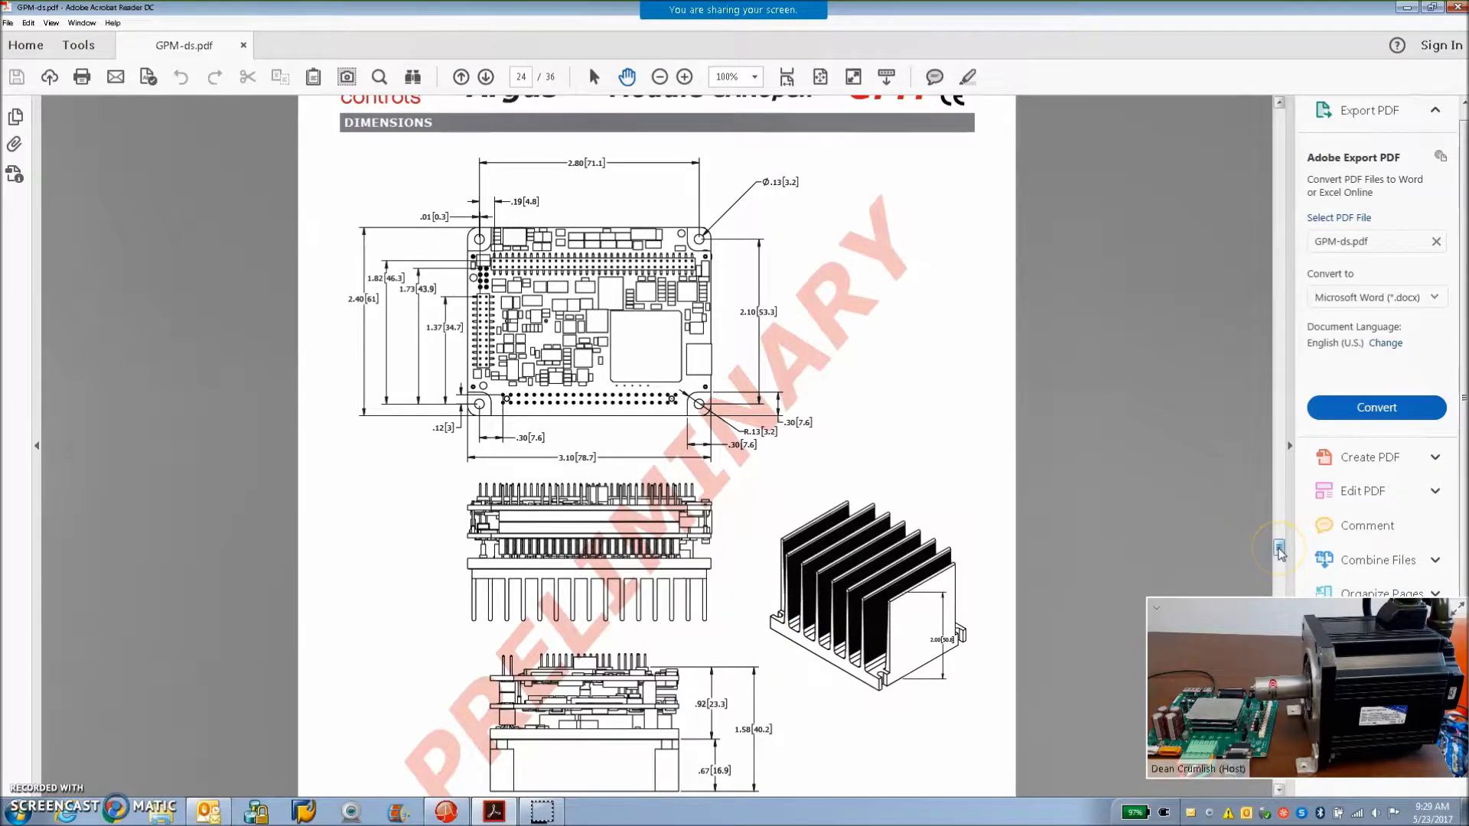
# Grab the GPM-ds.pdf scrollbar at the page 24 dimensions drawing to move further into the datasheet.
pyautogui.click(1279, 547)
# Scroll the datasheet to the P4 encoder wiring page, put Acrobat away, and nudge CME 2 left.
pyautogui.moveTo(1279, 548); pyautogui.dragTo(1263, 681)
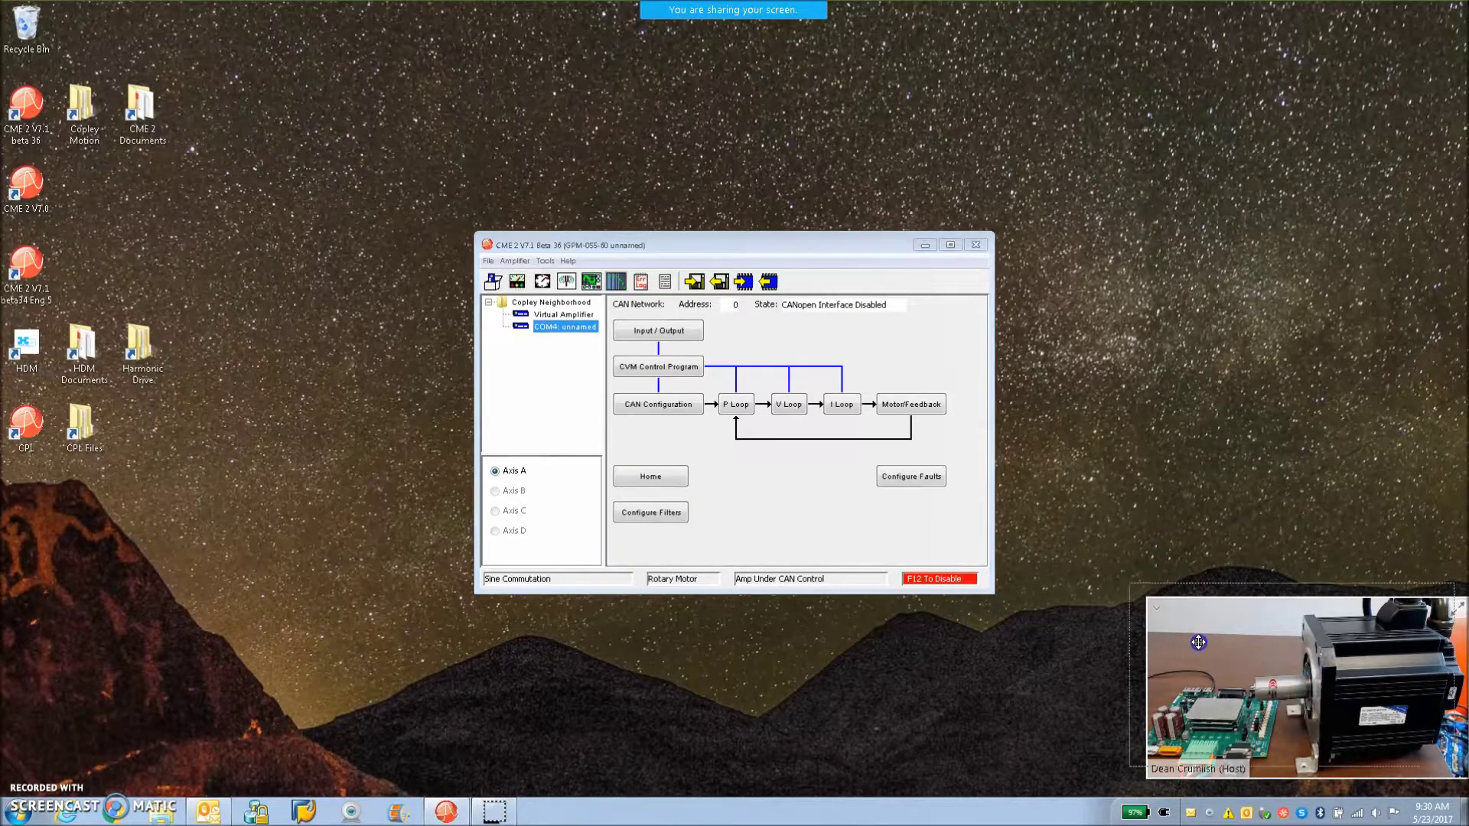
pyautogui.moveTo(1217, 654); pyautogui.dragTo(1178, 634)
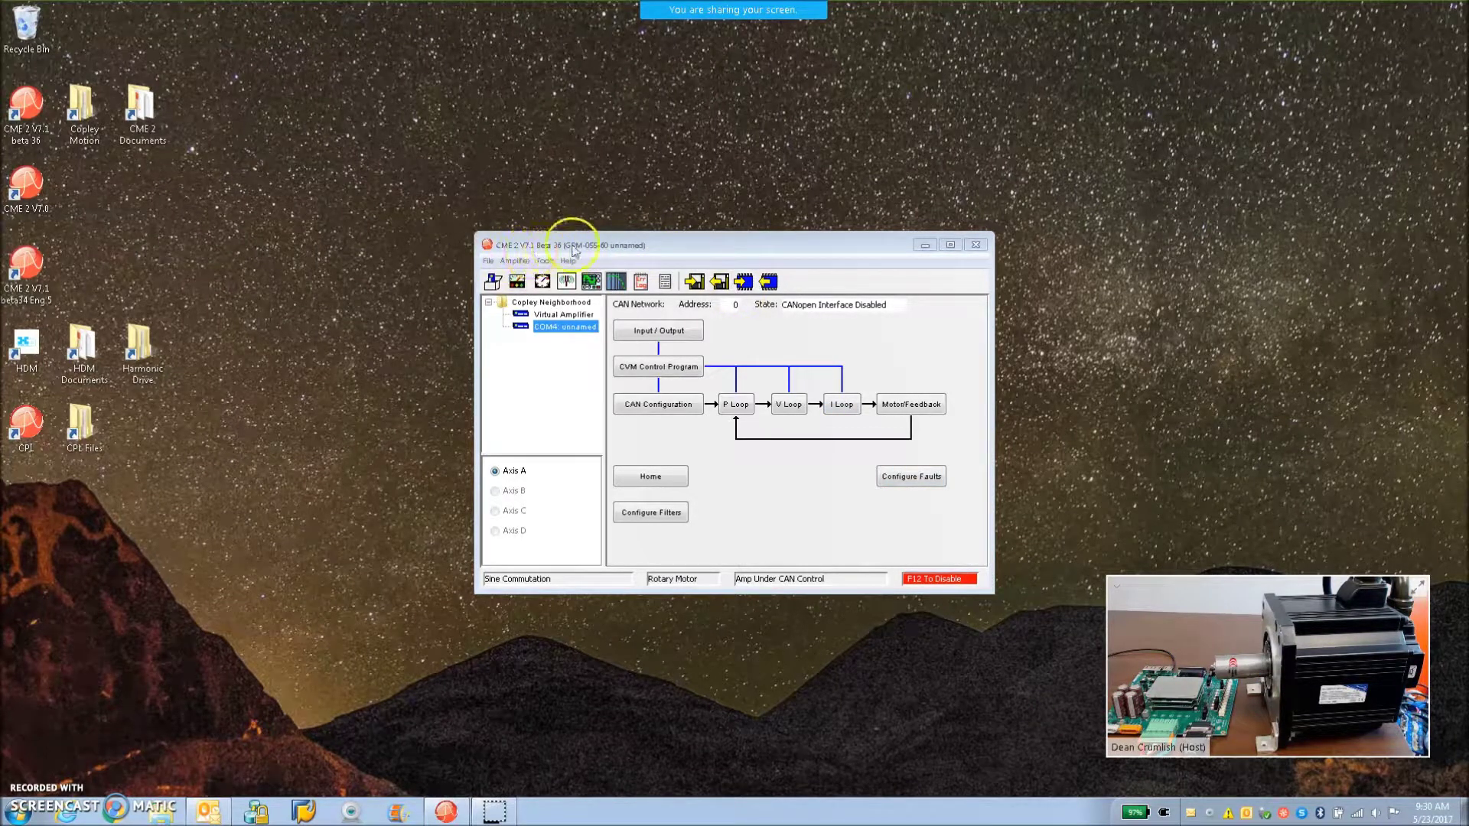
pyautogui.moveTo(627, 247); pyautogui.dragTo(604, 250)
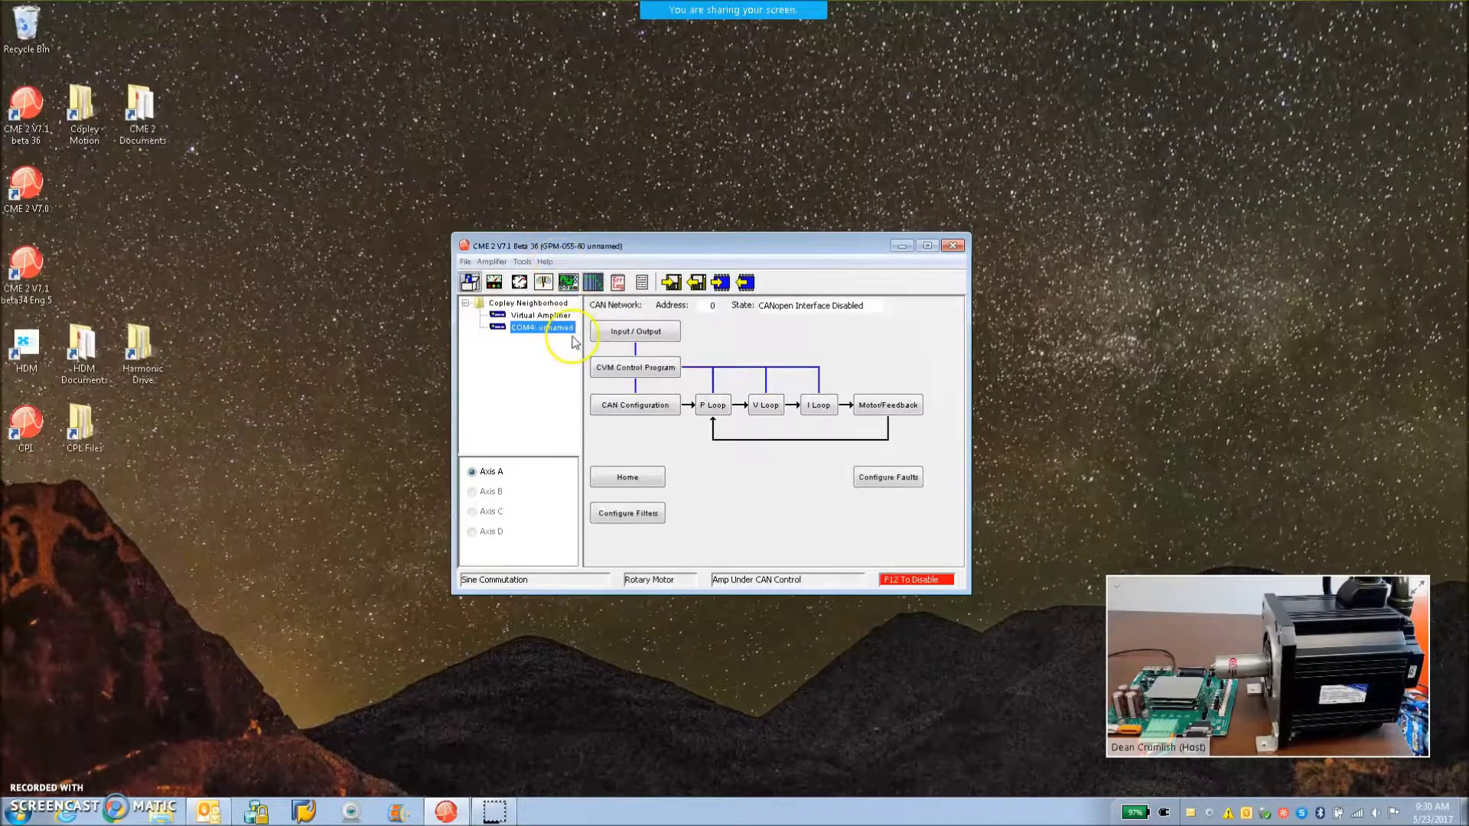
# Re-save Basic Setup as brushless rotary, incremental feedback, CAN position mode, sinusoidal commutation, accepting amplifier disable.
pyautogui.click(470, 283)
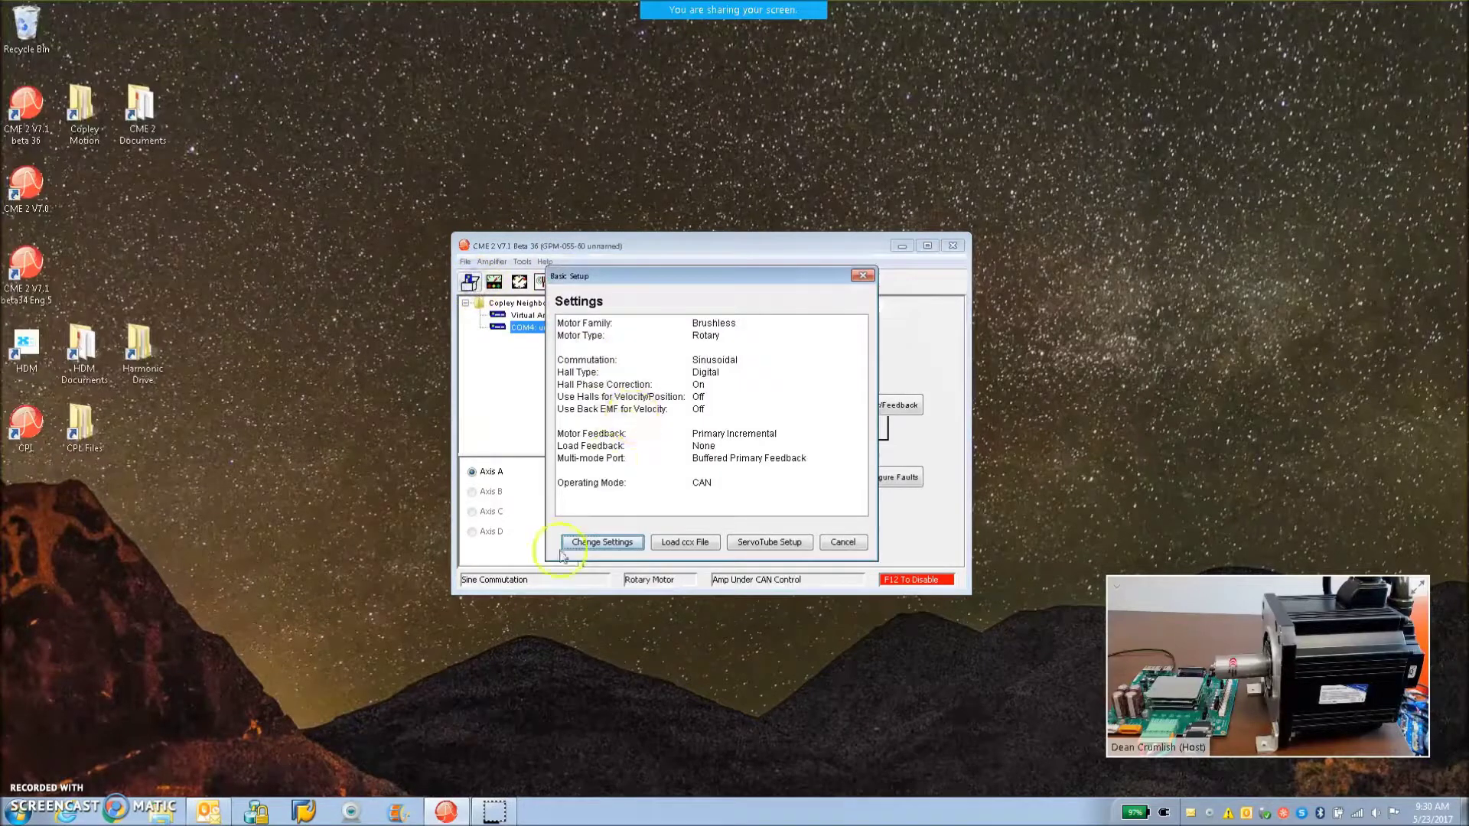
pyautogui.click(585, 543)
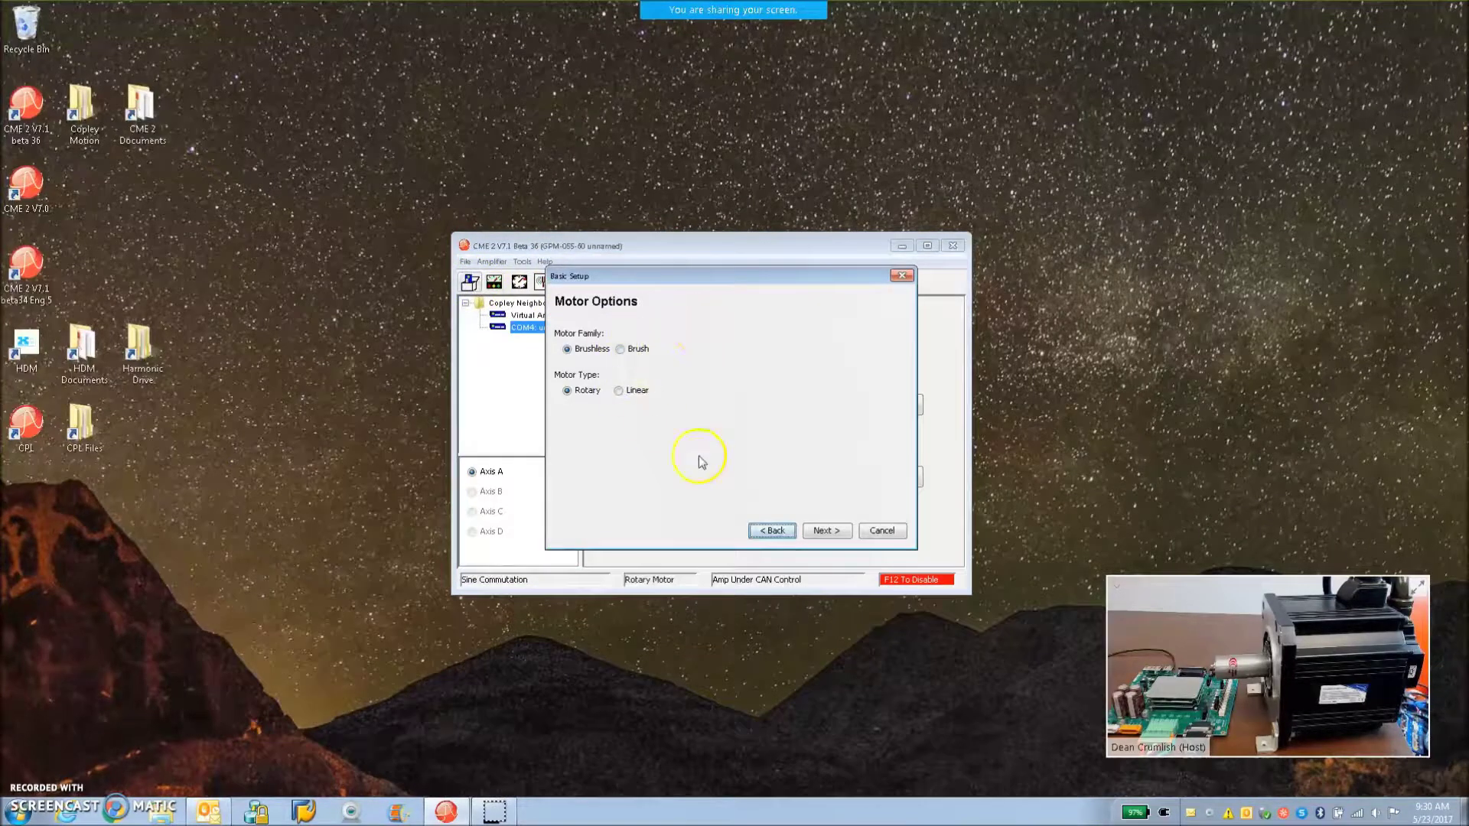
pyautogui.click(823, 530)
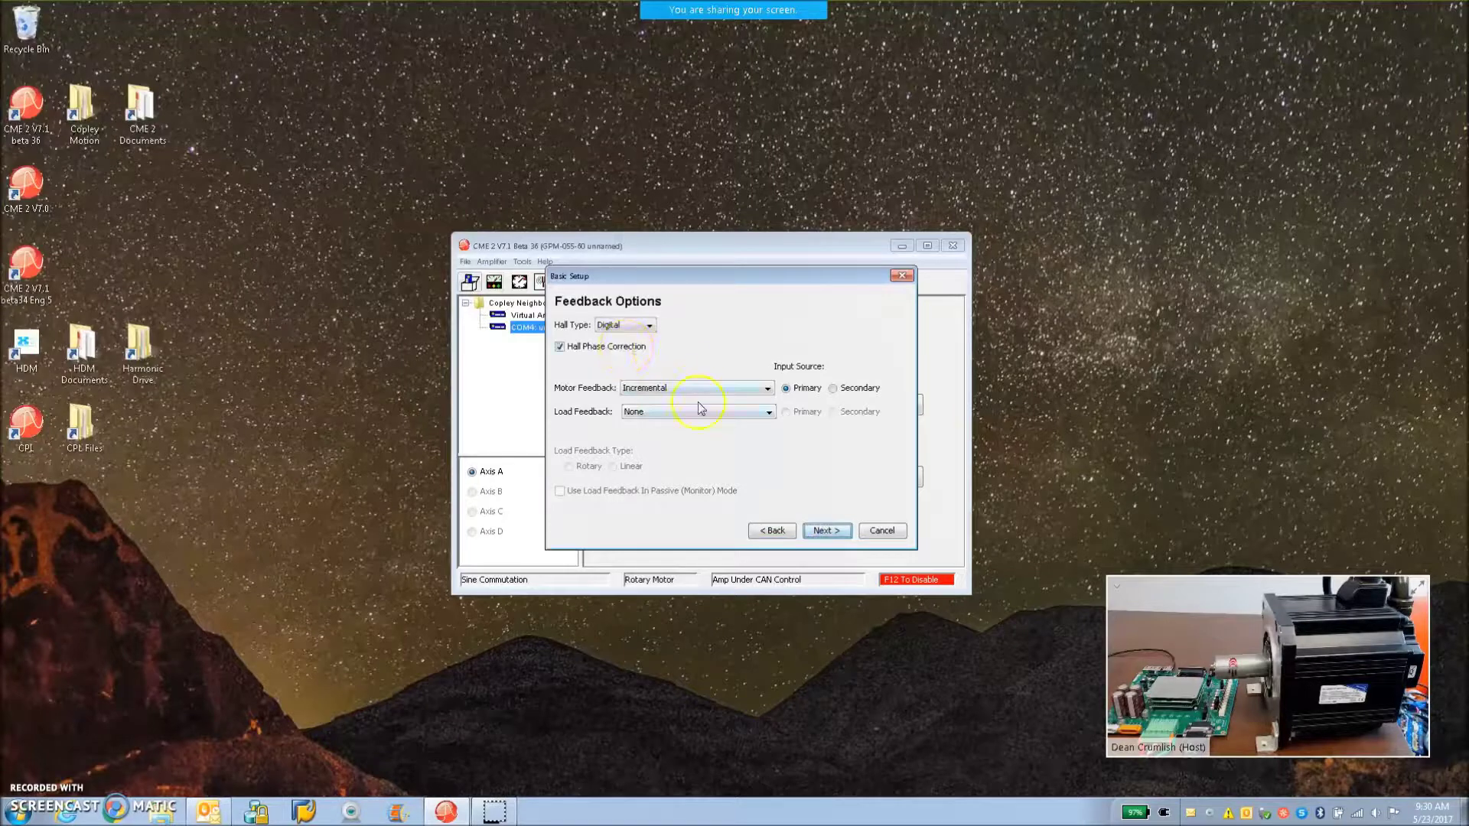
pyautogui.click(820, 530)
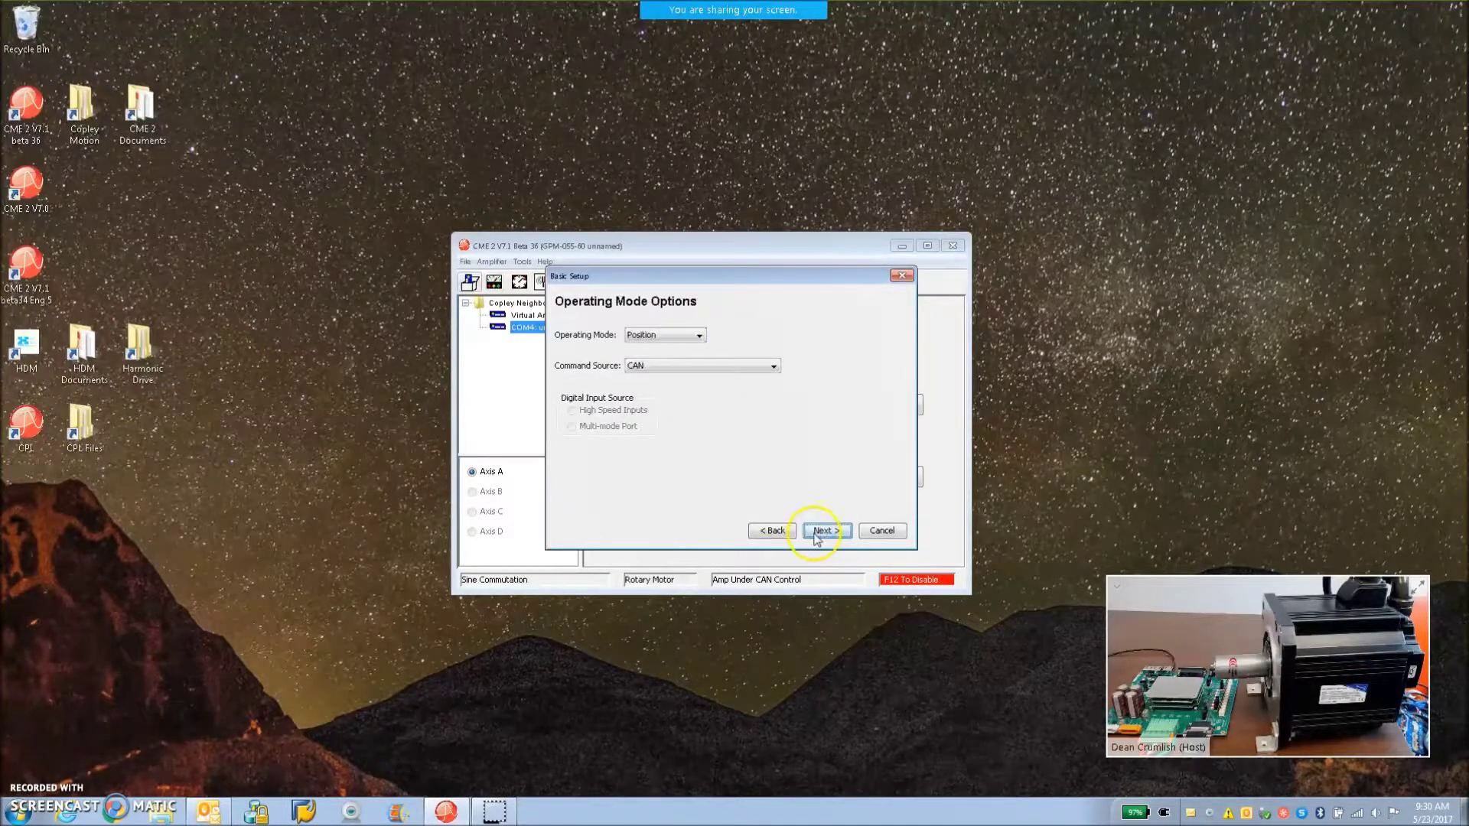
pyautogui.click(817, 535)
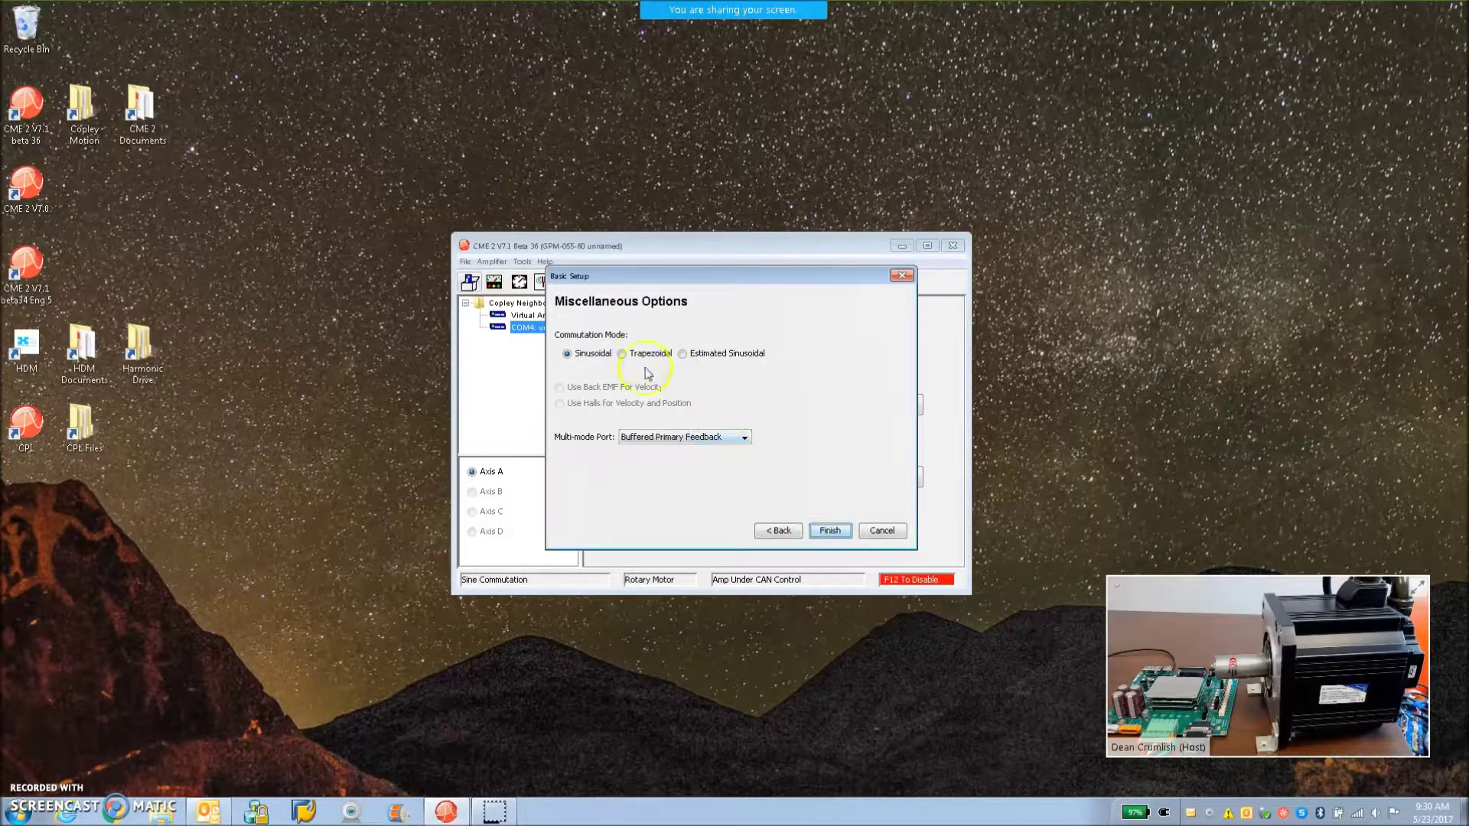
pyautogui.click(829, 533)
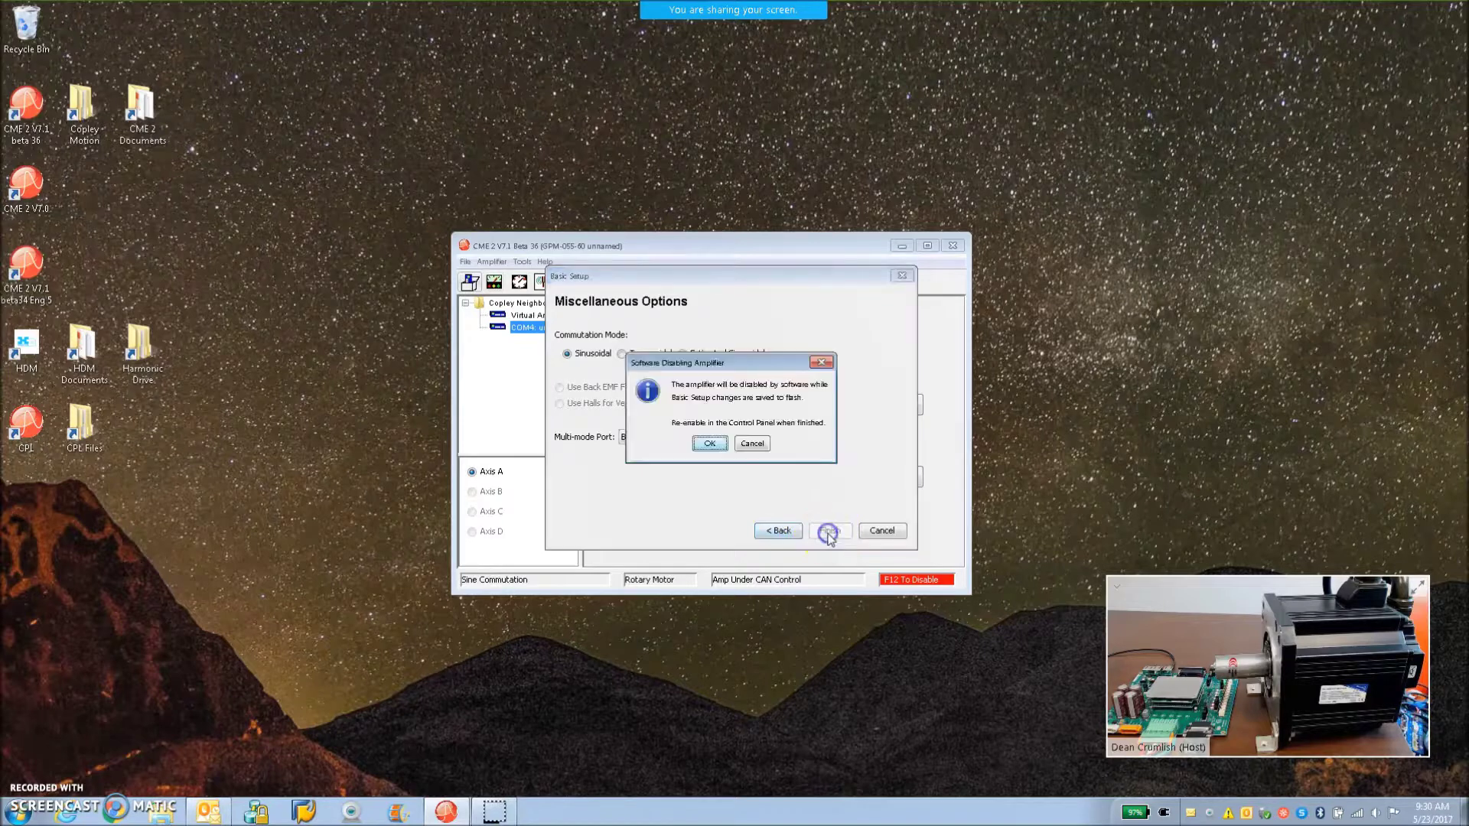
pyautogui.click(708, 443)
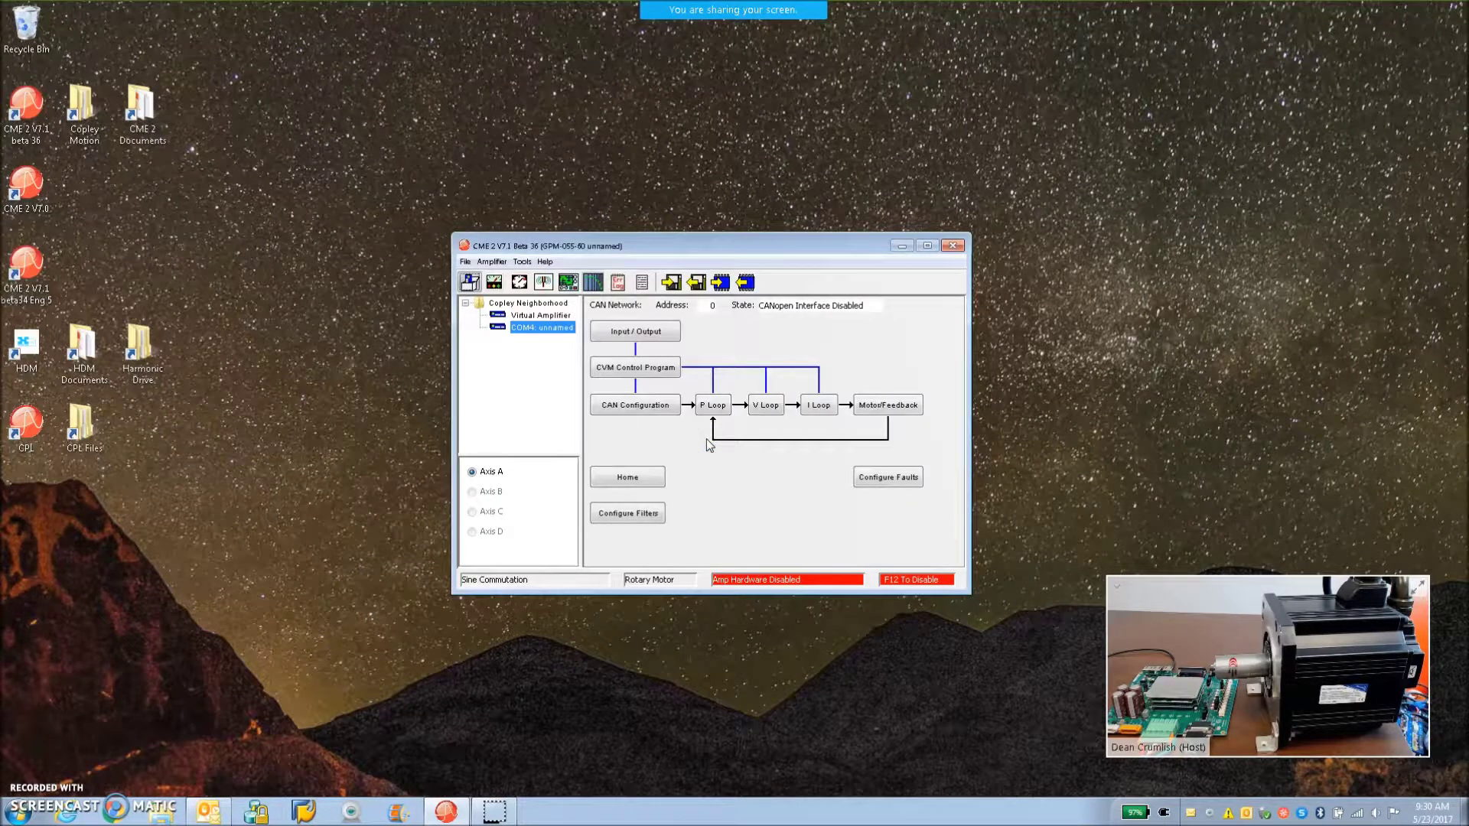
# Re-save Basic Setup with Buffered Primary Feedback on the multi-mode port, then choose Restore from Disk.
pyautogui.click(470, 282)
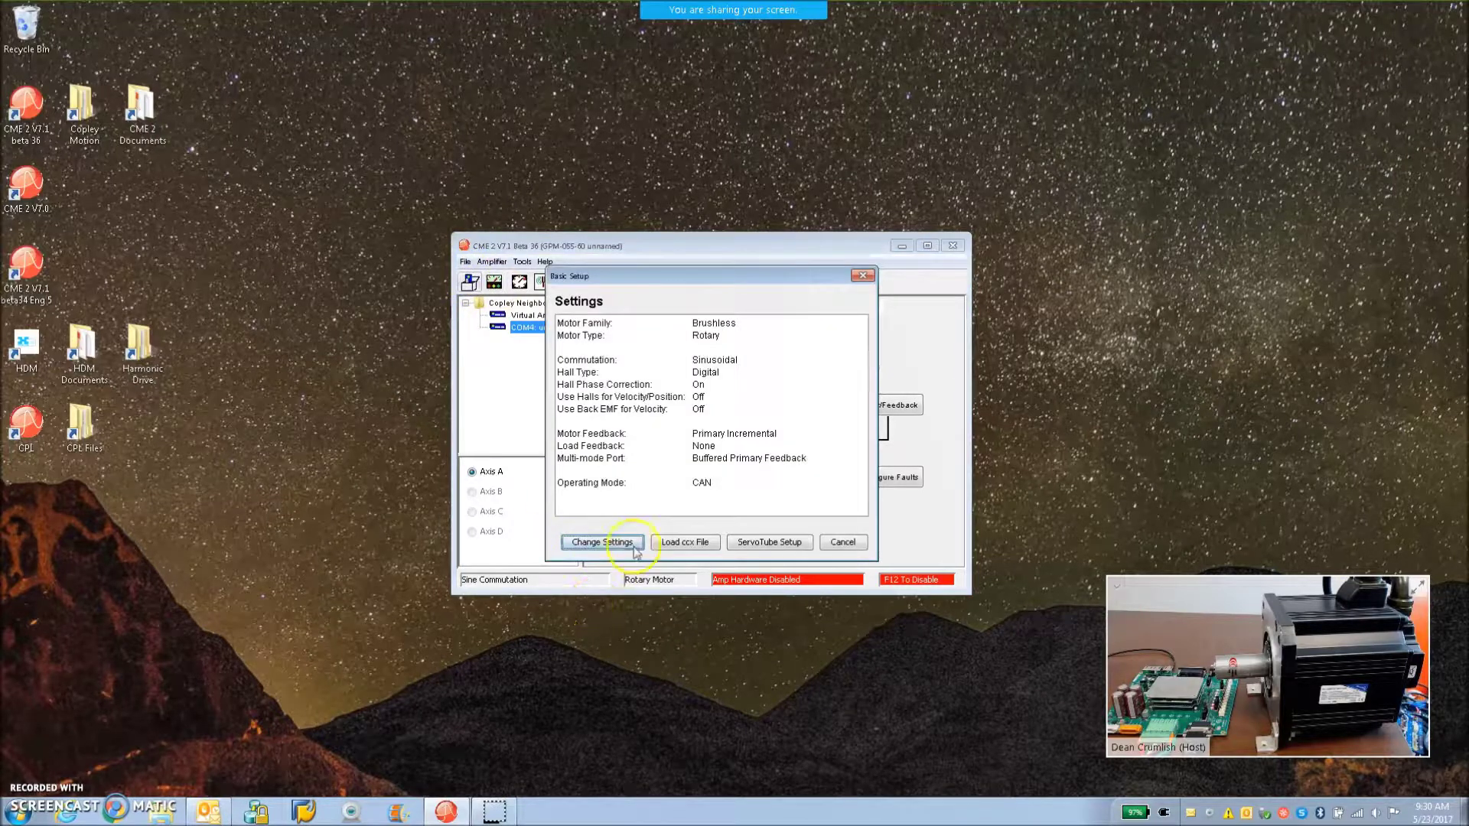
pyautogui.click(602, 542)
pyautogui.click(822, 532)
pyautogui.click(822, 532)
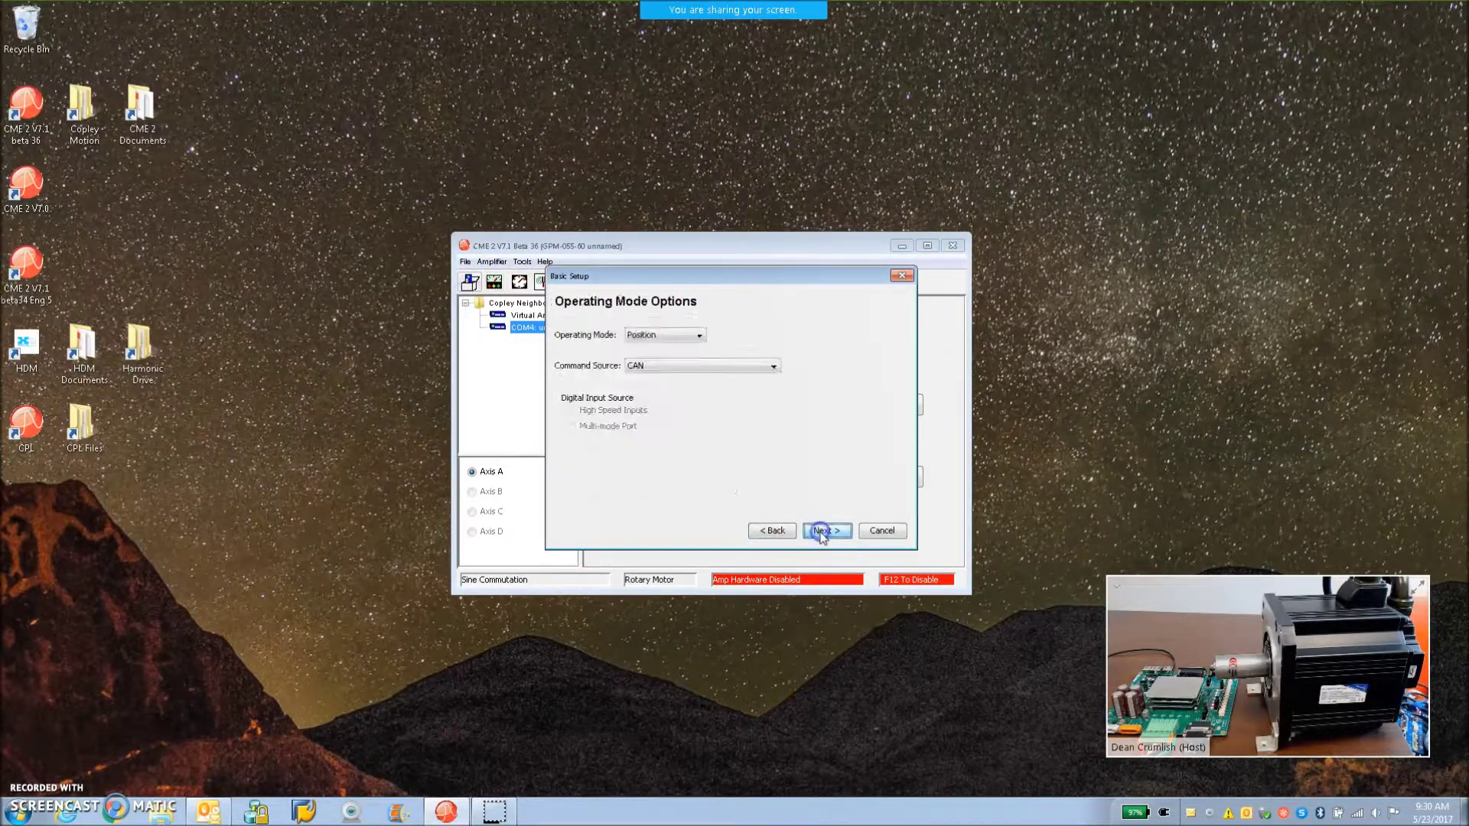
pyautogui.click(822, 532)
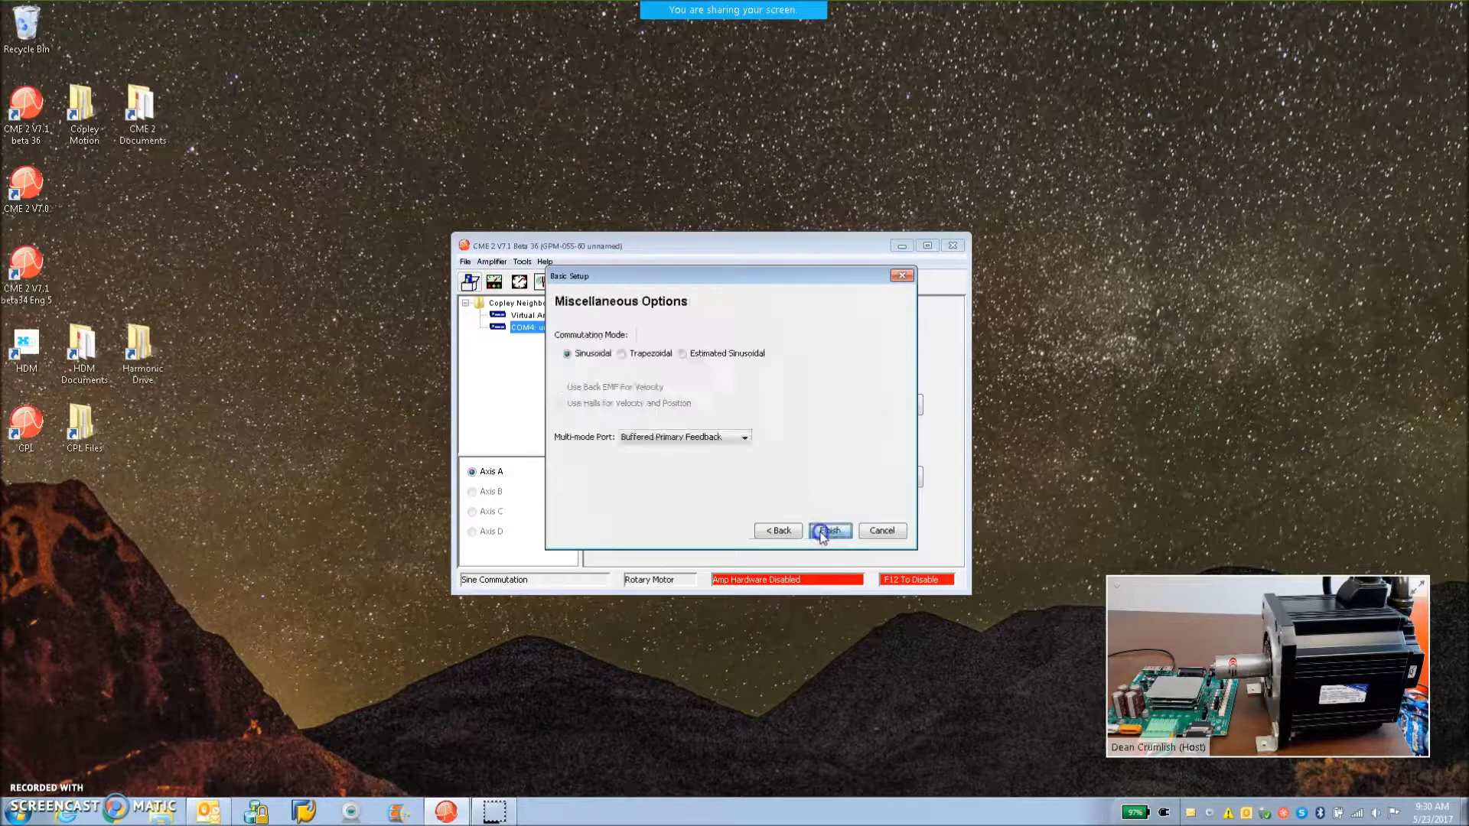
pyautogui.click(723, 441)
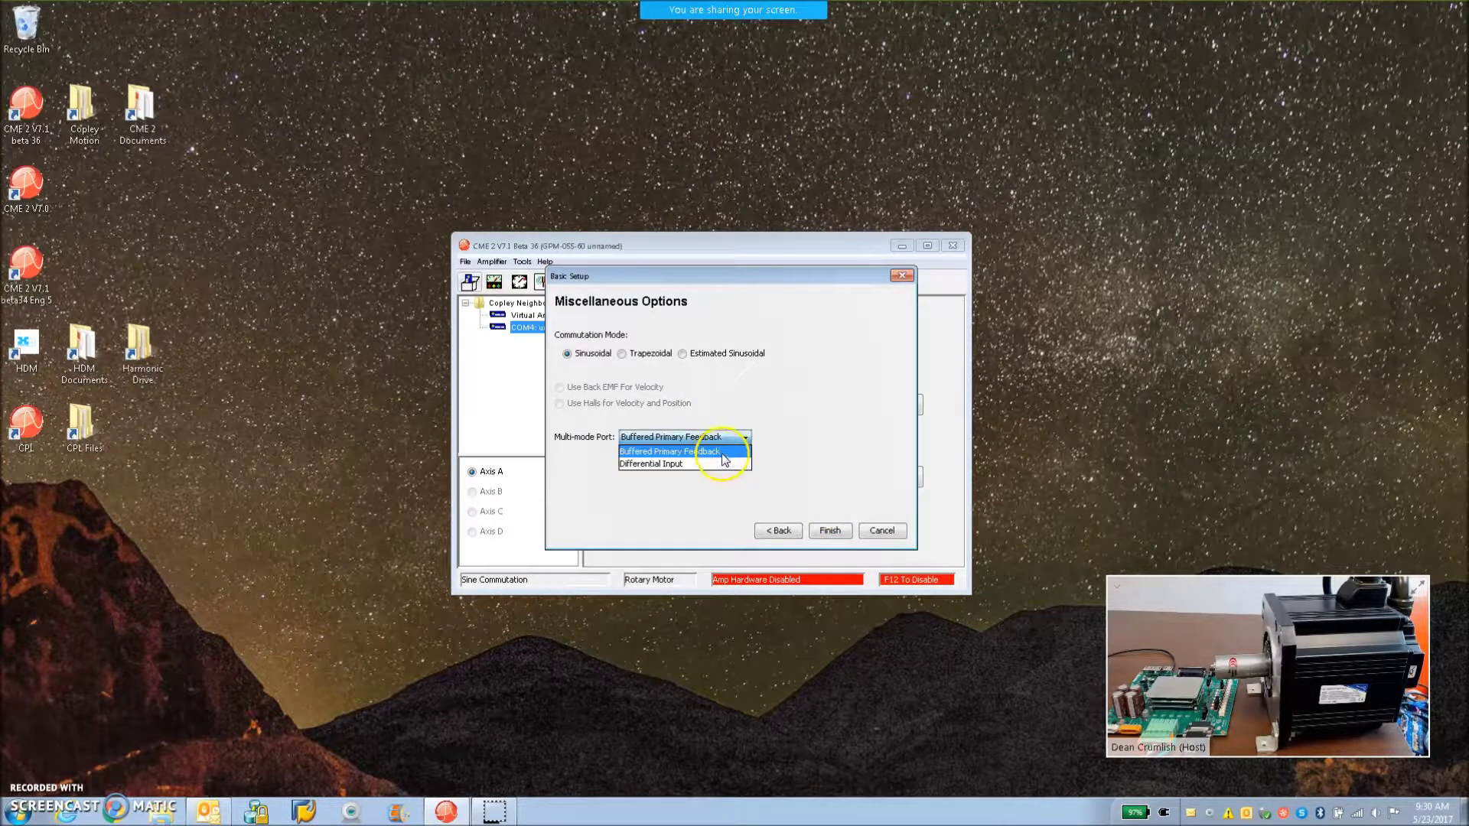
pyautogui.click(723, 453)
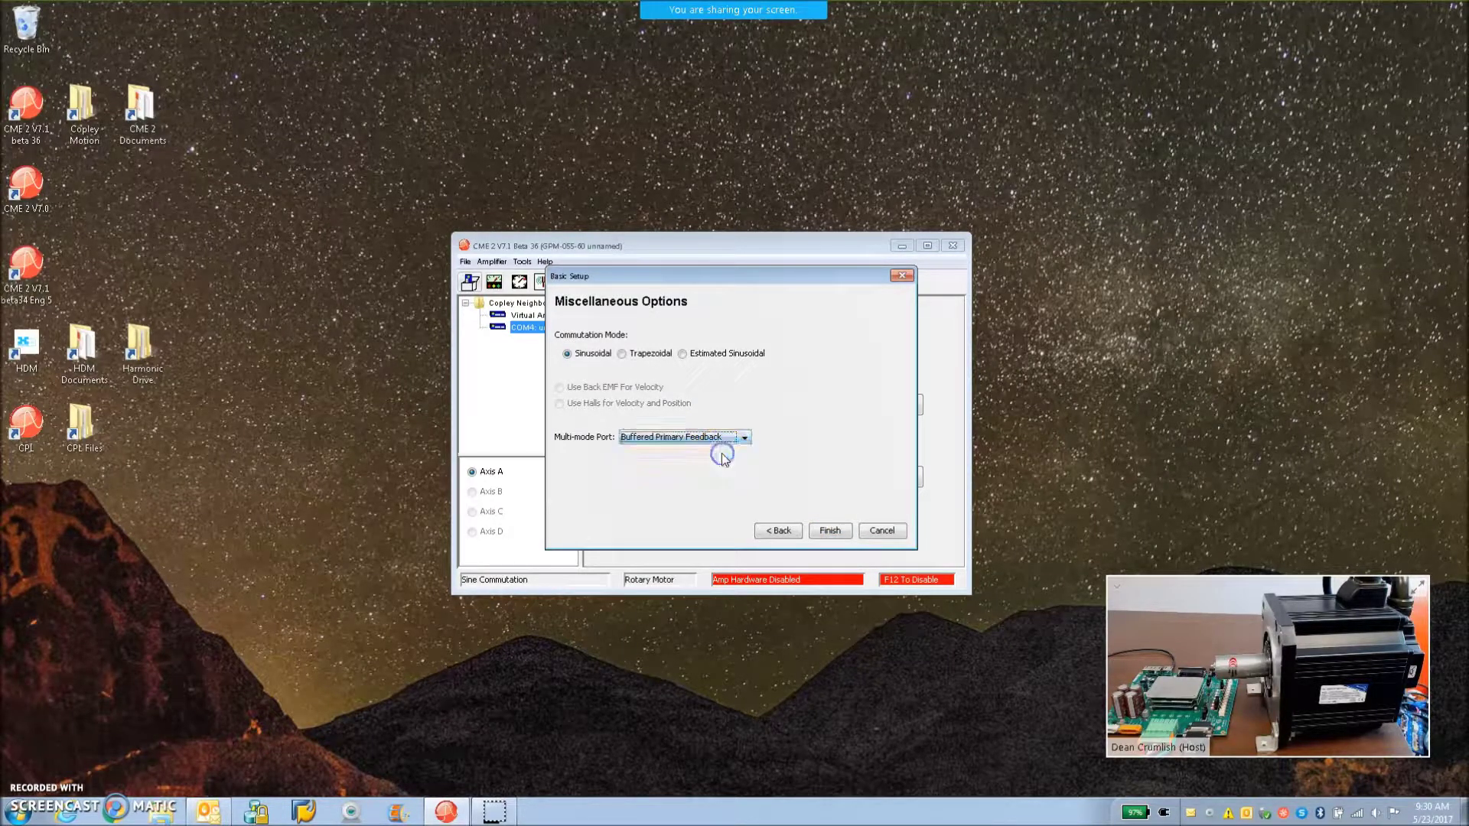
pyautogui.click(829, 530)
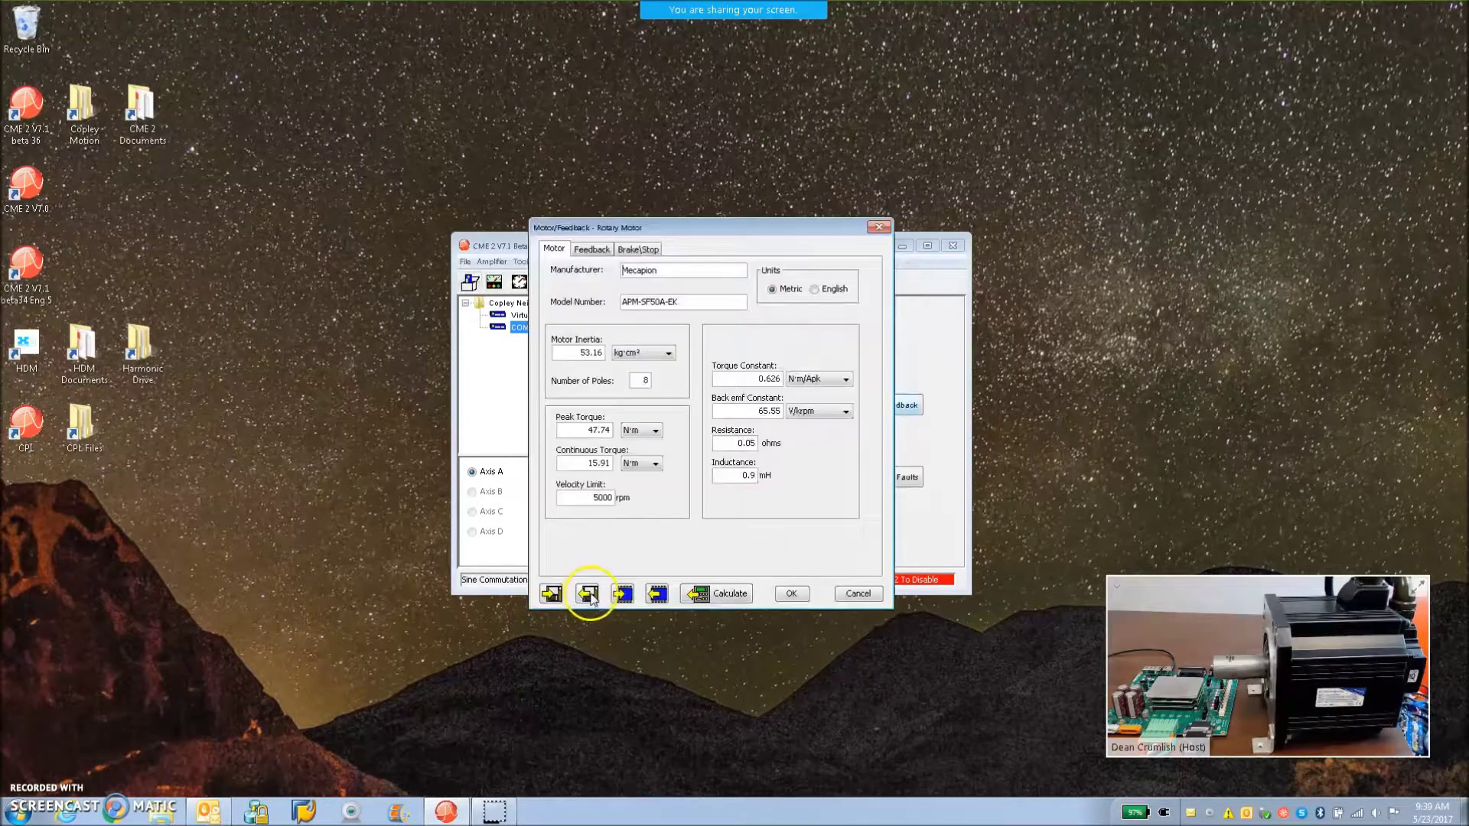
pyautogui.click(587, 594)
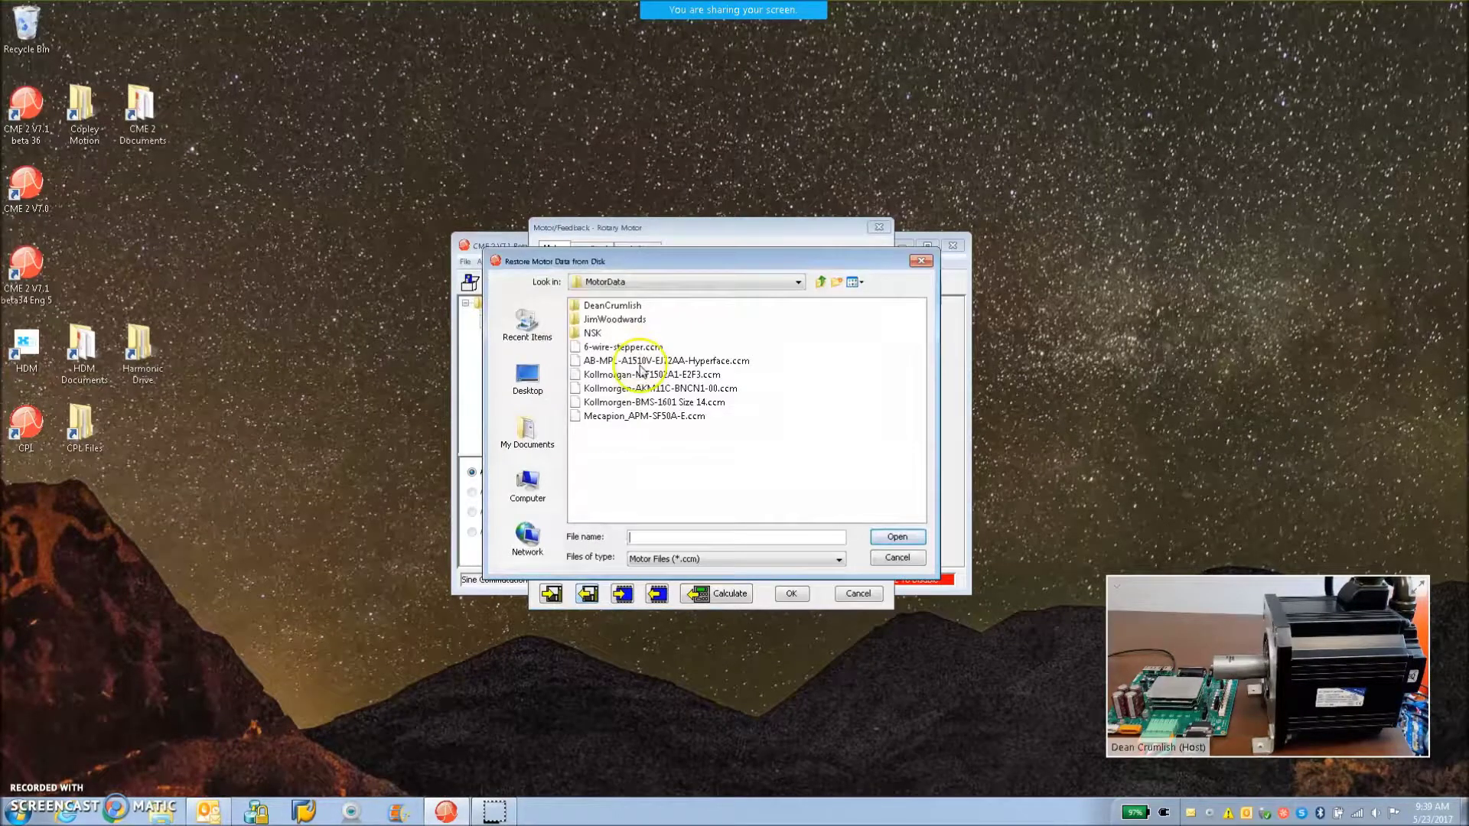
# Load the Mecapion_APM-SF50A-E.ccm motor file and enable encoder loss detection without index.
pyautogui.click(623, 417)
pyautogui.click(889, 538)
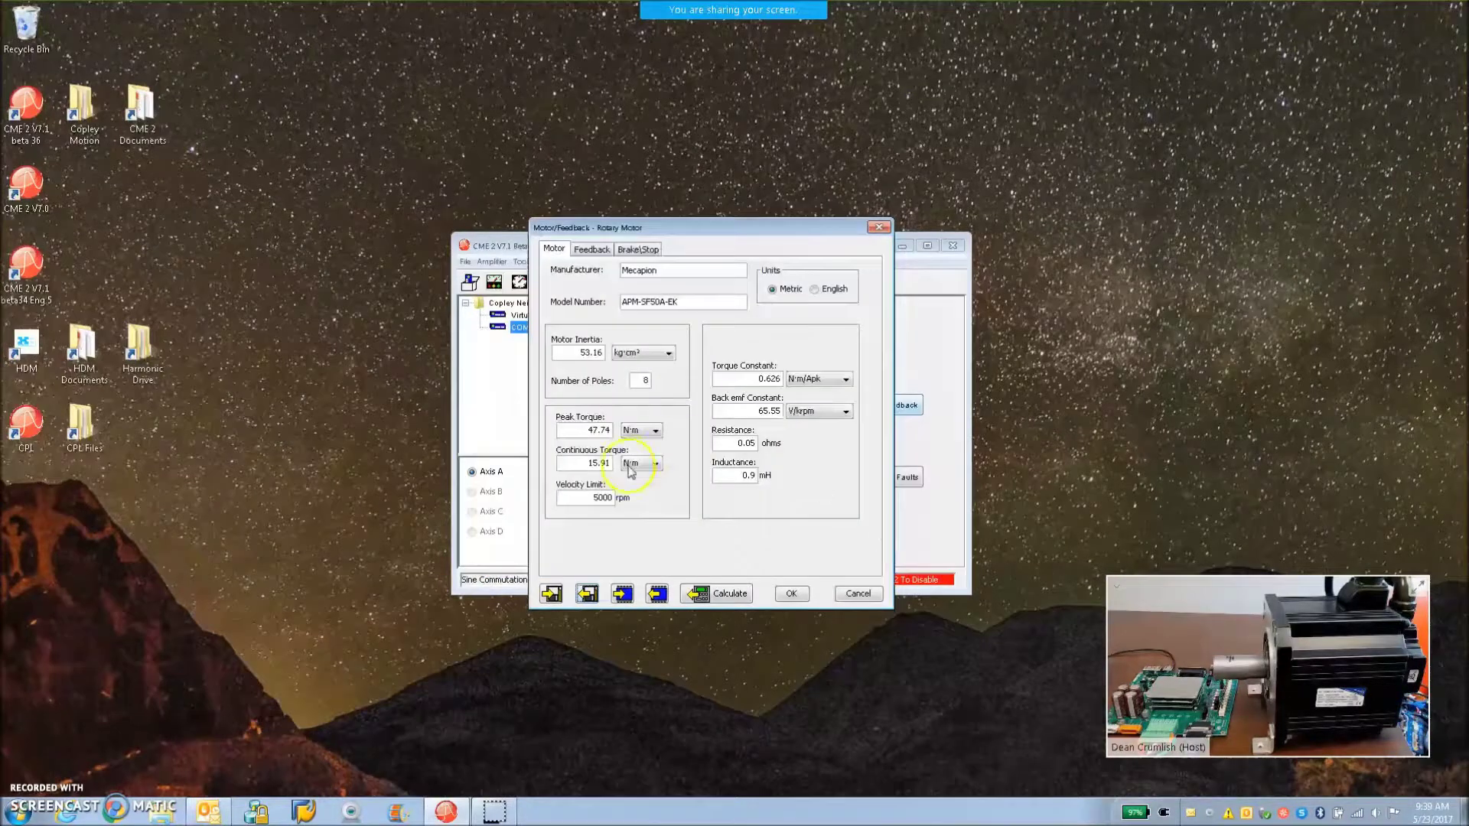
pyautogui.click(603, 250)
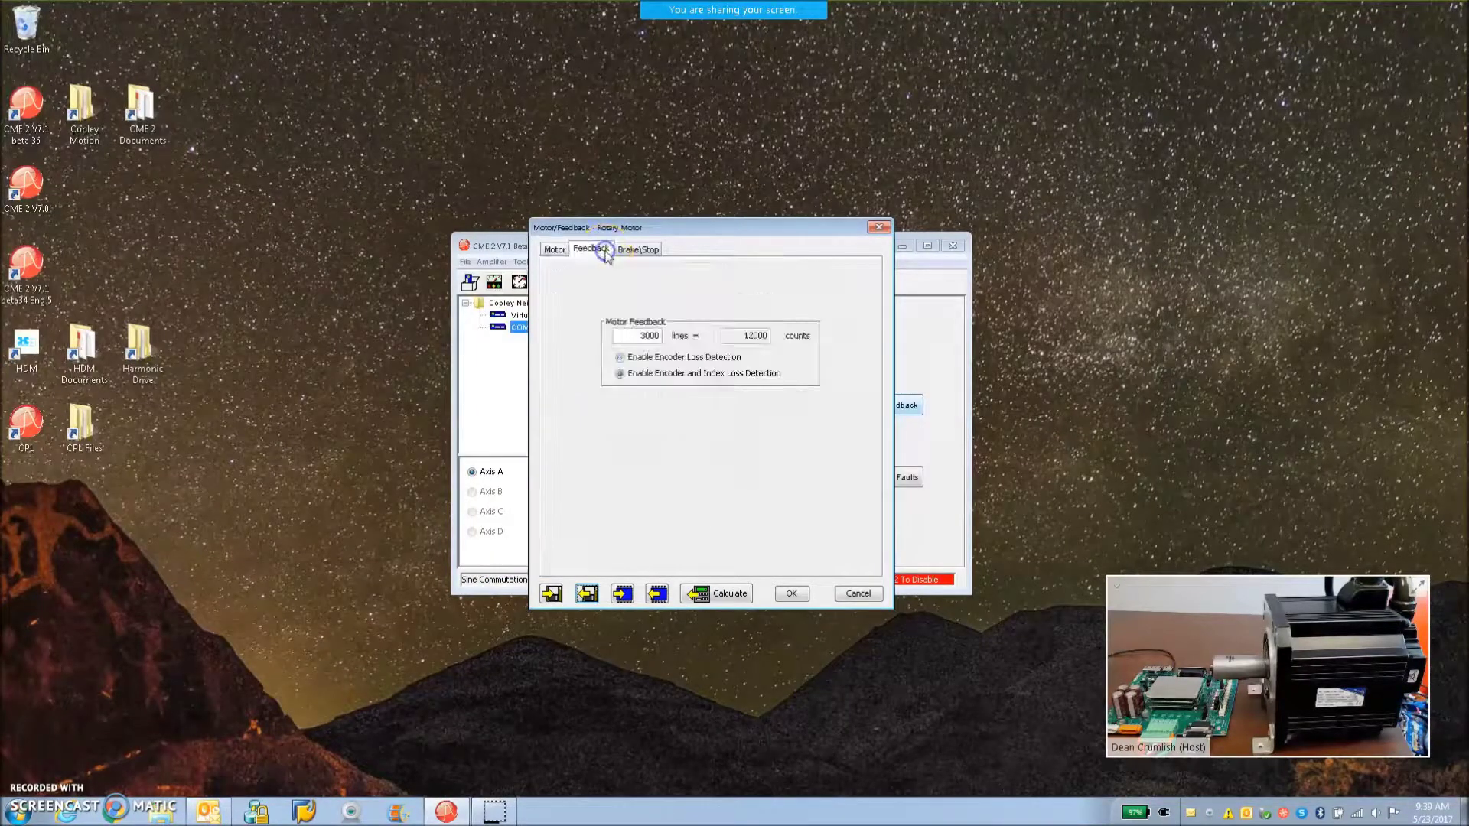
pyautogui.click(620, 357)
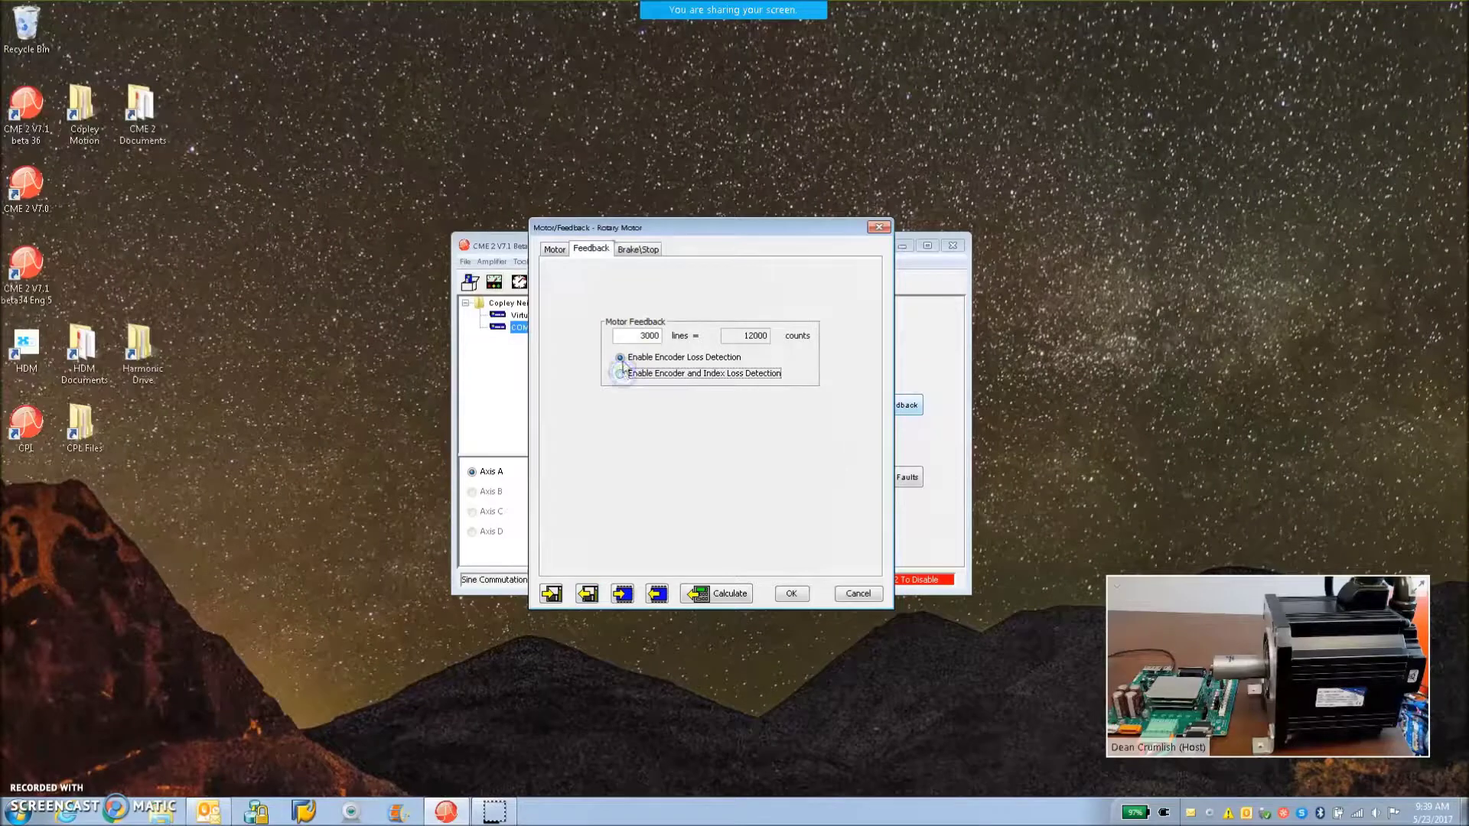
pyautogui.click(554, 250)
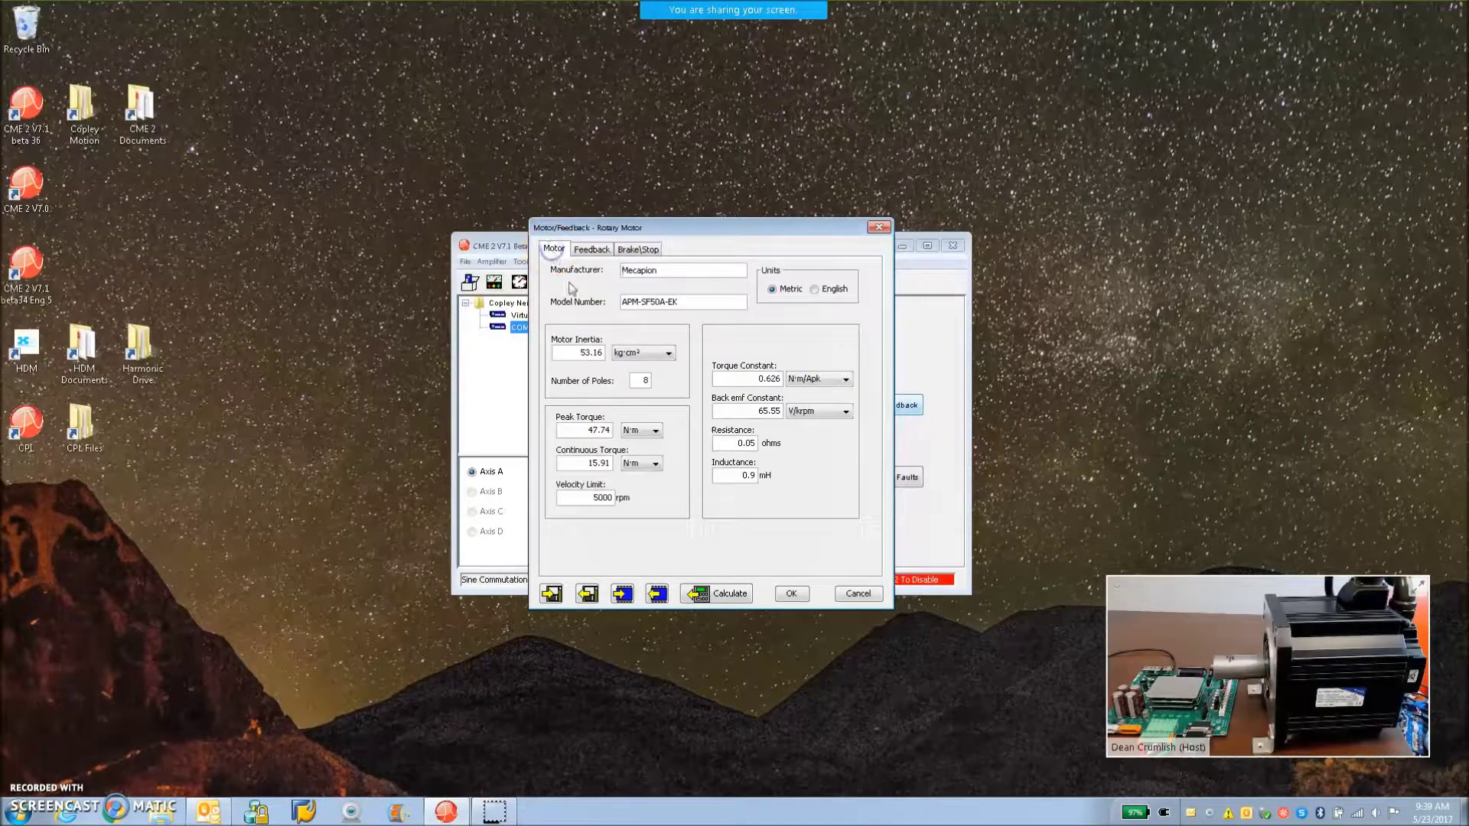
# Calculate amplifier gains from the motor data, accept the low resistance warning, and save to flash.
pyautogui.click(736, 592)
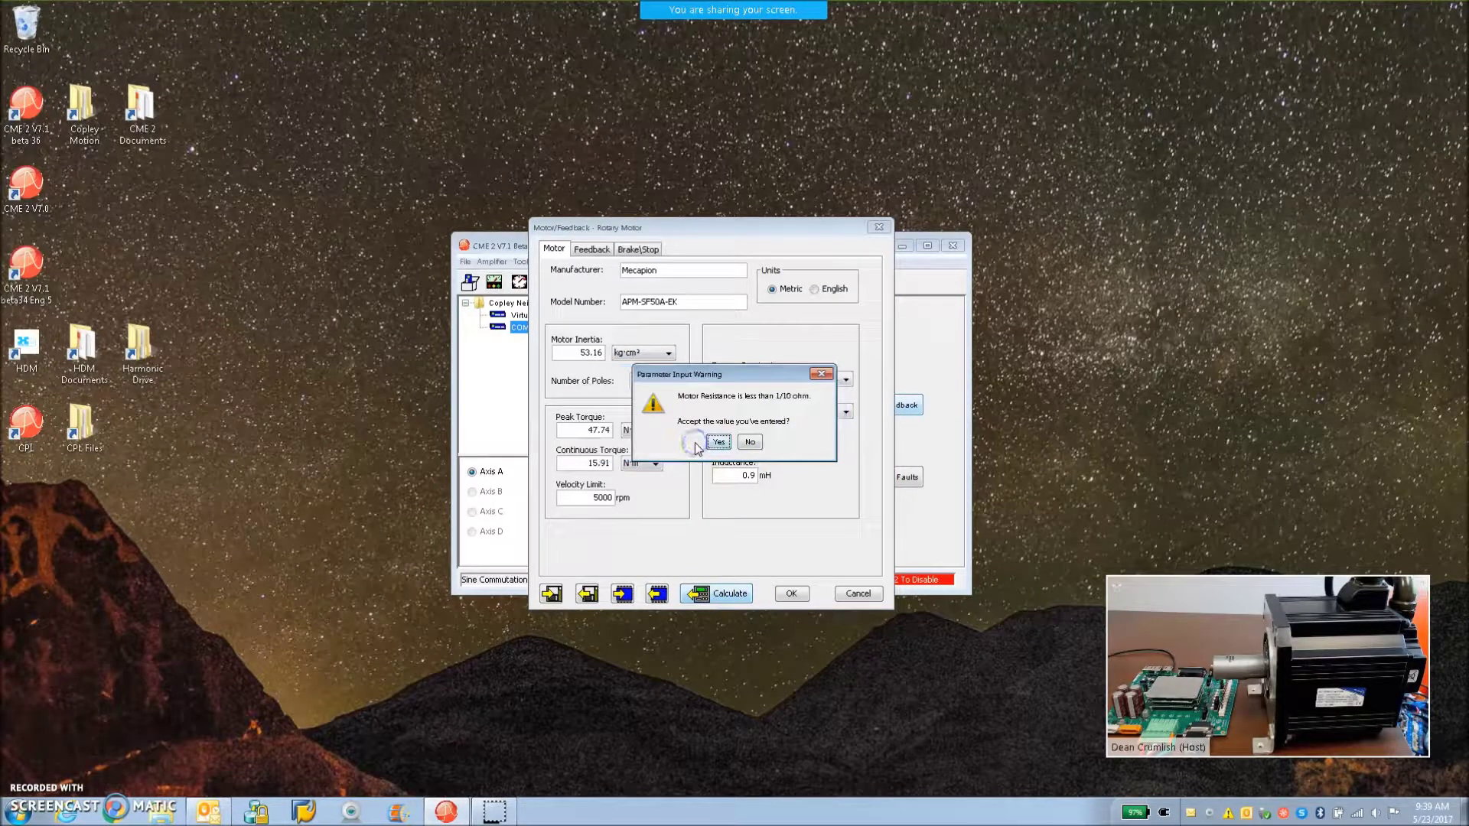
pyautogui.click(695, 444)
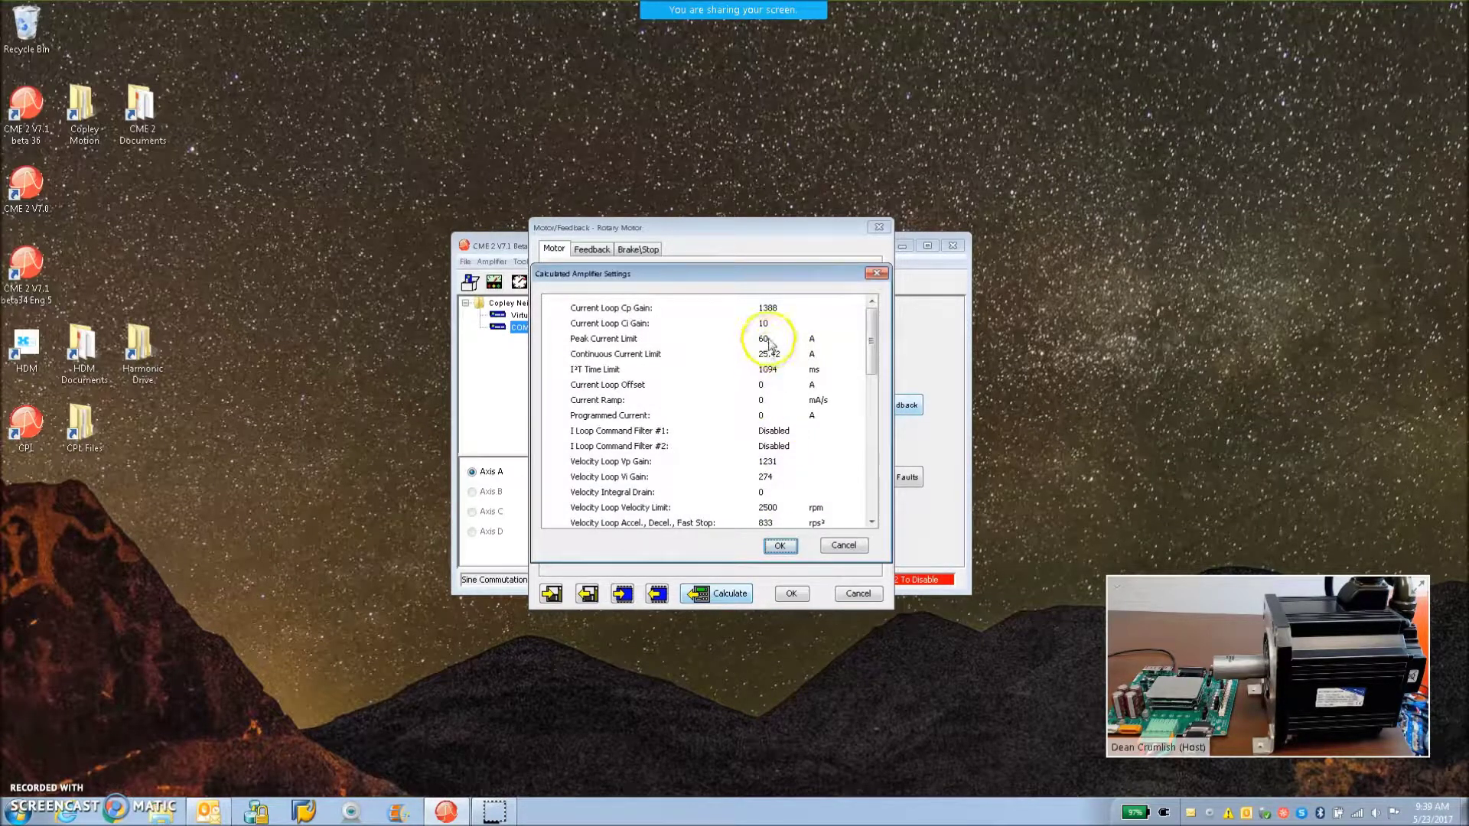
pyautogui.click(788, 549)
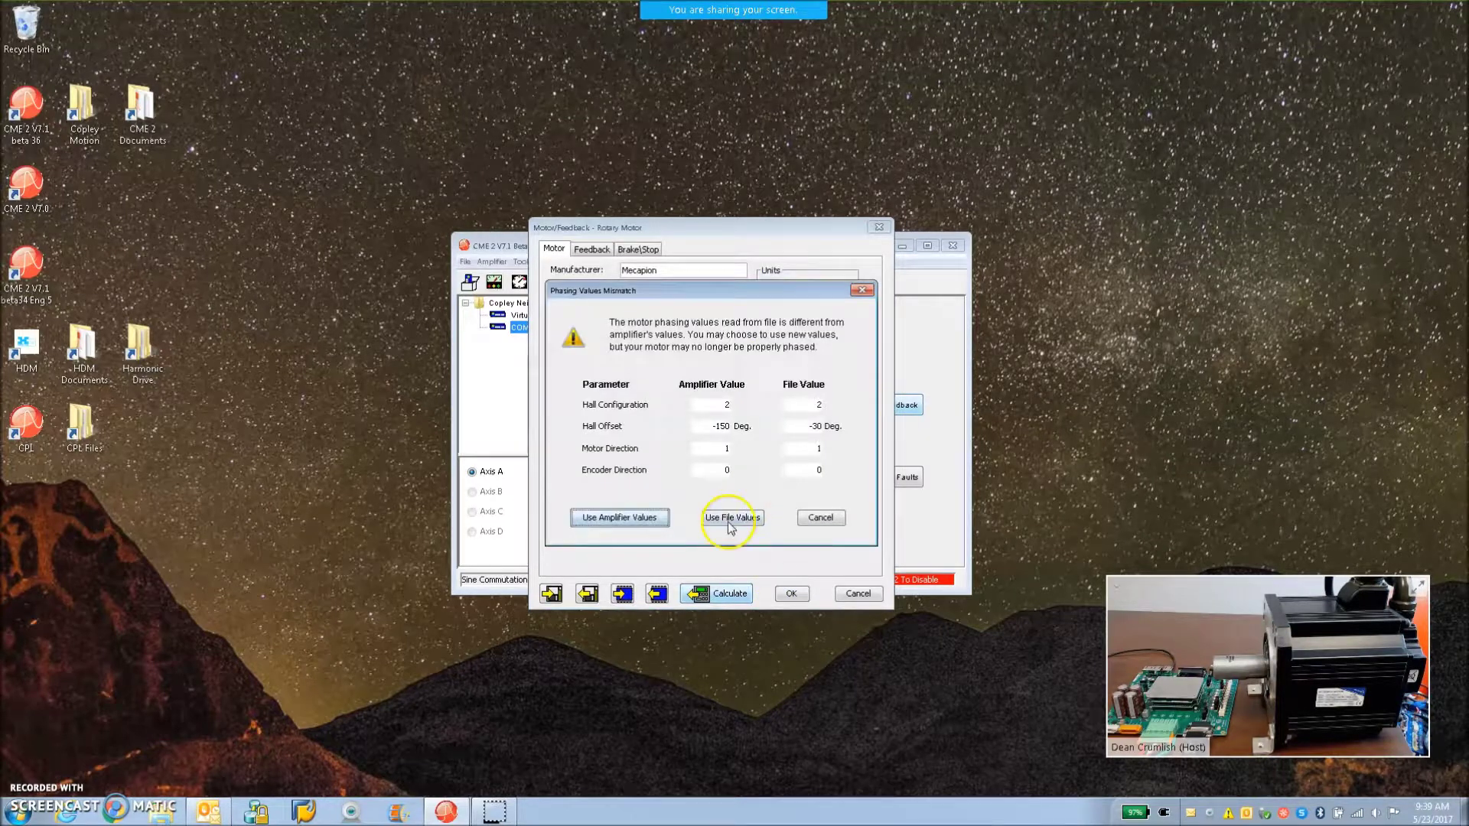
pyautogui.click(657, 519)
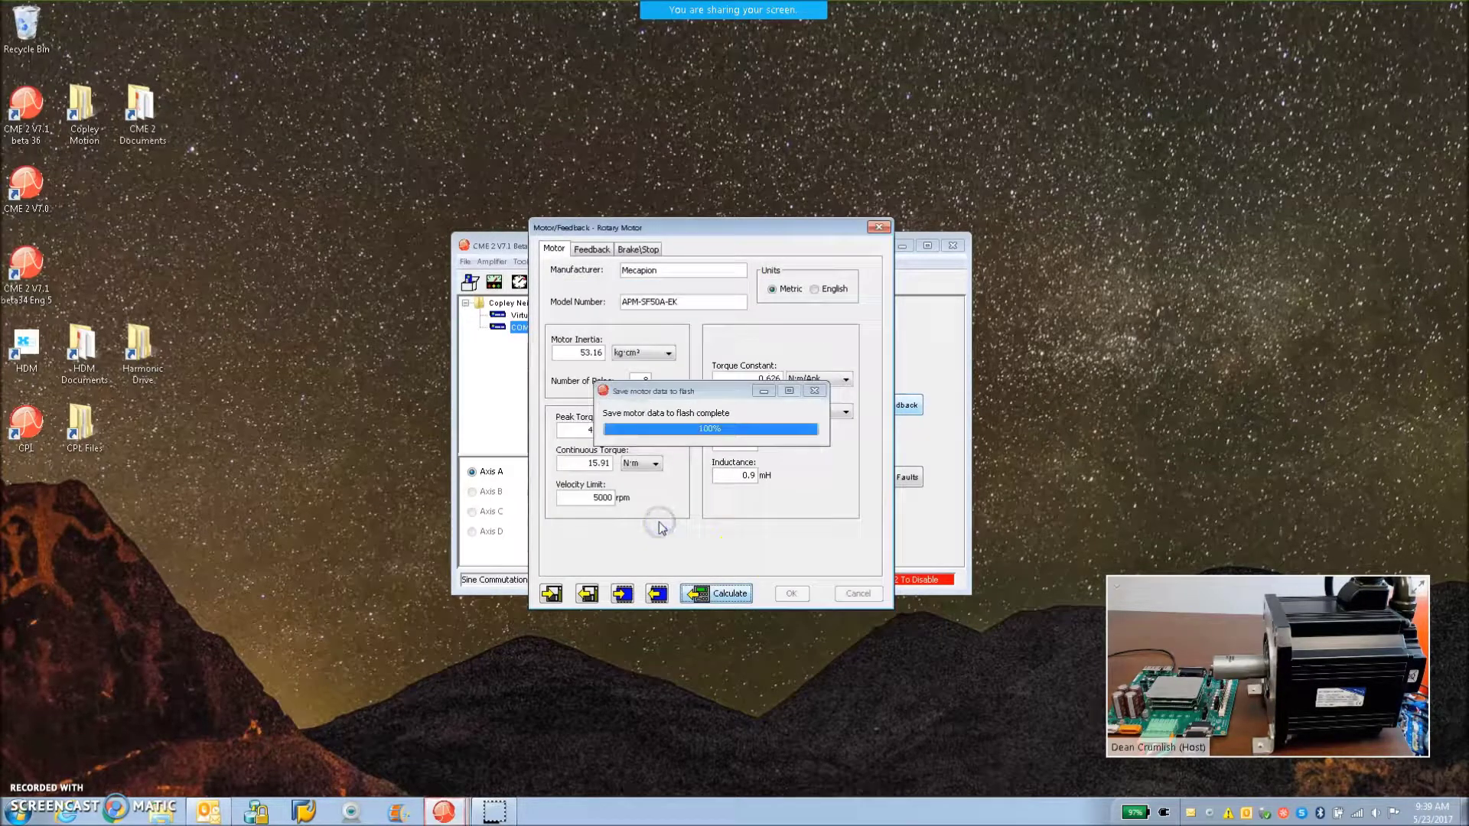
# Enable Manual Phase and jog the motor forward and reverse with the -150 hall offset.
pyautogui.click(708, 443)
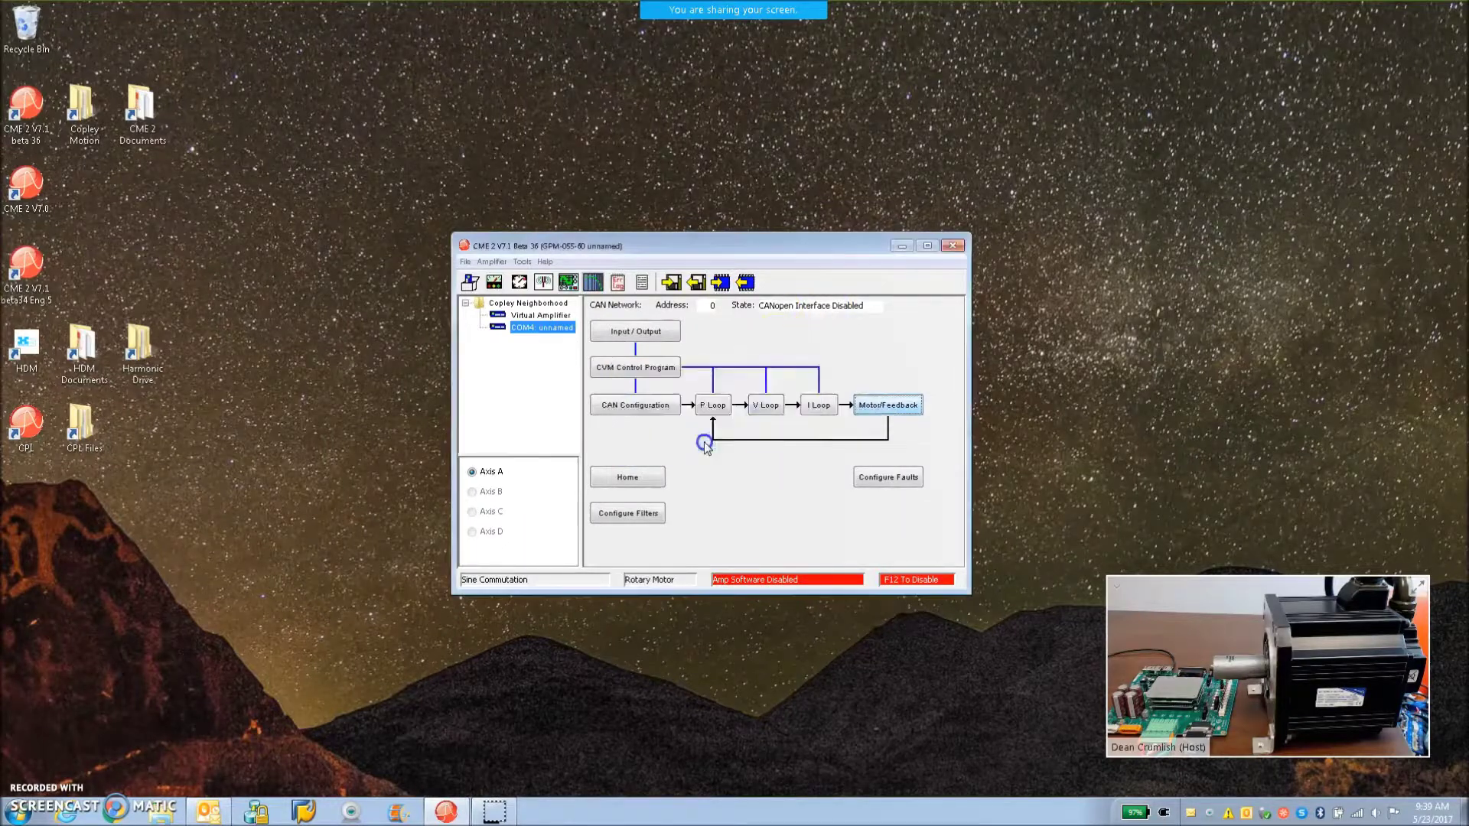
pyautogui.click(522, 262)
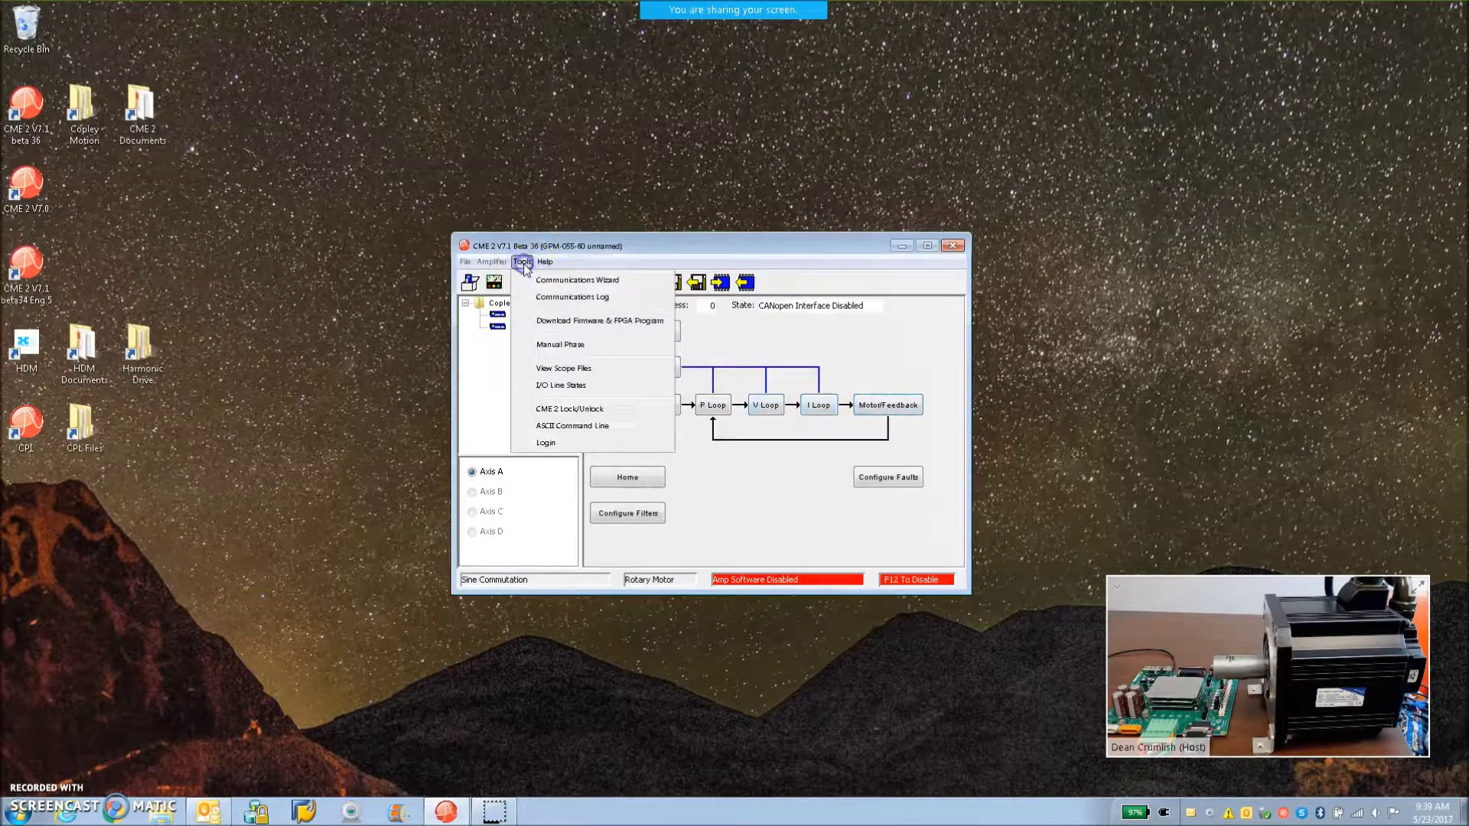
pyautogui.click(548, 345)
pyautogui.click(512, 542)
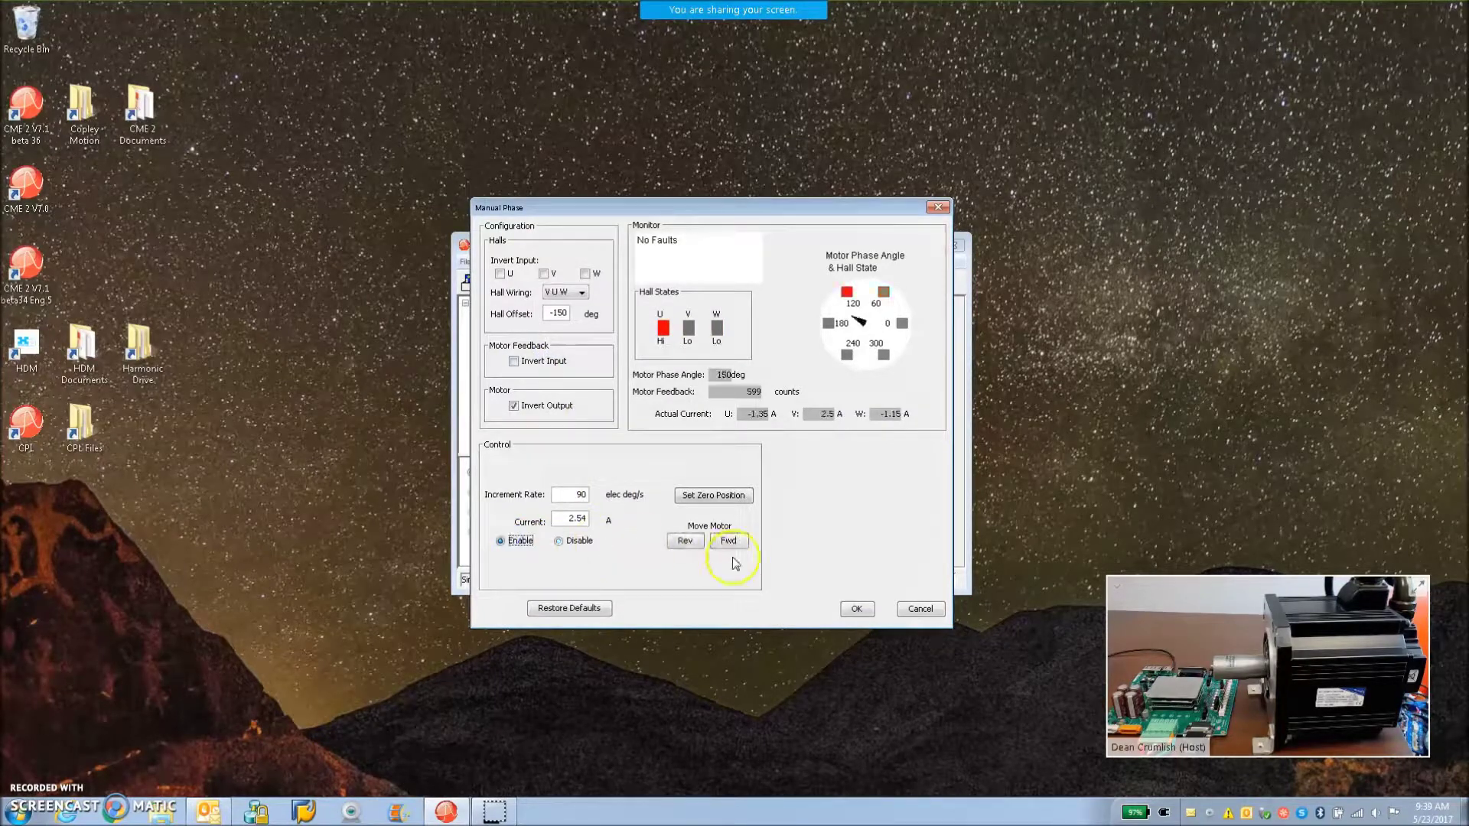
pyautogui.click(731, 542)
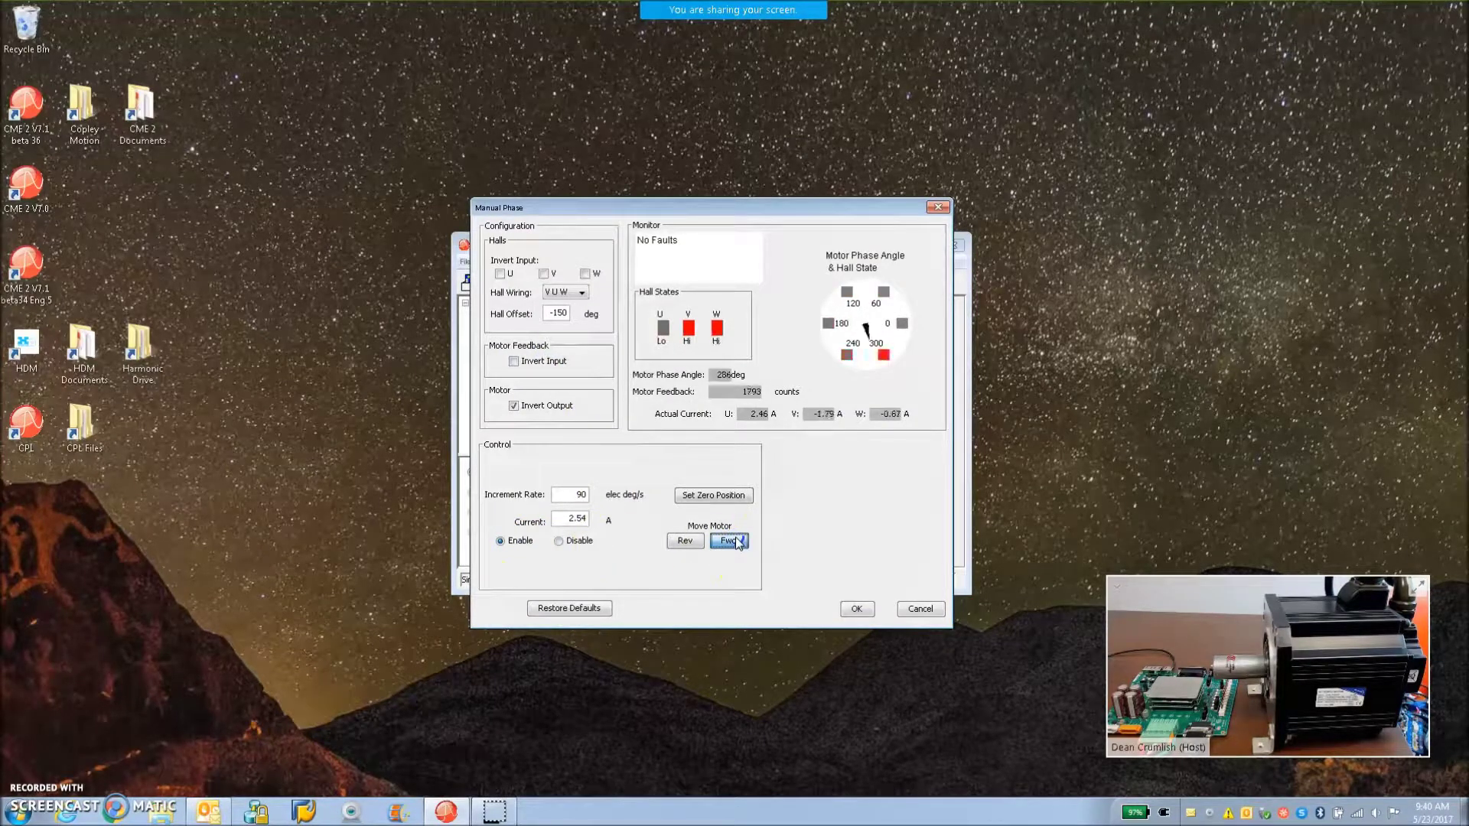
pyautogui.click(731, 541)
pyautogui.click(731, 542)
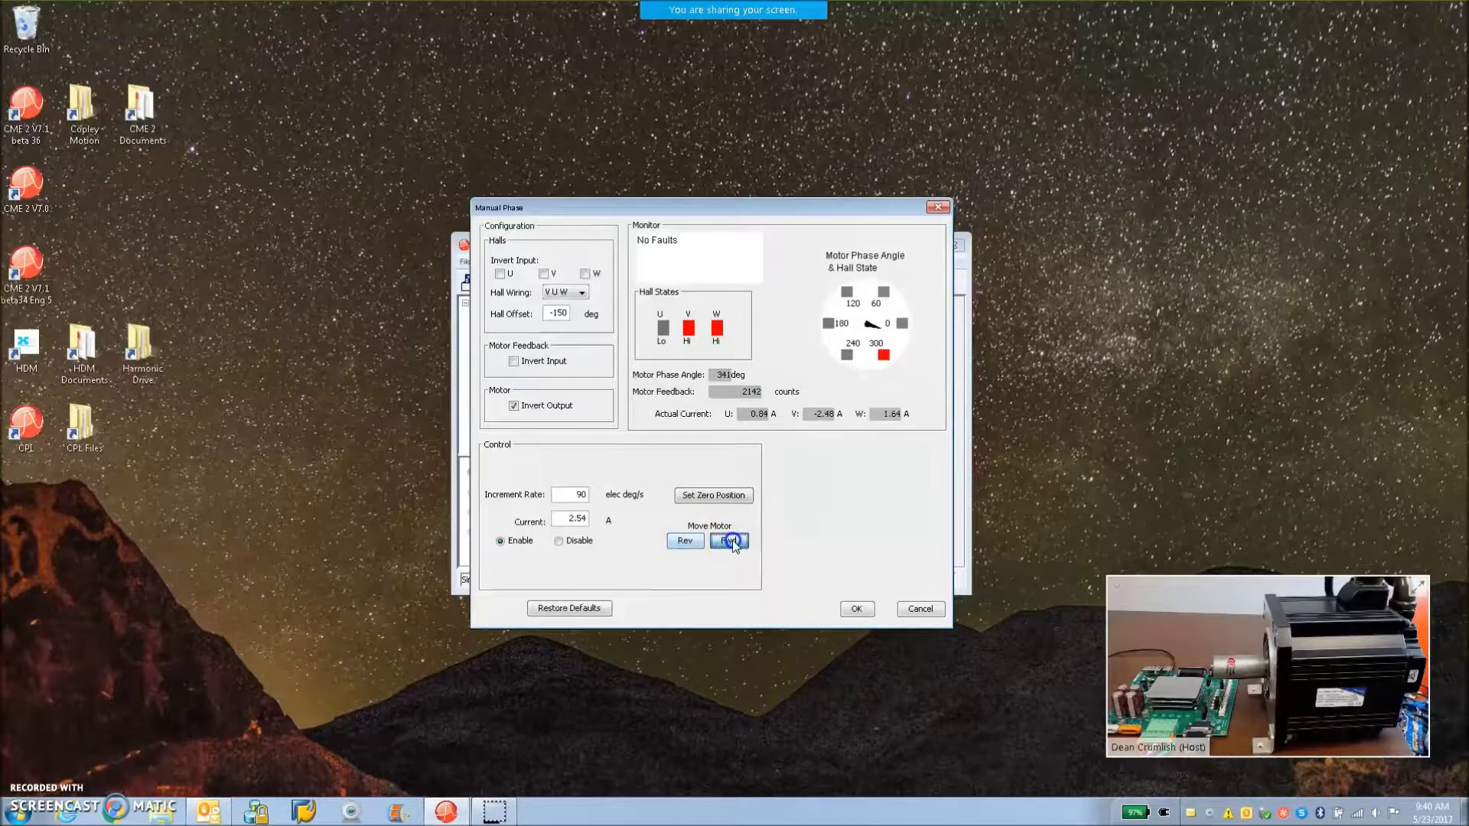
pyautogui.click(753, 376)
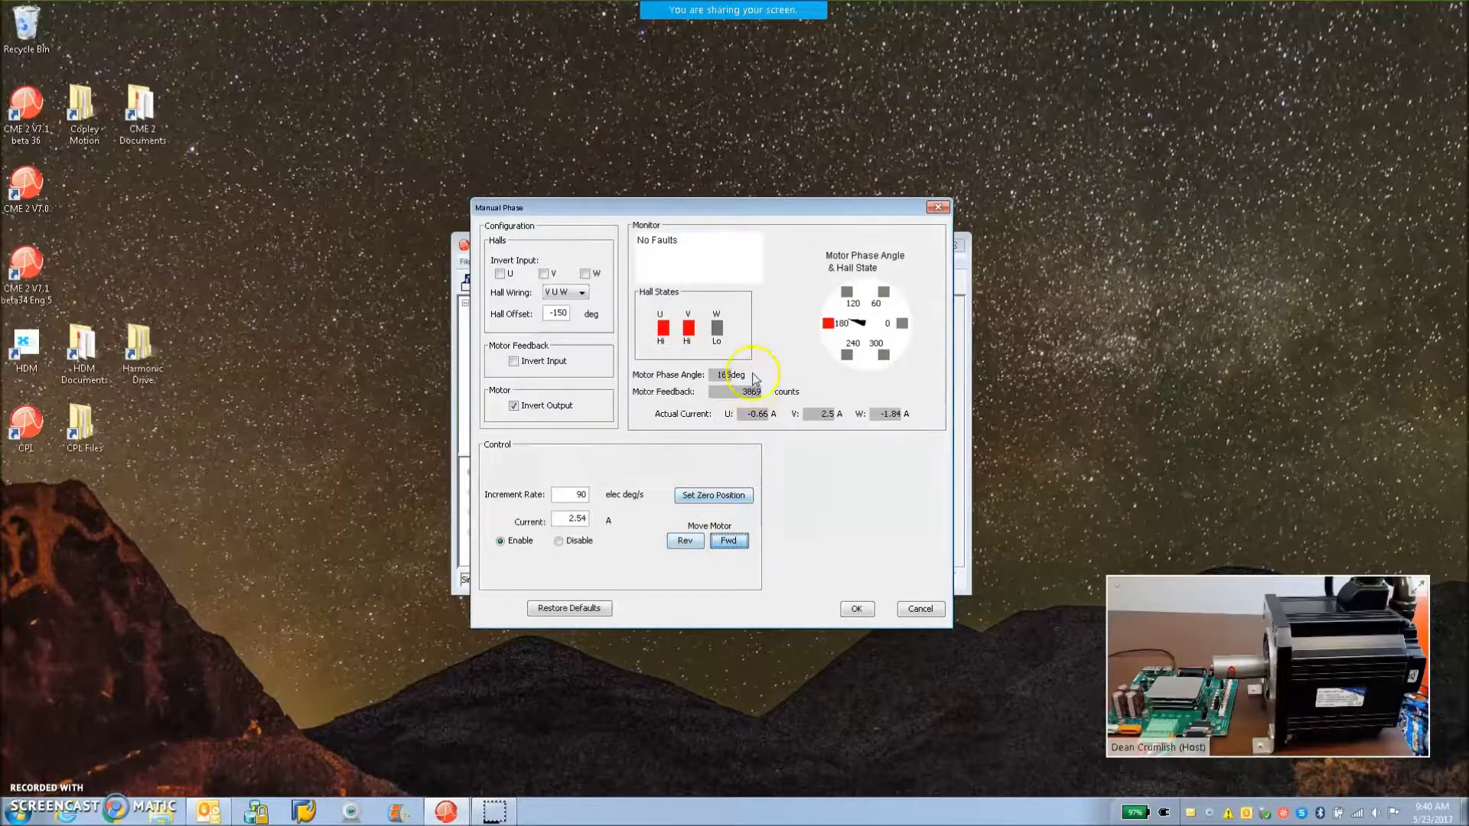
pyautogui.click(723, 542)
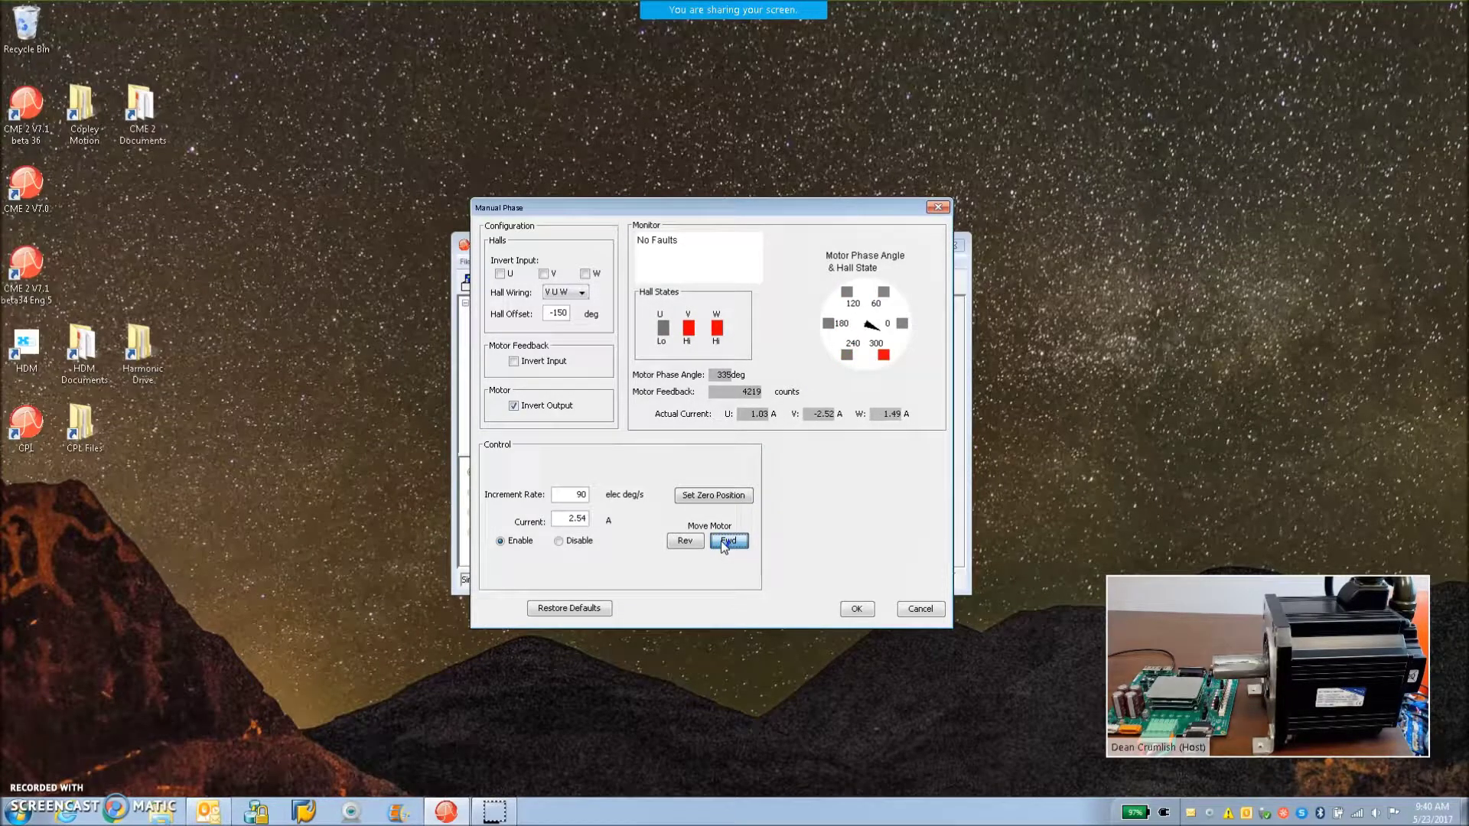
pyautogui.click(735, 520)
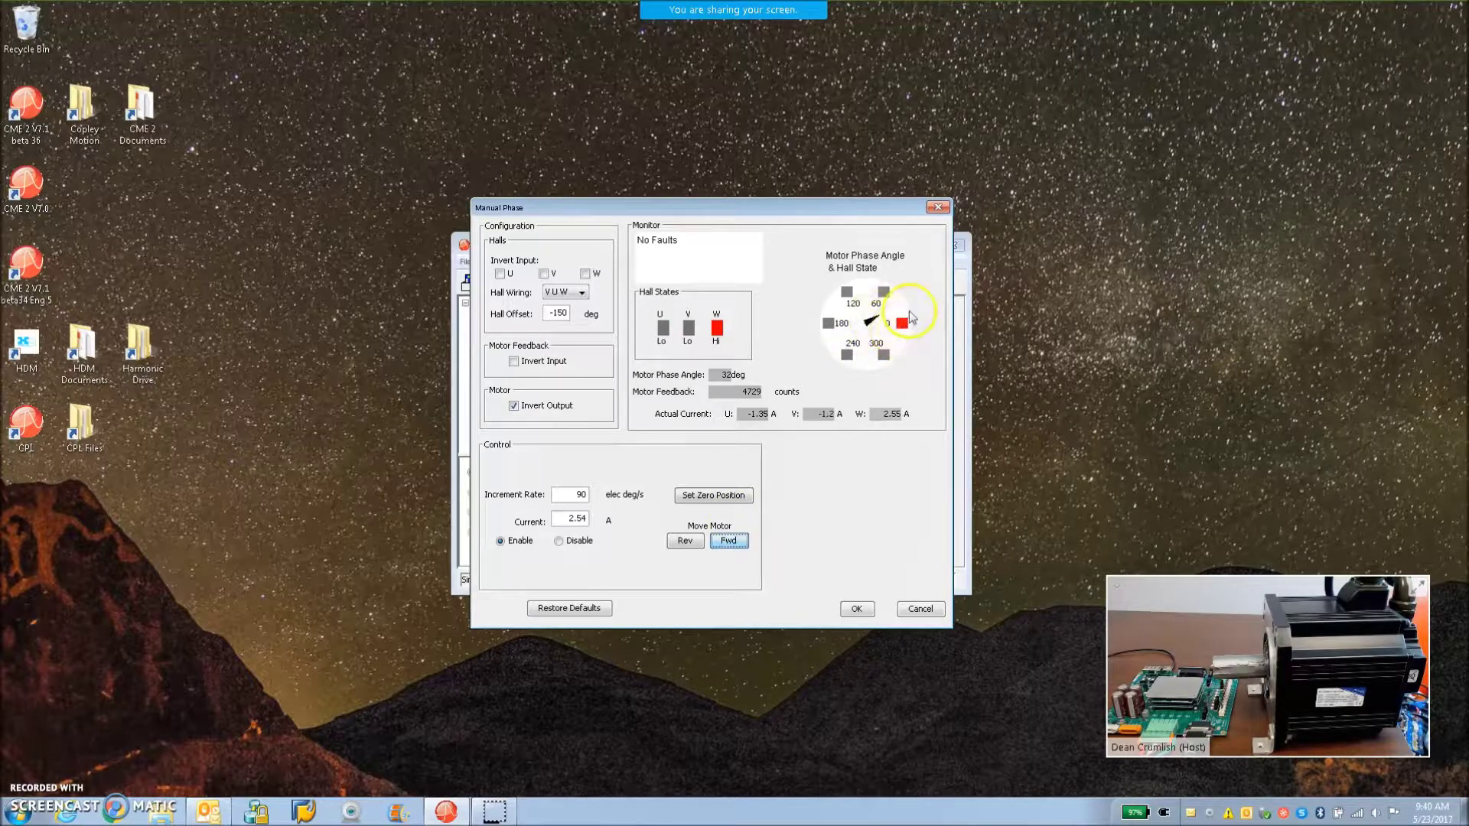
pyautogui.click(729, 543)
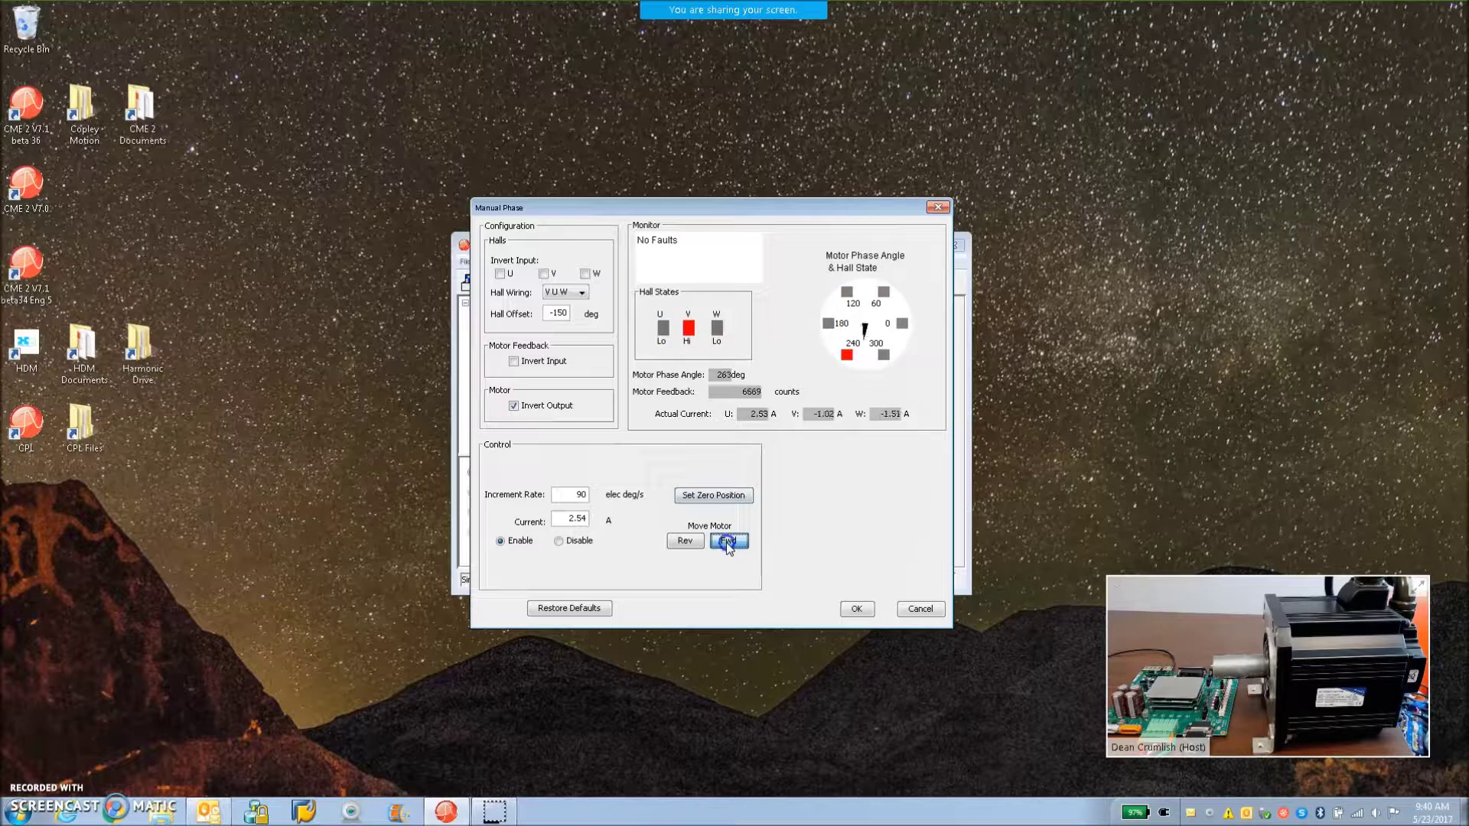
pyautogui.click(686, 542)
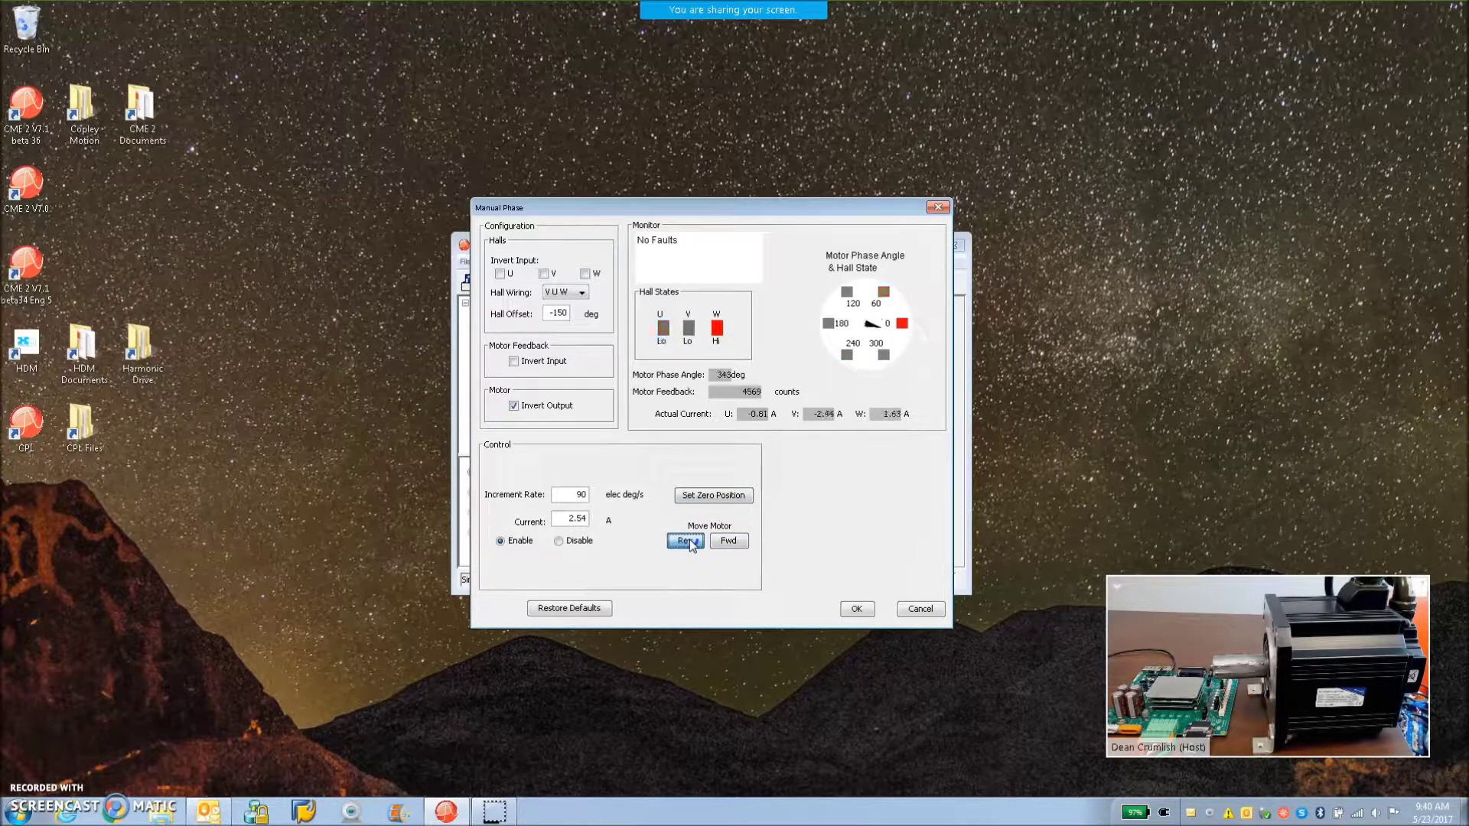
# Try a hall offset of 0 and jog the motor forward and reverse.
pyautogui.moveTo(545, 313); pyautogui.dragTo(591, 313)
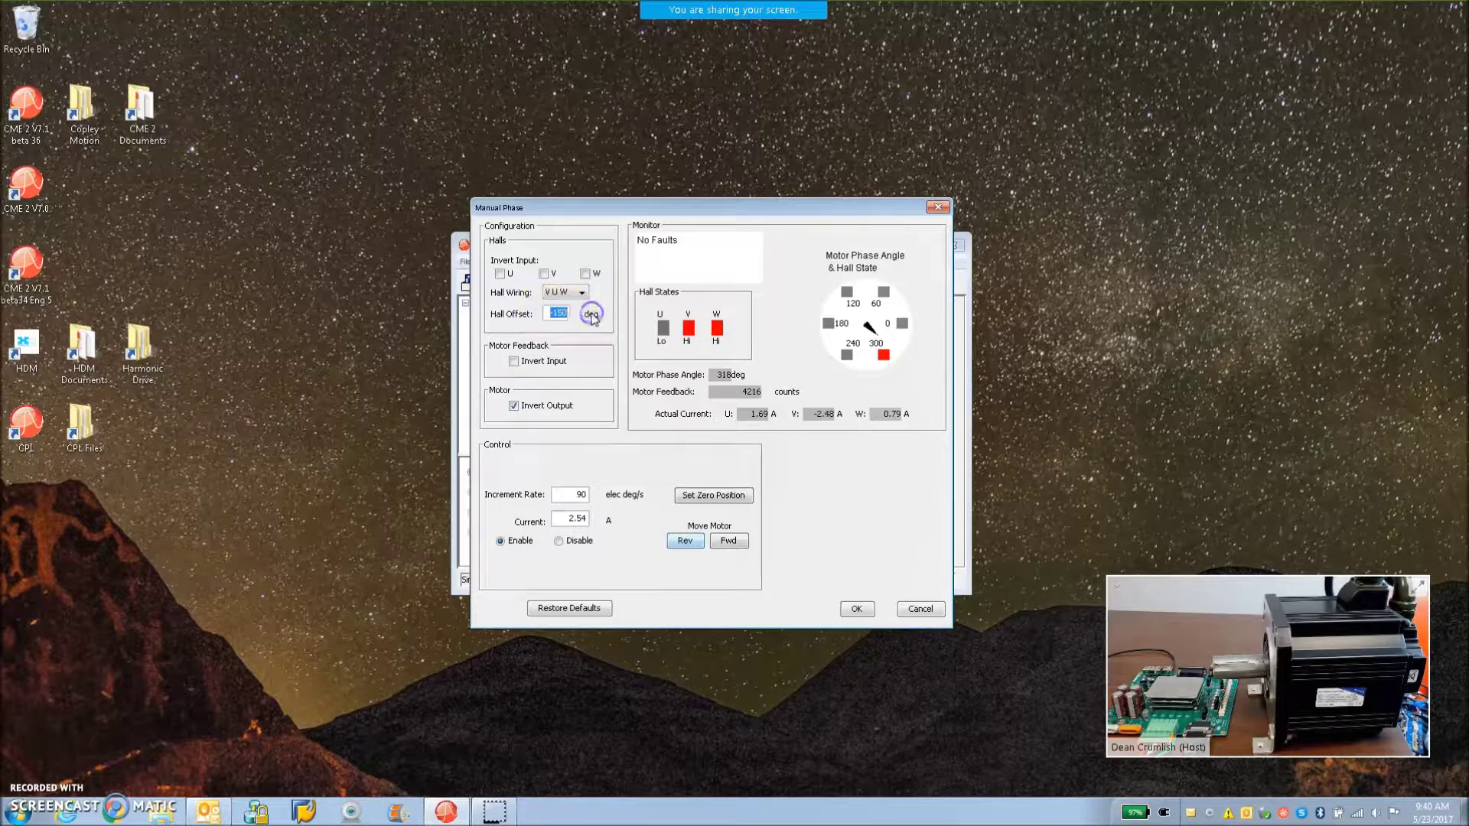
pyautogui.write('0')
pyautogui.click(729, 542)
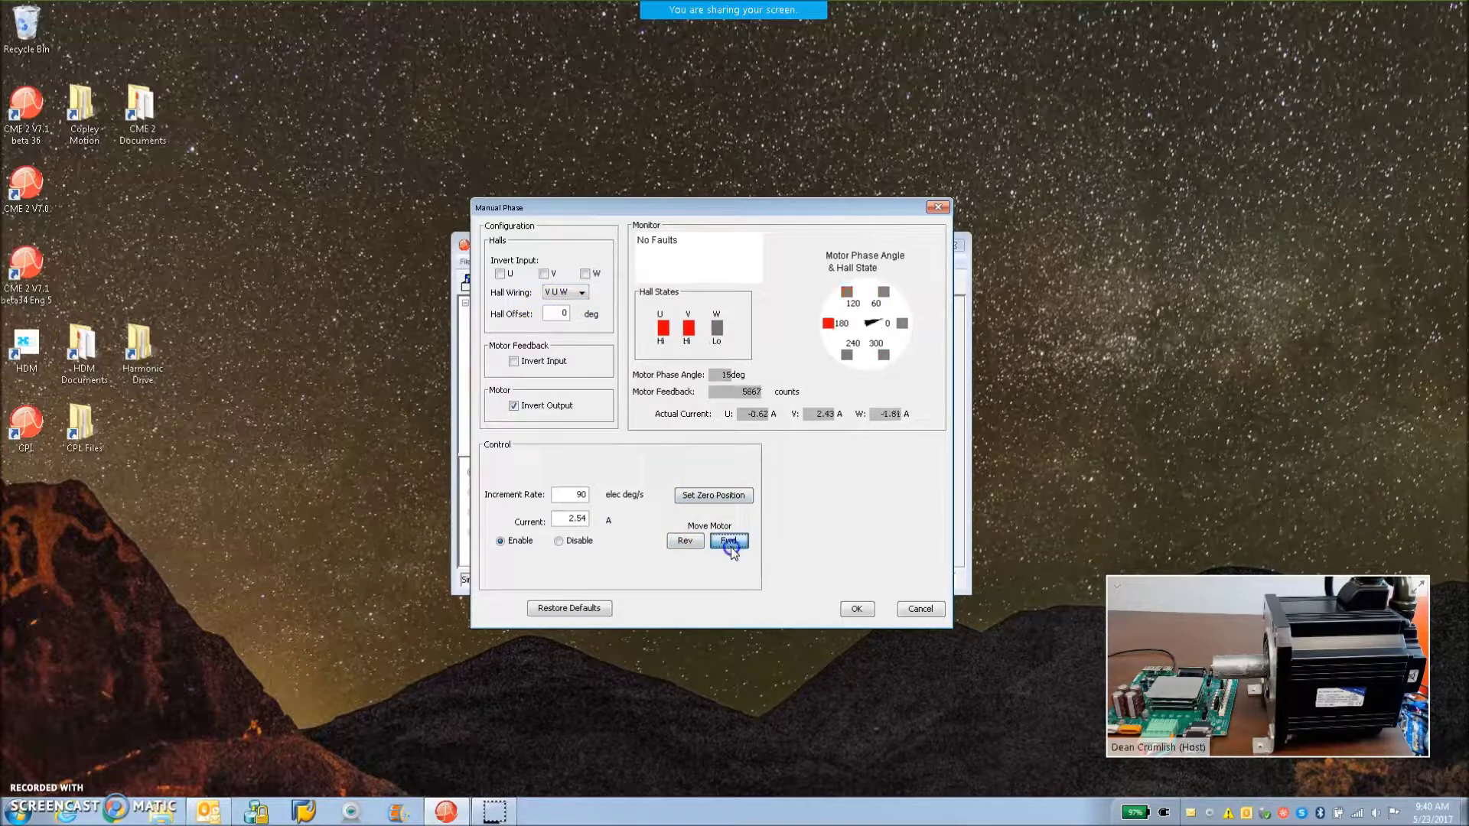
pyautogui.click(693, 542)
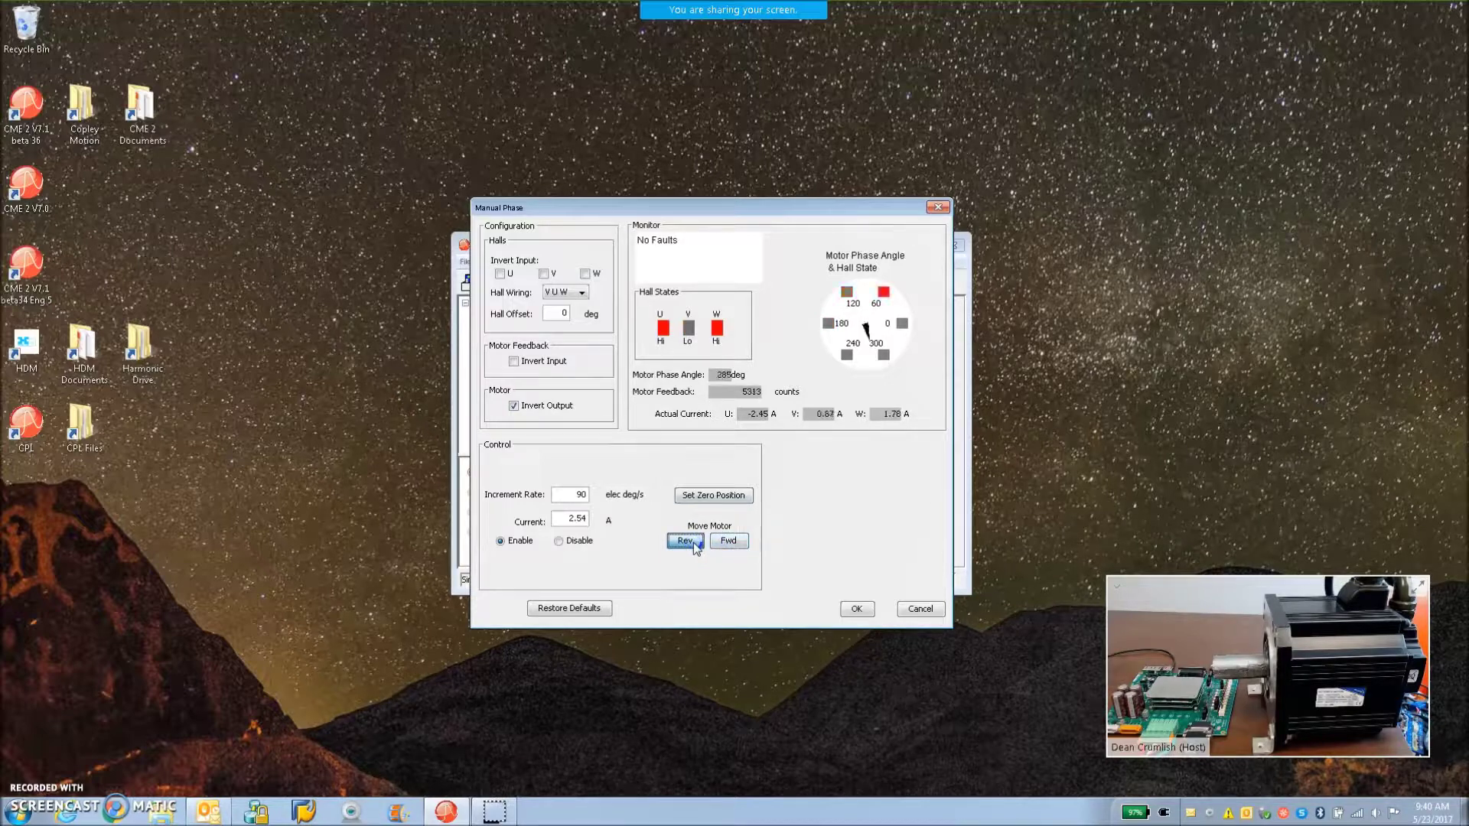
# Restore the hall offset to -150, jog both directions again, and accept the phasing.
pyautogui.click(551, 313)
pyautogui.moveTo(551, 313); pyautogui.dragTo(594, 324)
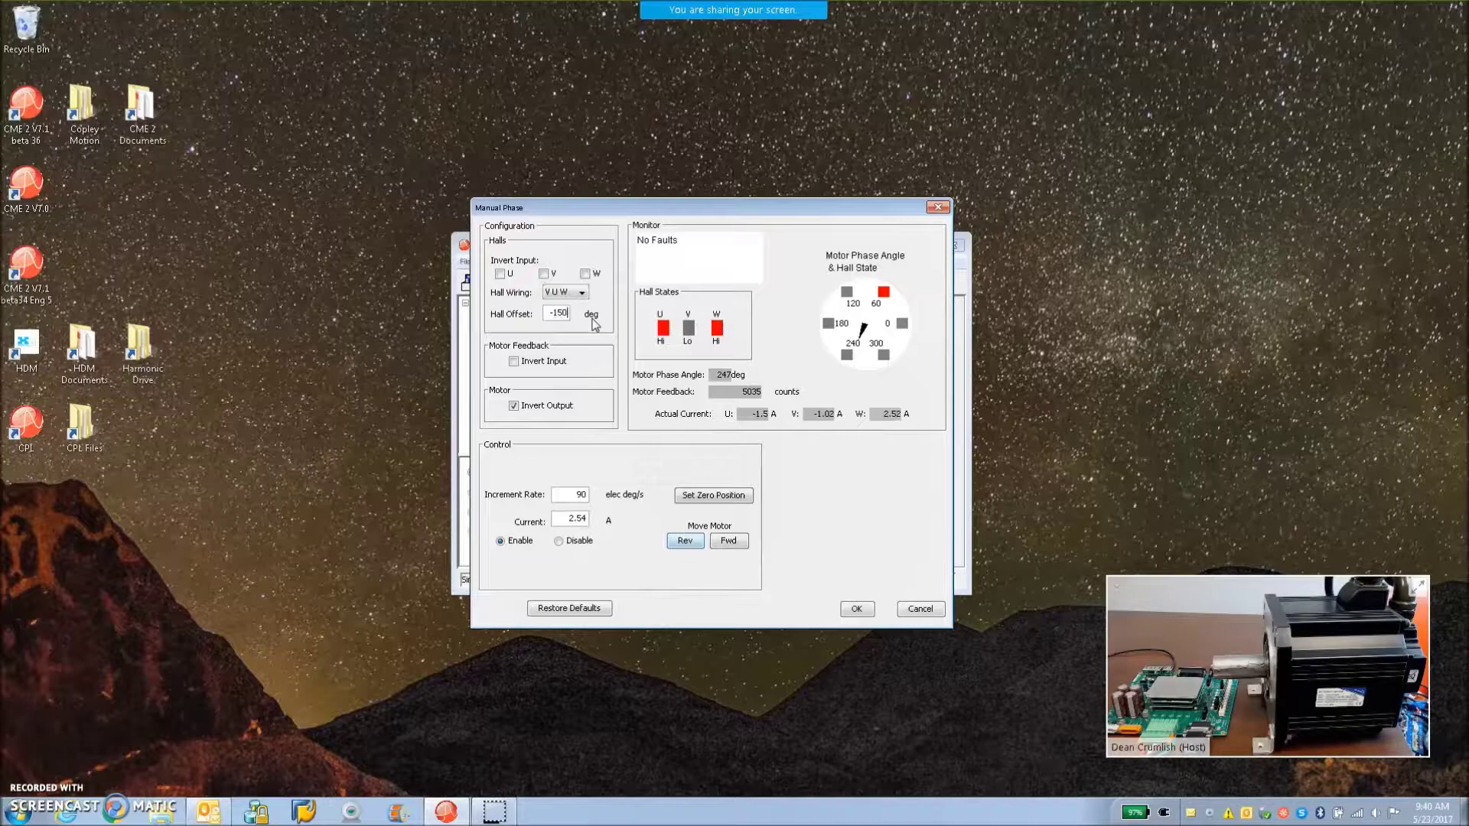
pyautogui.click(730, 542)
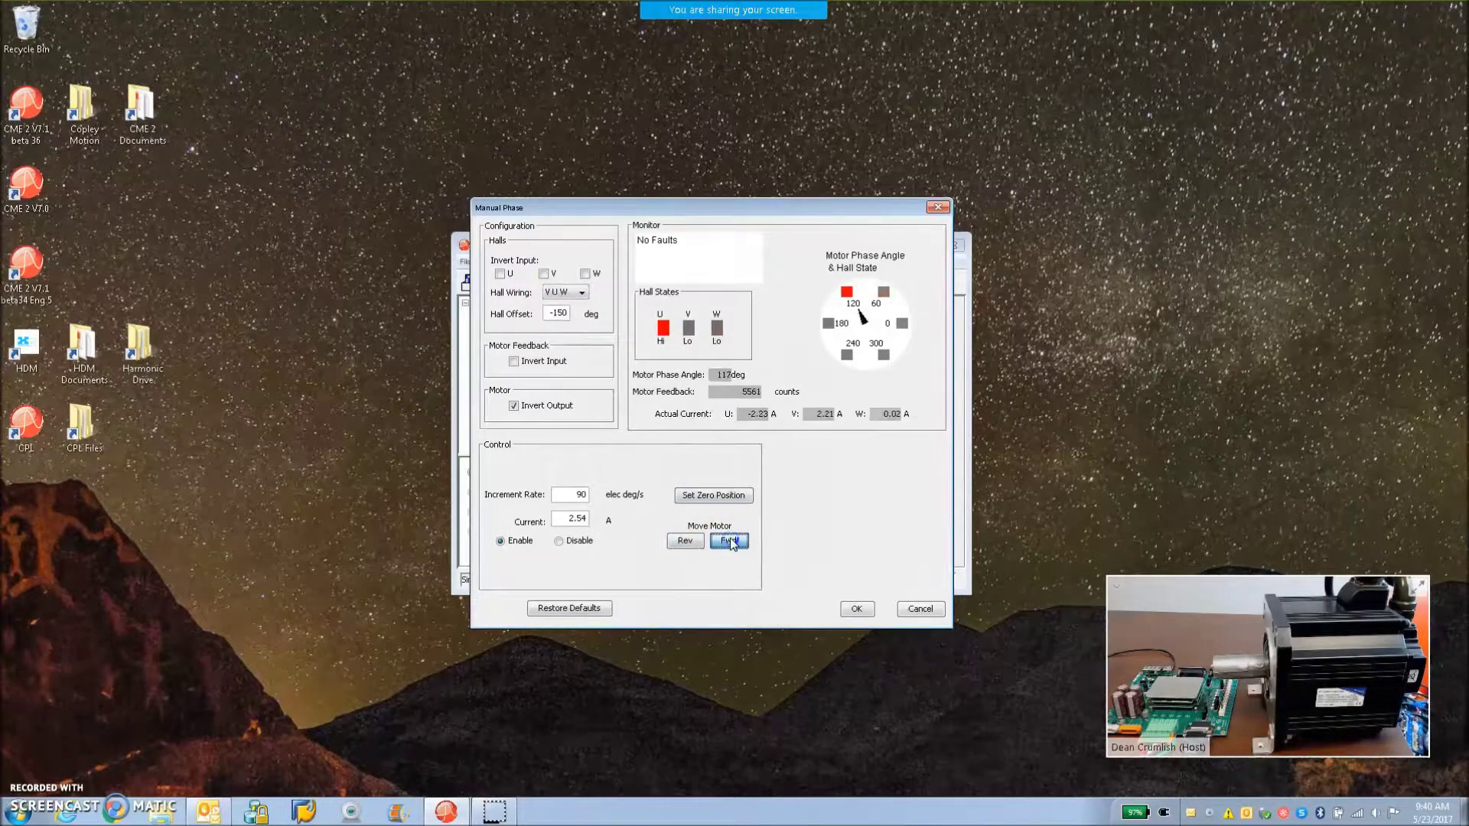
pyautogui.click(692, 545)
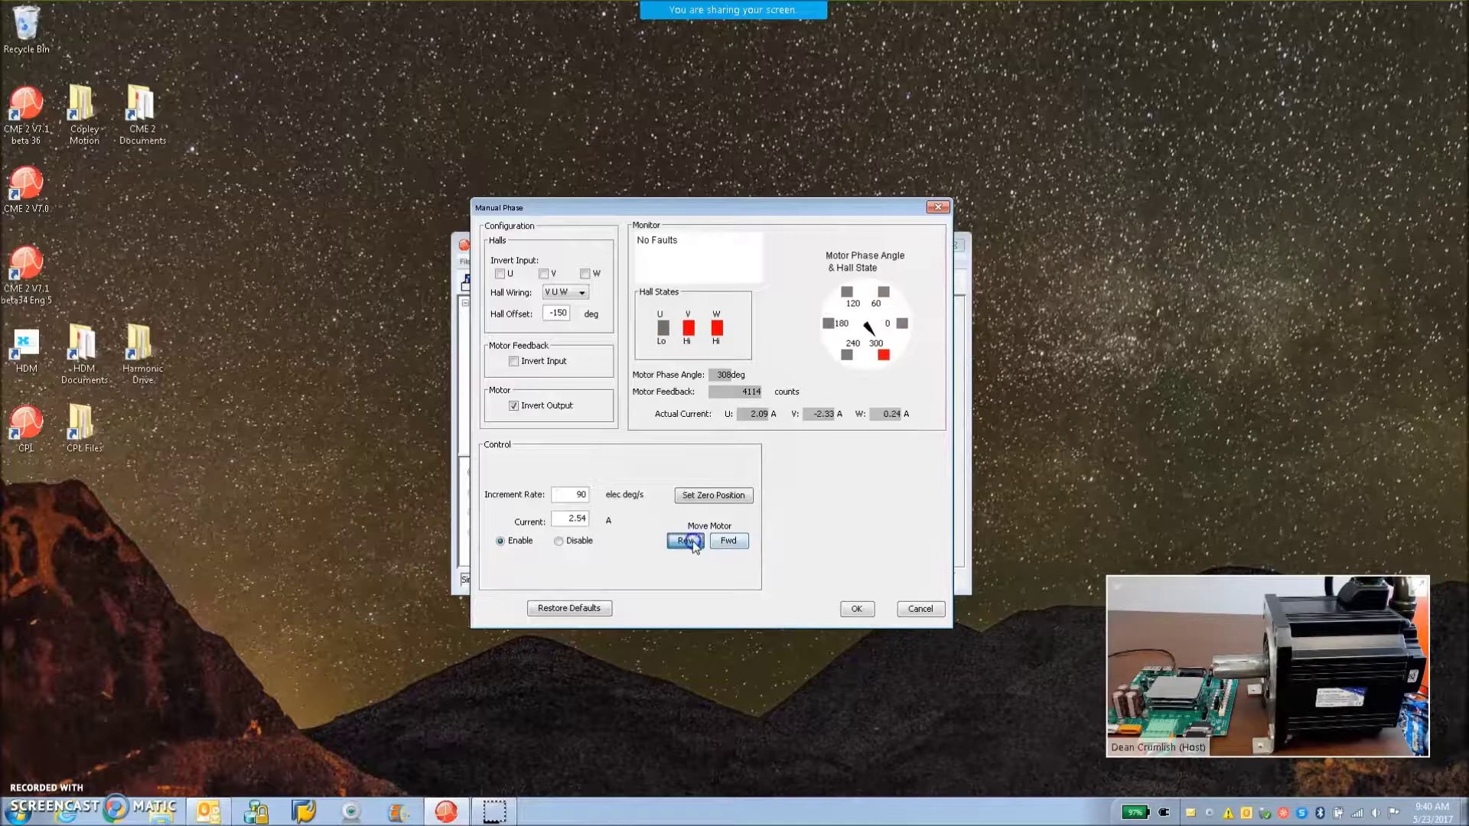
pyautogui.click(857, 609)
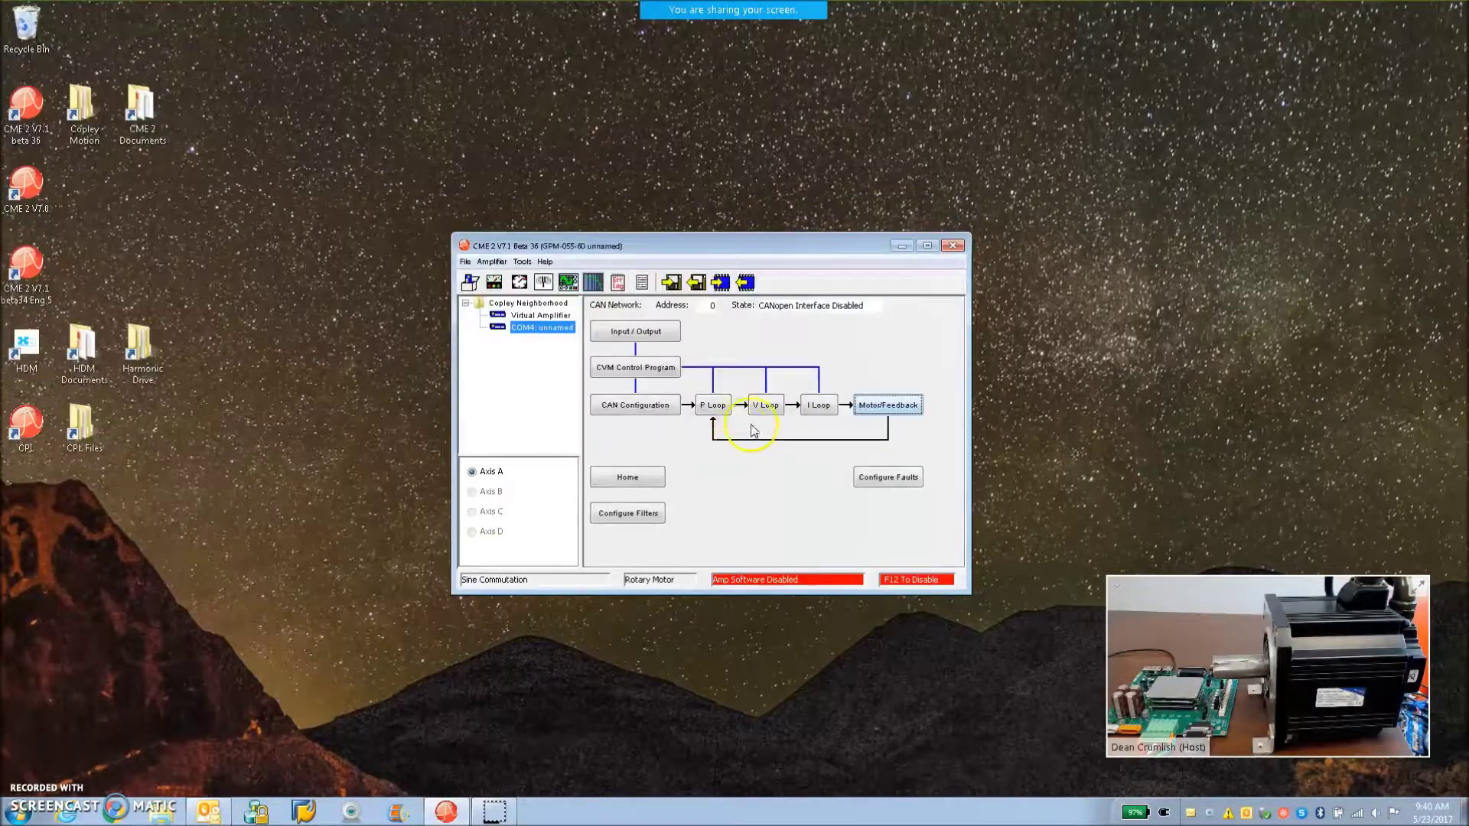
# Measure the current-loop bandwidth (400 Hz, Cp 1388, Ci 10) and close the Current Loop windows.
pyautogui.click(816, 409)
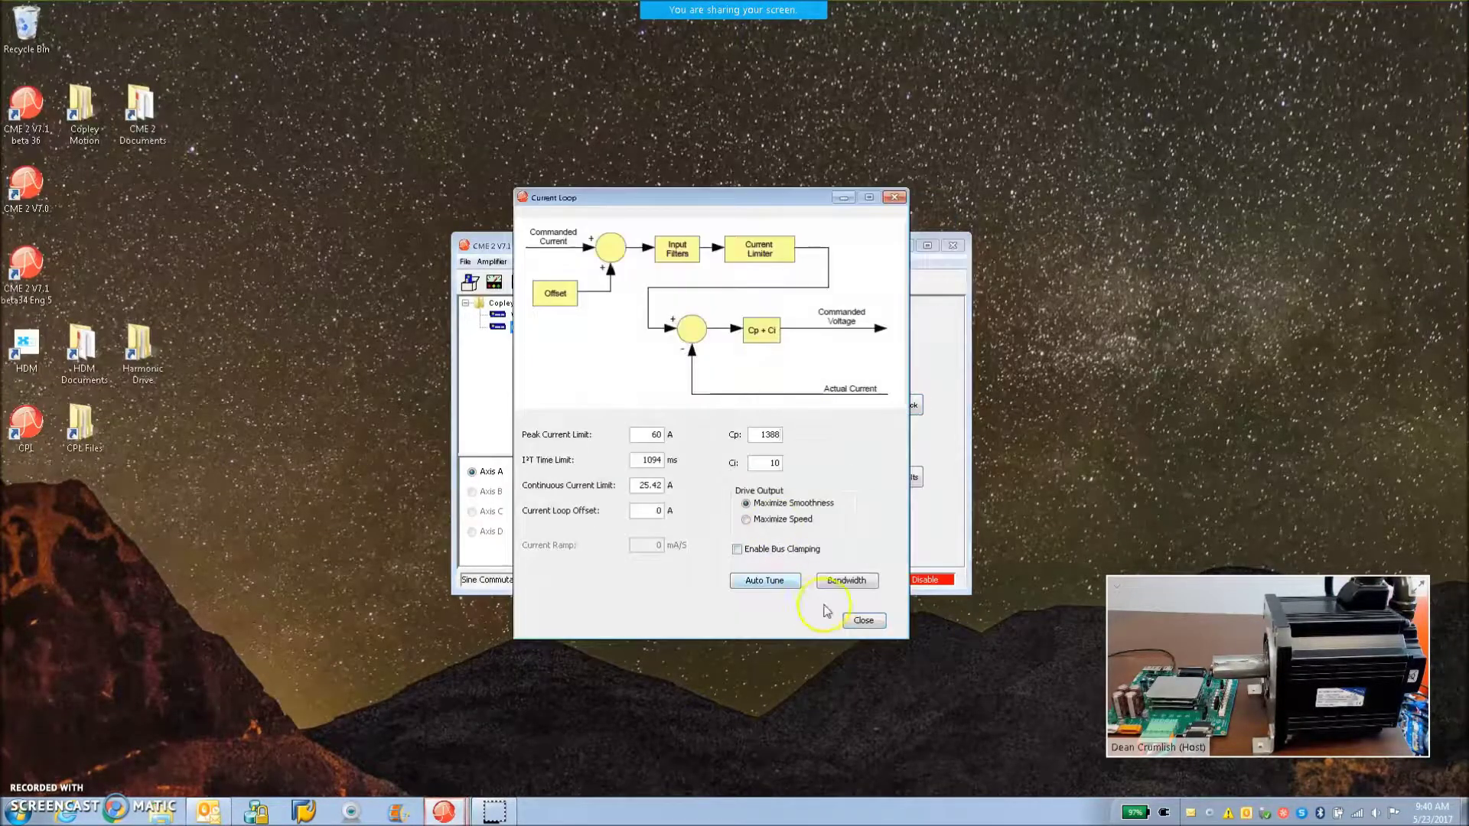
pyautogui.click(846, 583)
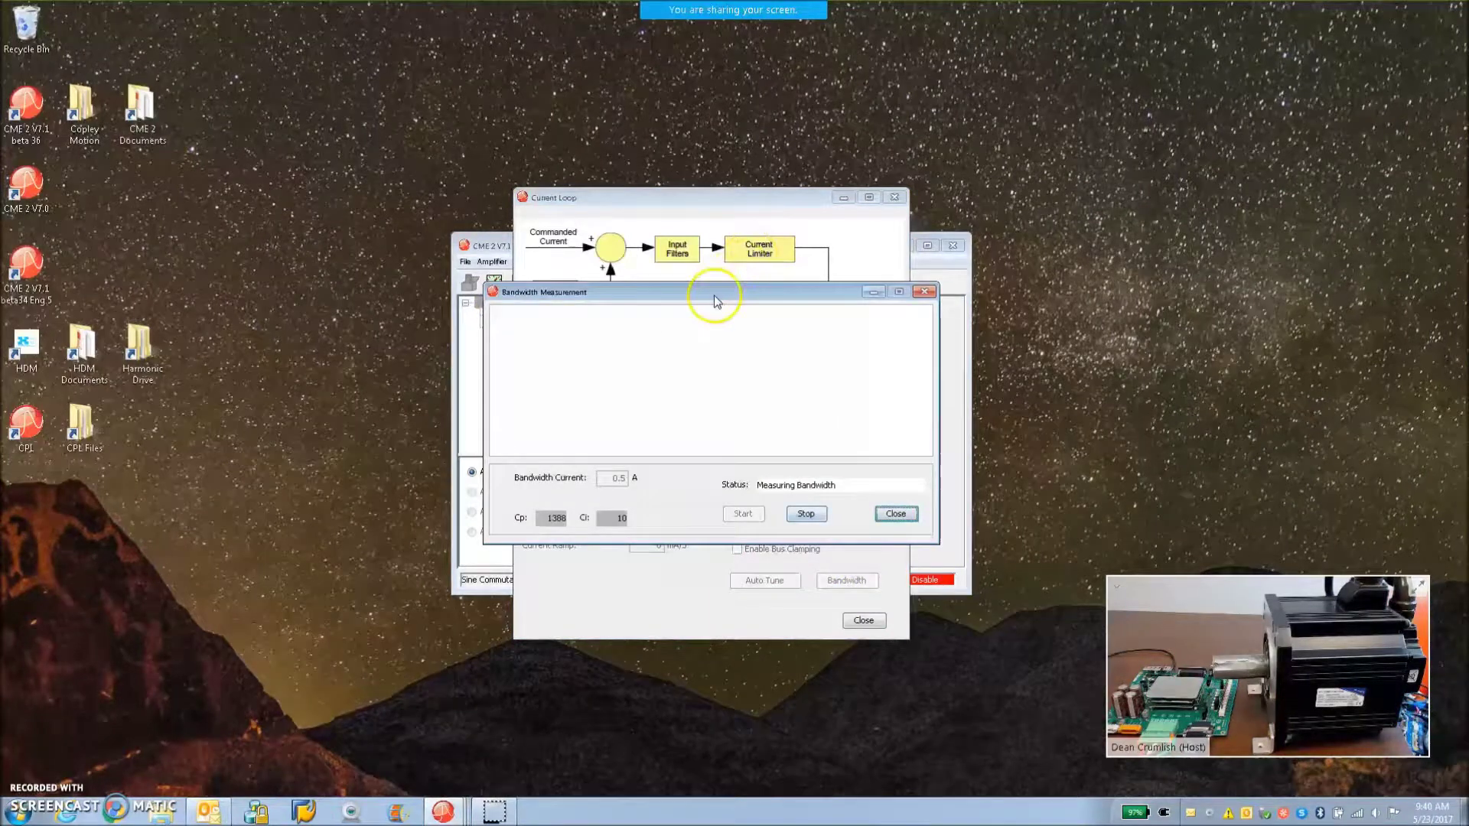
pyautogui.moveTo(712, 297); pyautogui.dragTo(1117, 224)
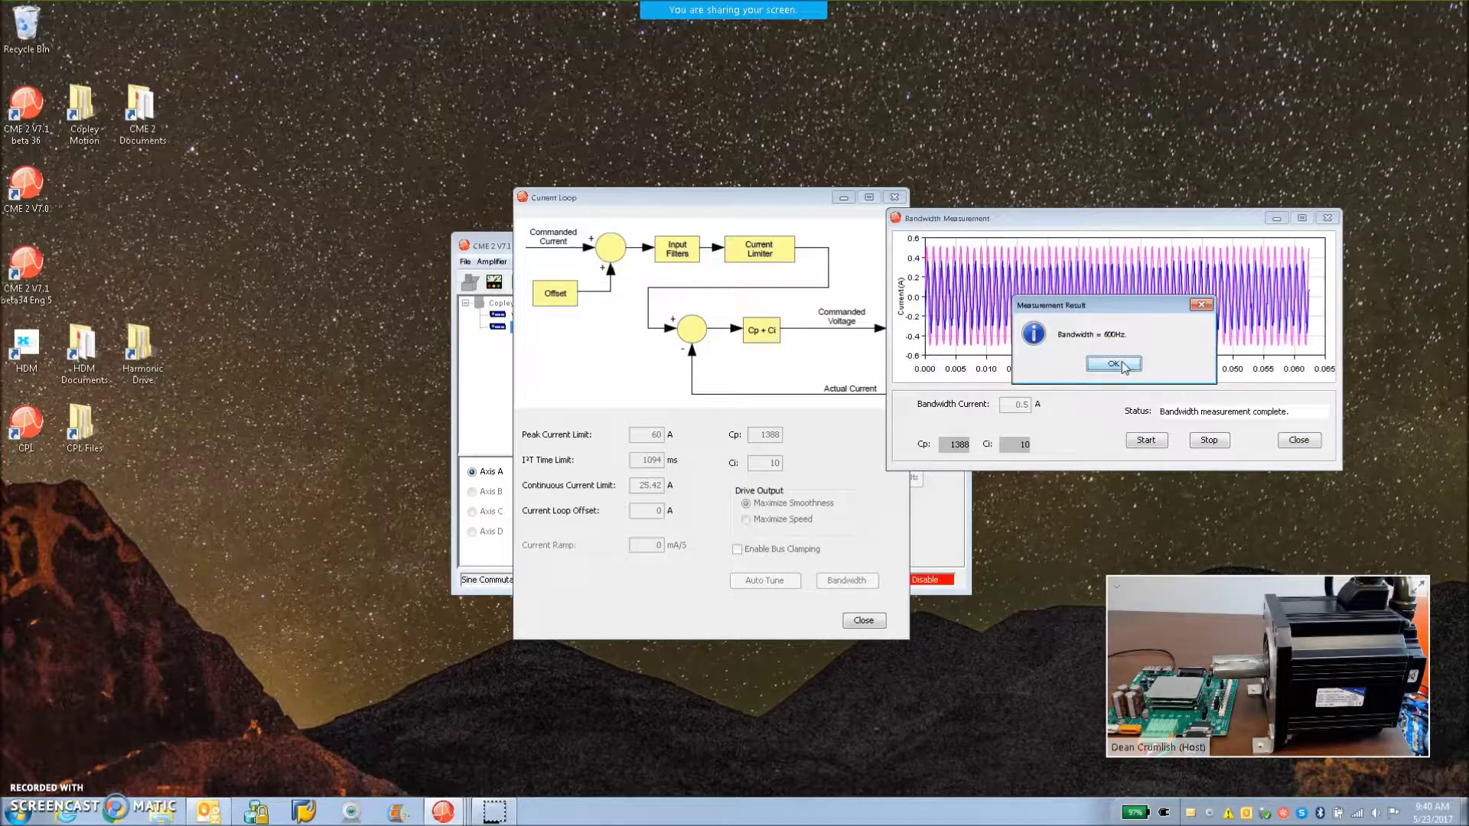
pyautogui.click(1122, 364)
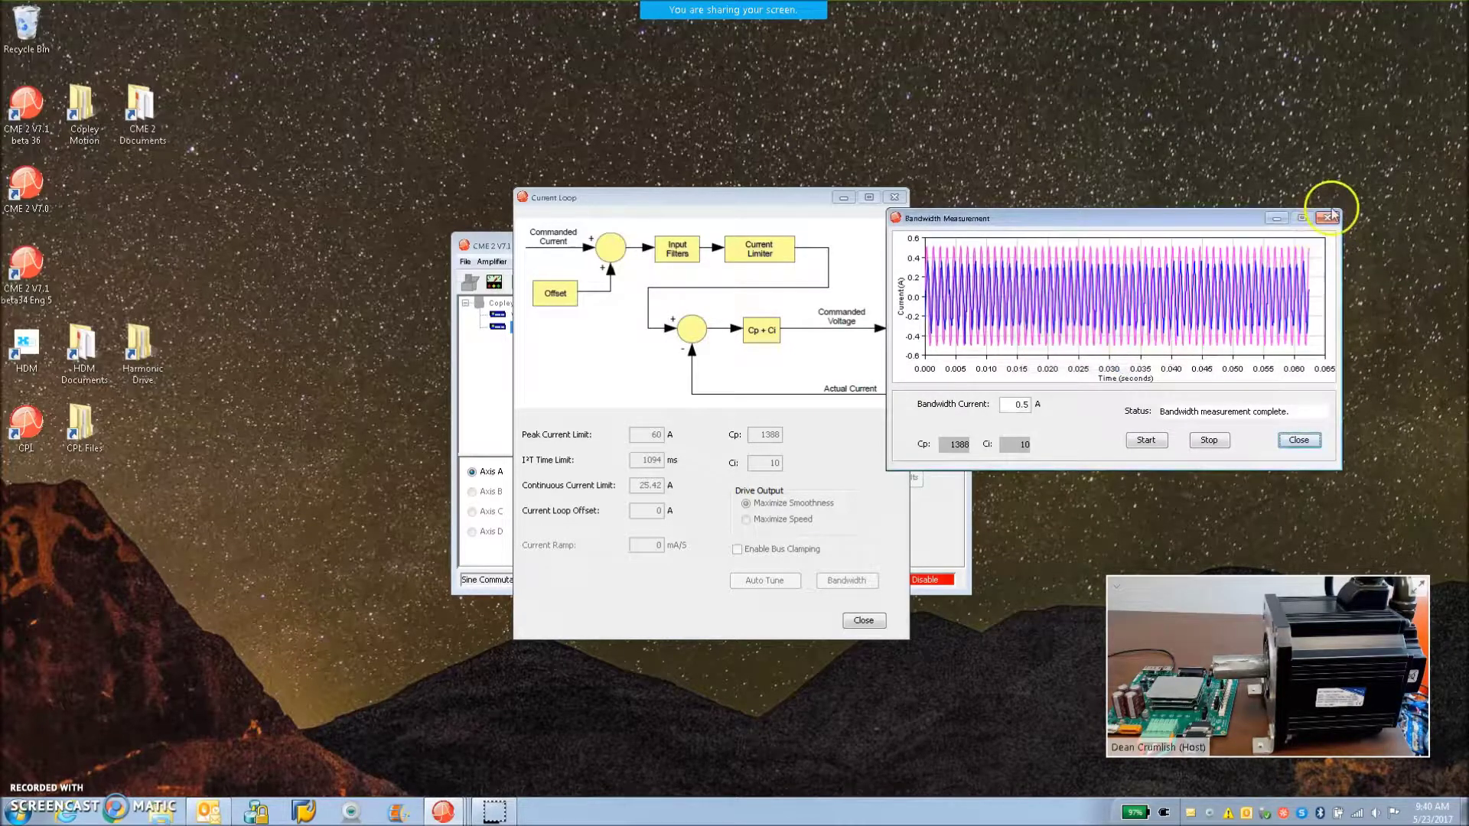
pyautogui.click(1327, 218)
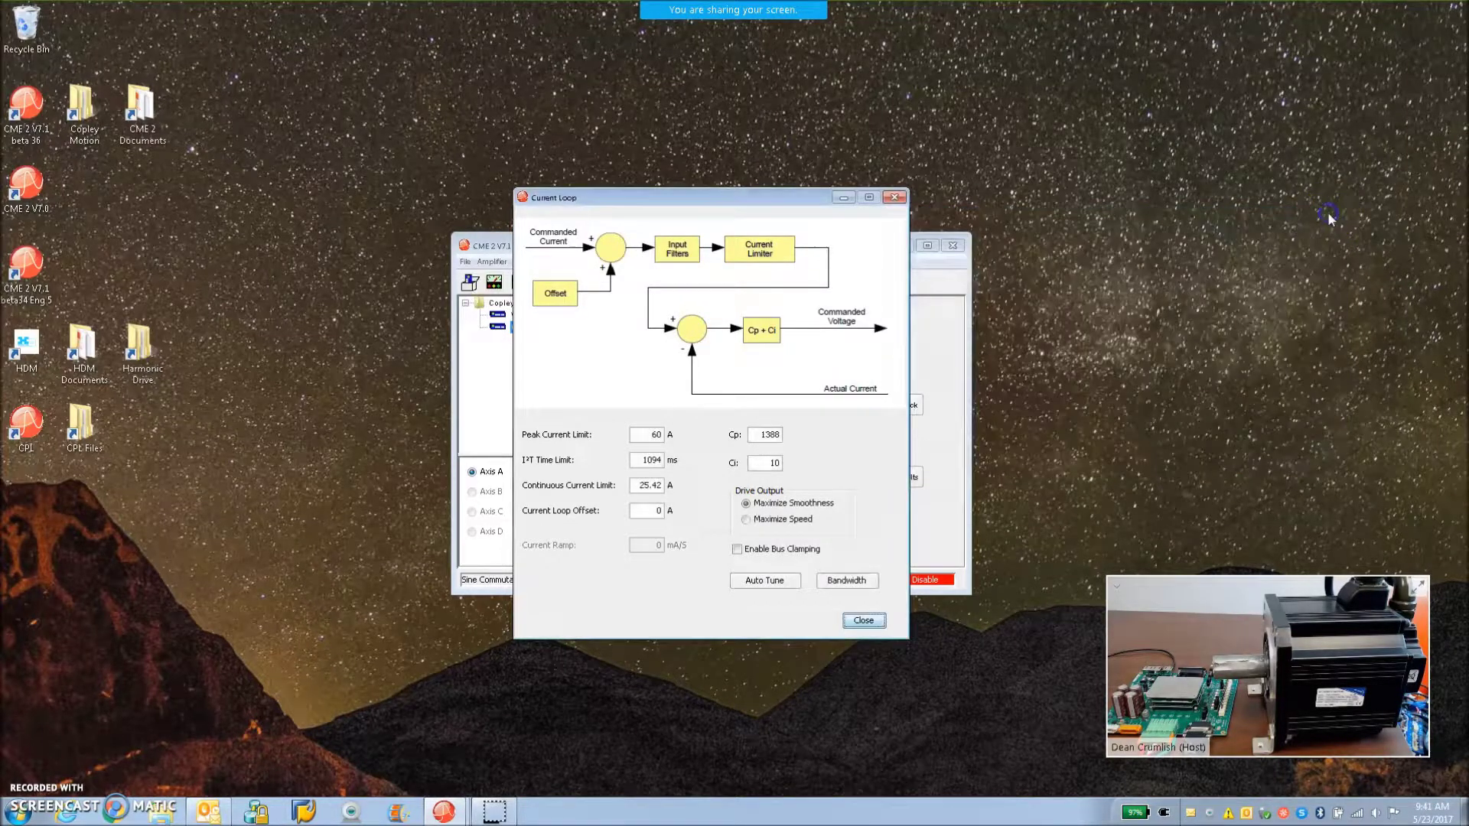
pyautogui.click(893, 200)
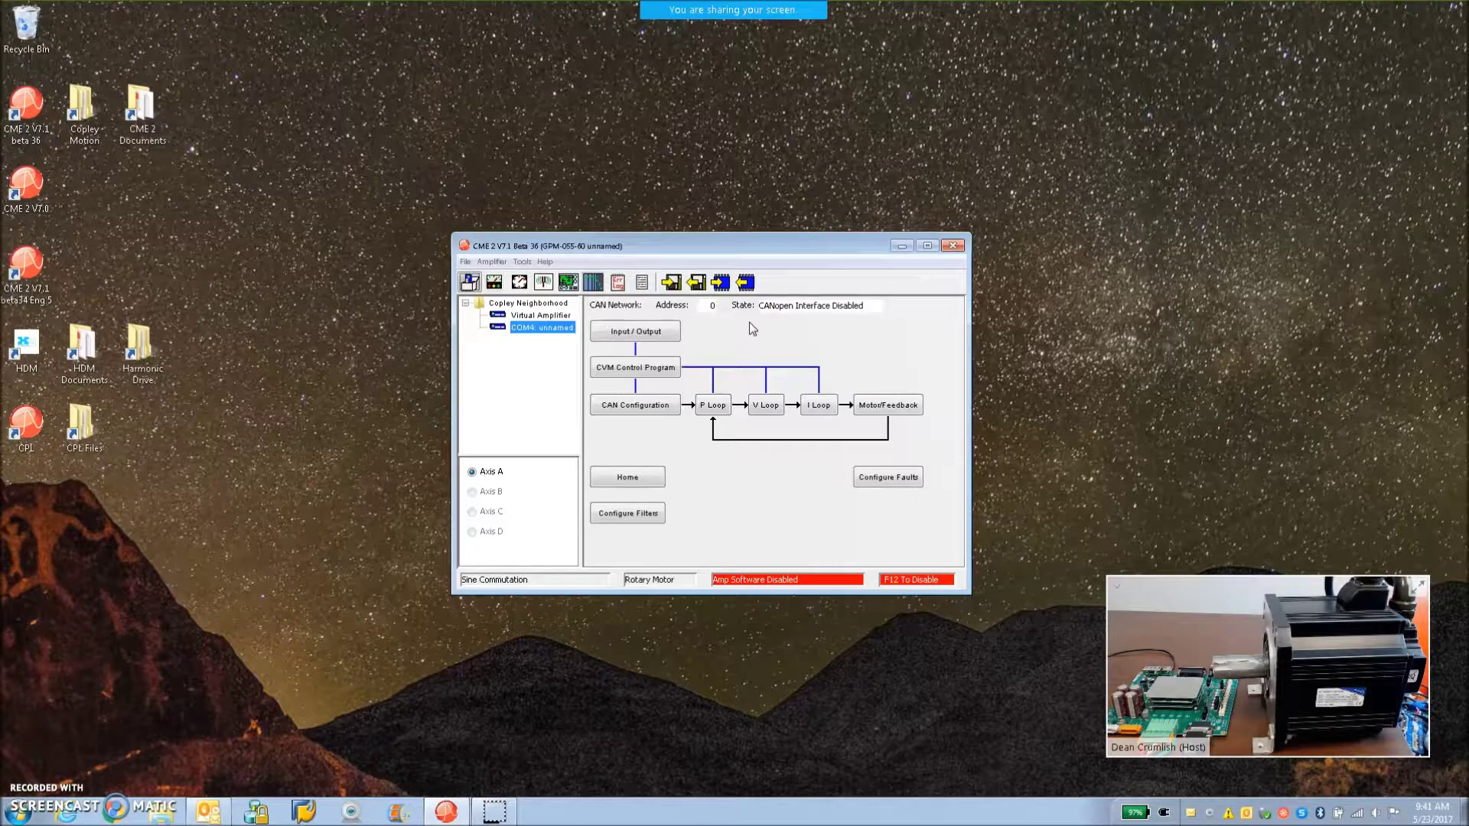
# Open the Scope and apply the 2.54 A, 100 Hz square wave to current, then start tracing.
pyautogui.click(569, 284)
pyautogui.click(569, 284)
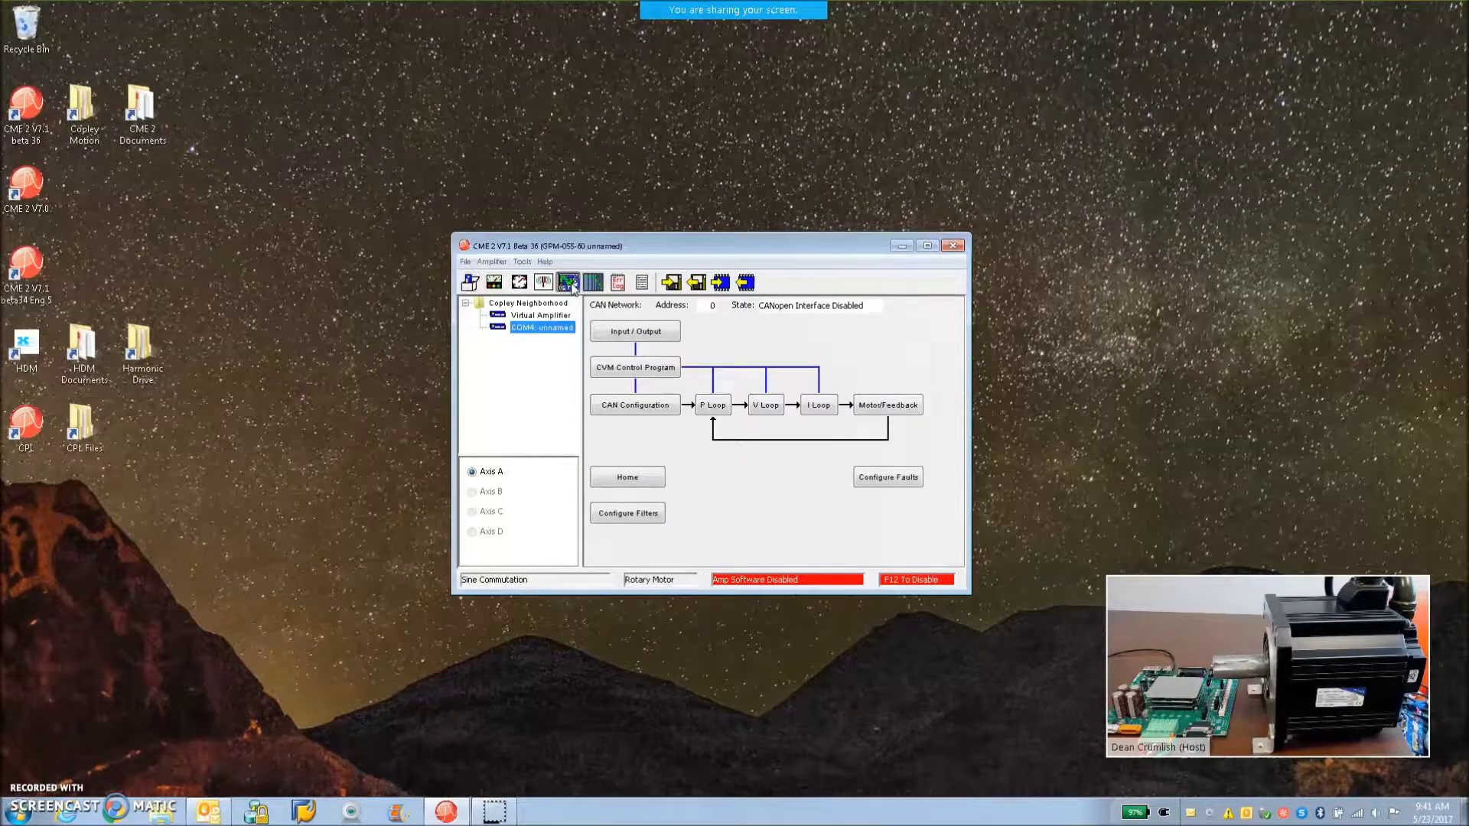
pyautogui.click(541, 480)
pyautogui.click(531, 496)
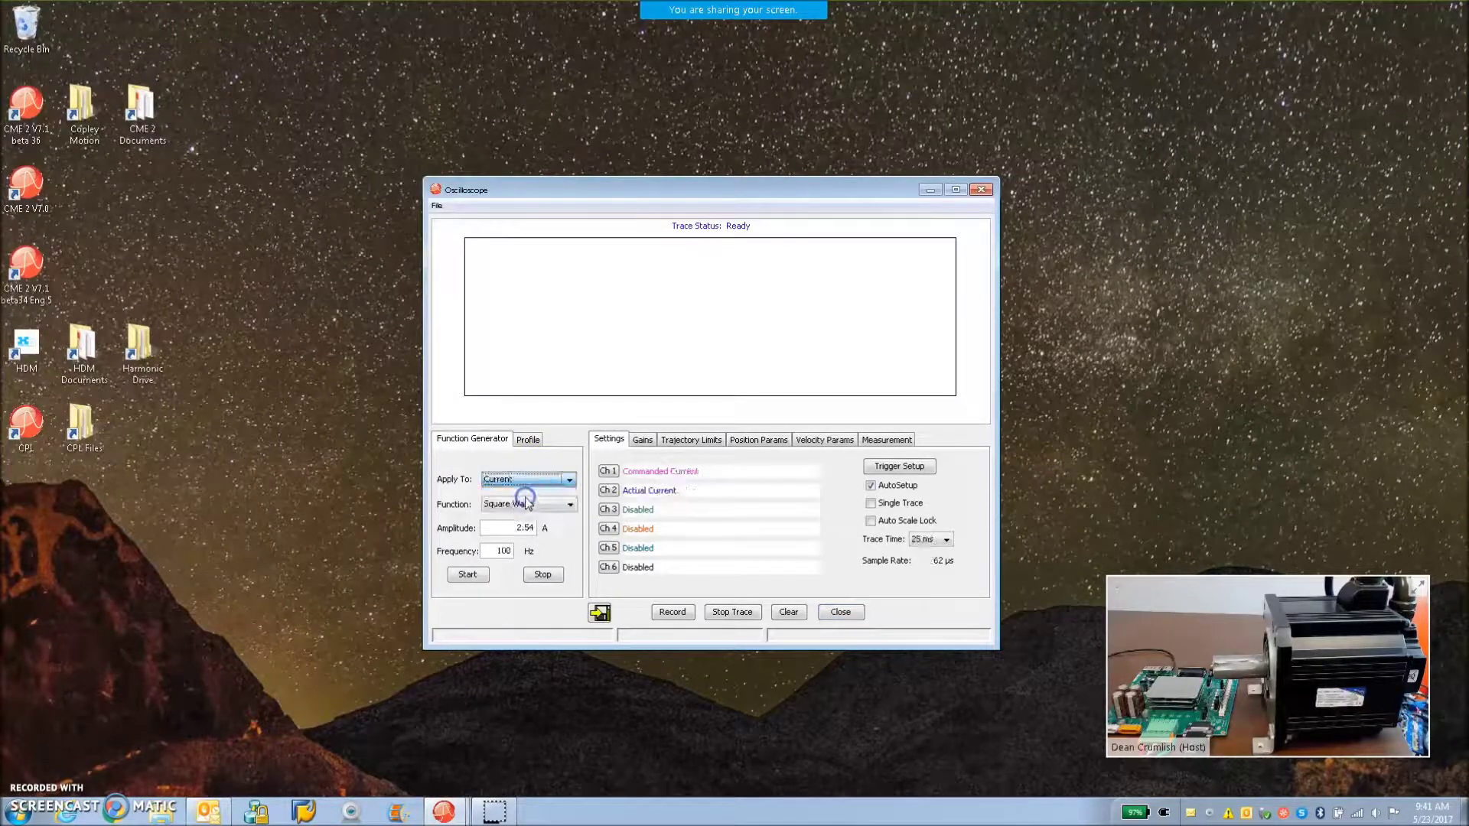
pyautogui.click(468, 574)
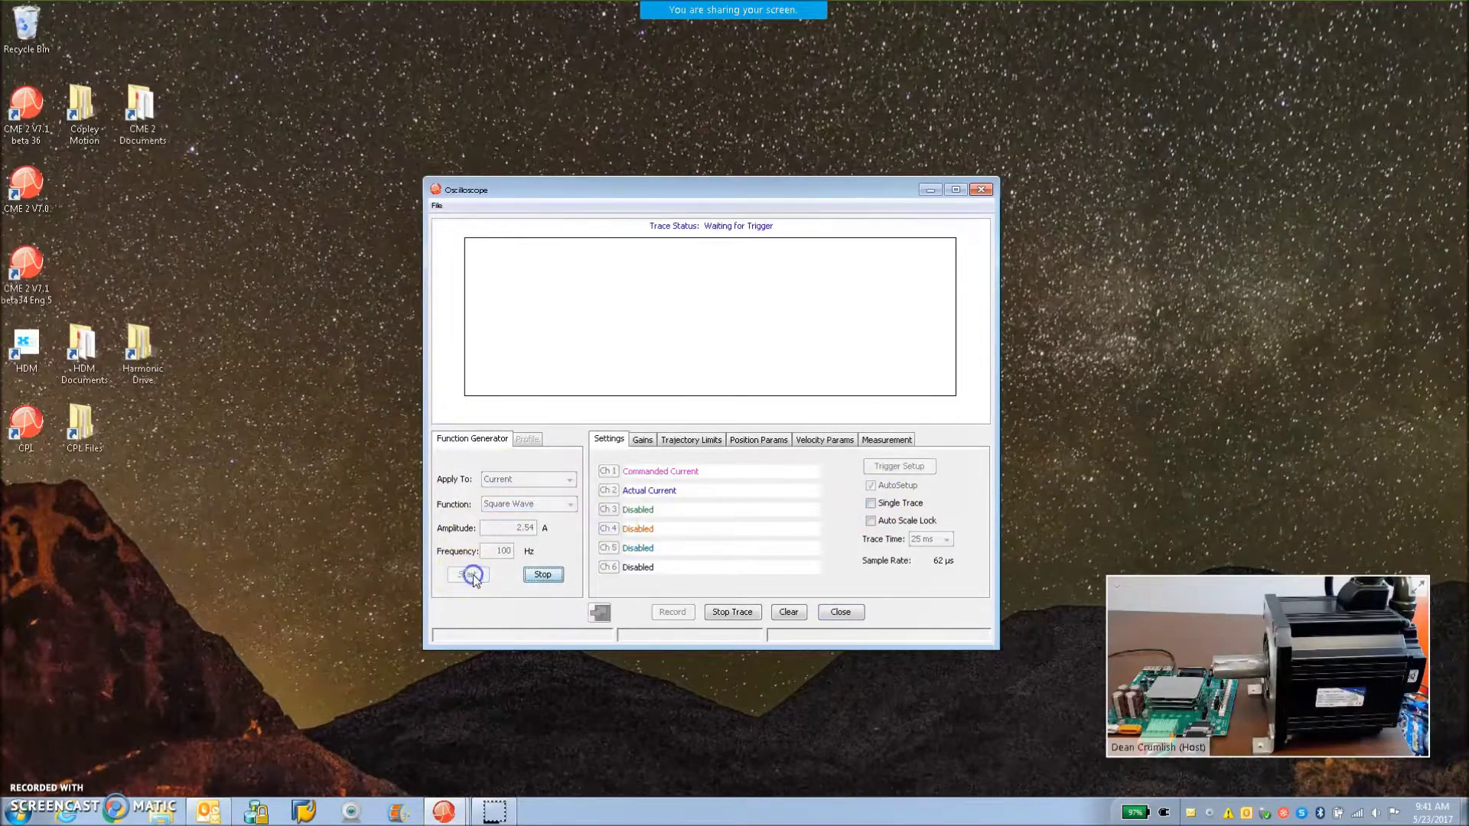
# Enter 2000 as the current-loop Cp gain on the Gains tab while the trace runs.
pyautogui.click(649, 442)
pyautogui.moveTo(880, 473); pyautogui.dragTo(933, 480)
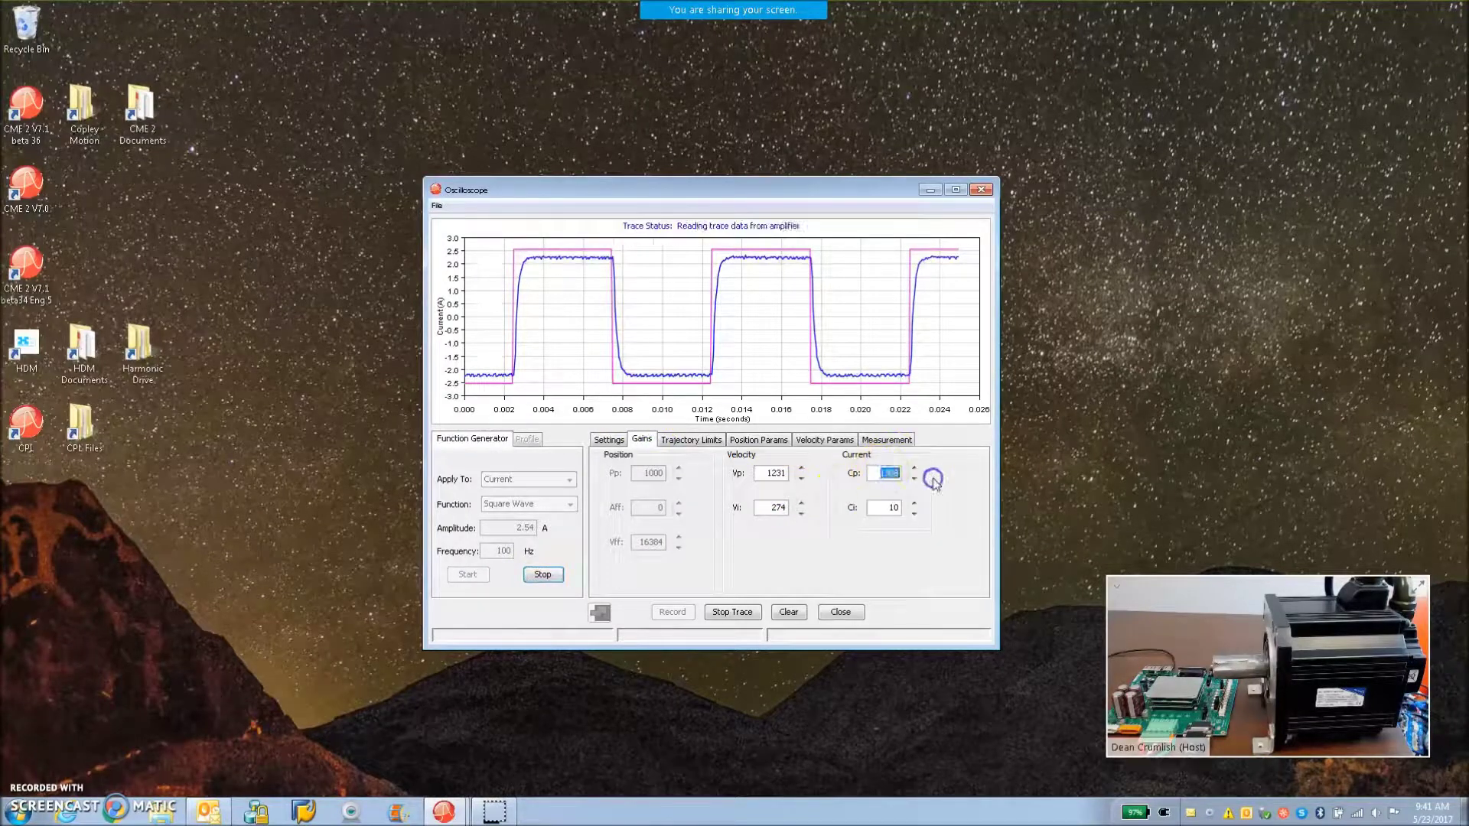
pyautogui.write('2000')
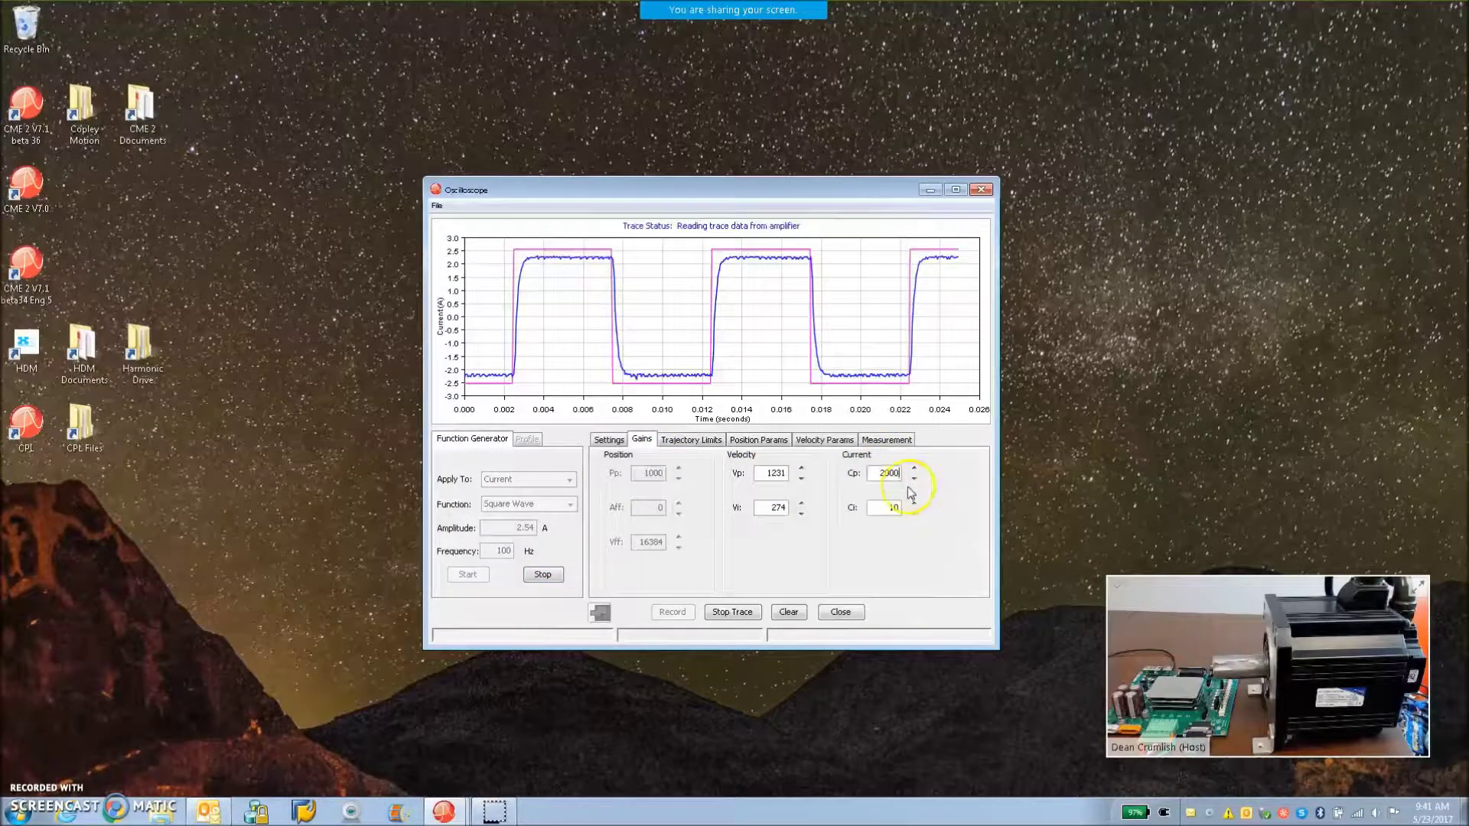
pyautogui.click(879, 511)
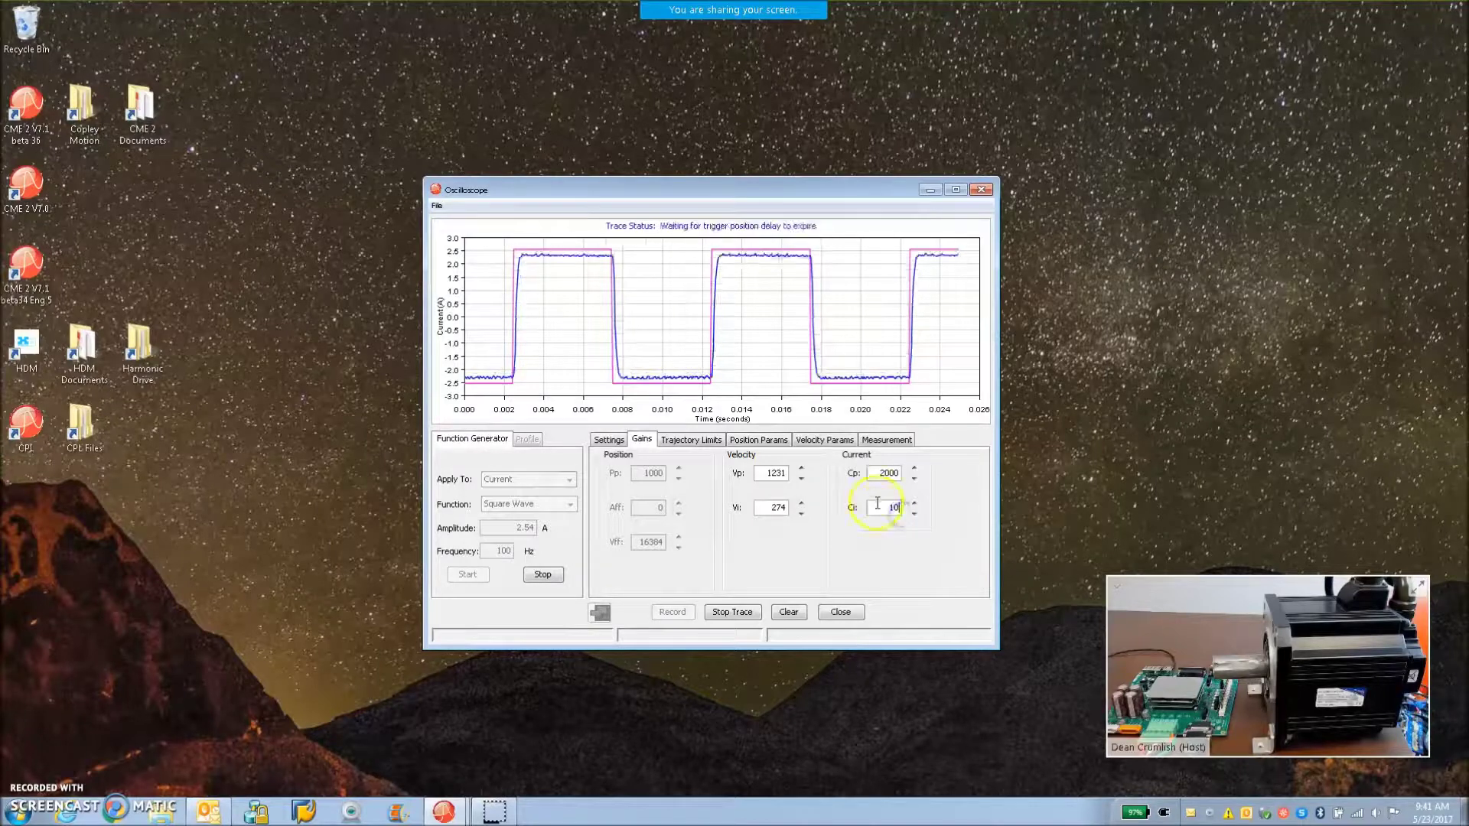
pyautogui.doubleClick(892, 508)
# Fine-tune Cp, set Ci to 100, and zoom in on the first rising current edge.
pyautogui.click(882, 474)
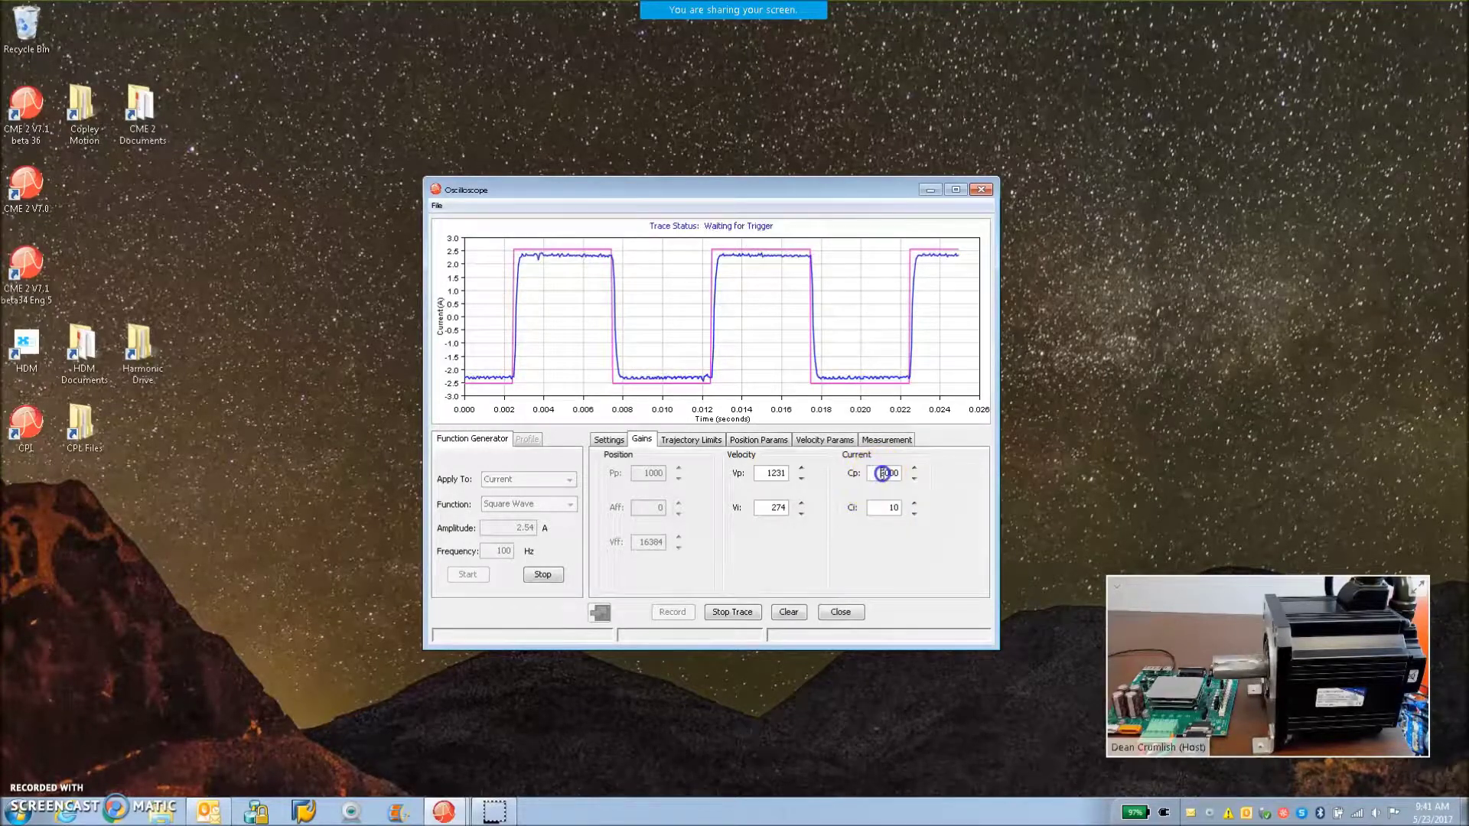
pyautogui.press('BackSpace')
pyautogui.write('4')
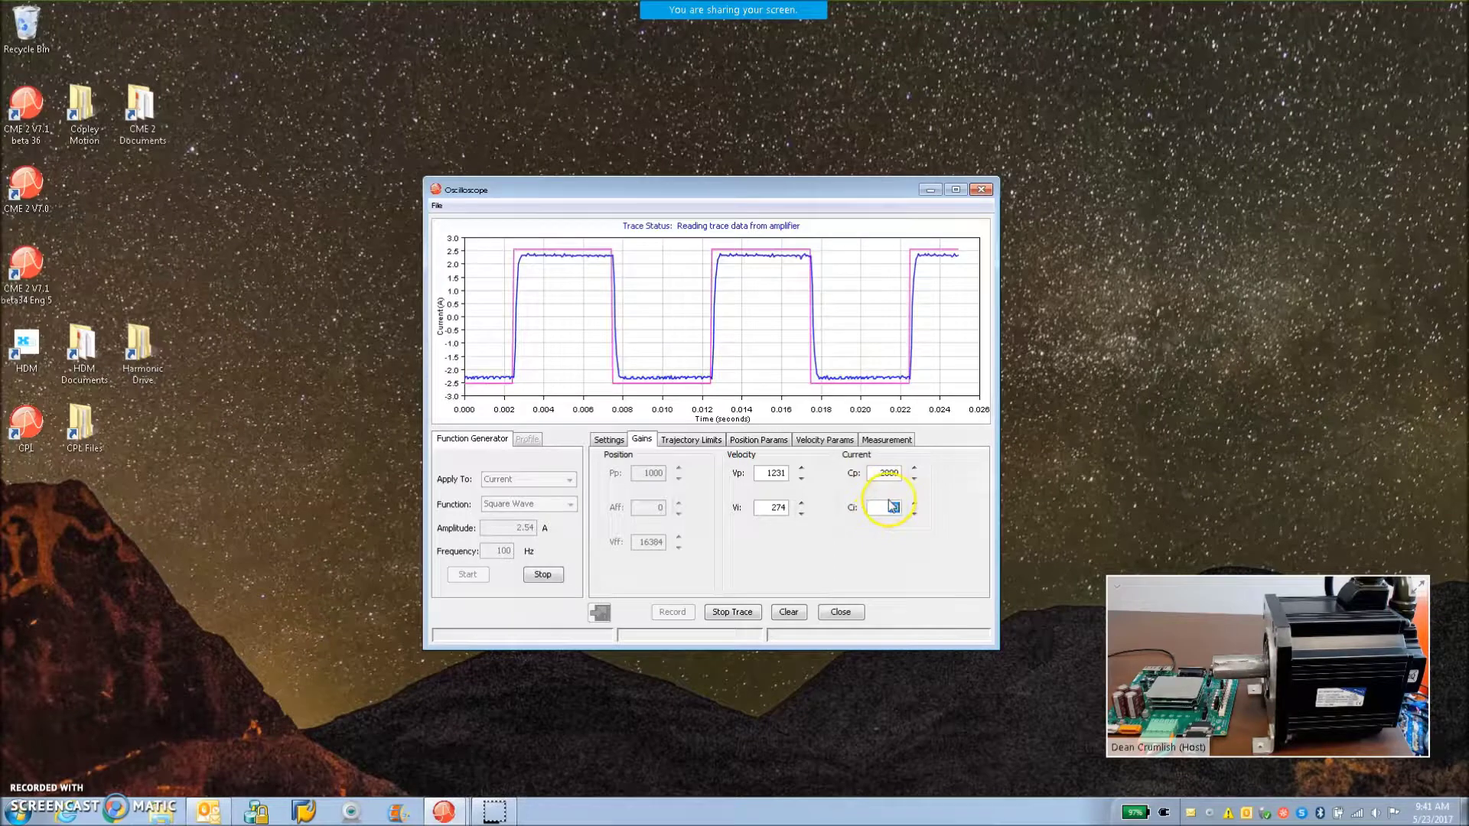
pyautogui.write('200')
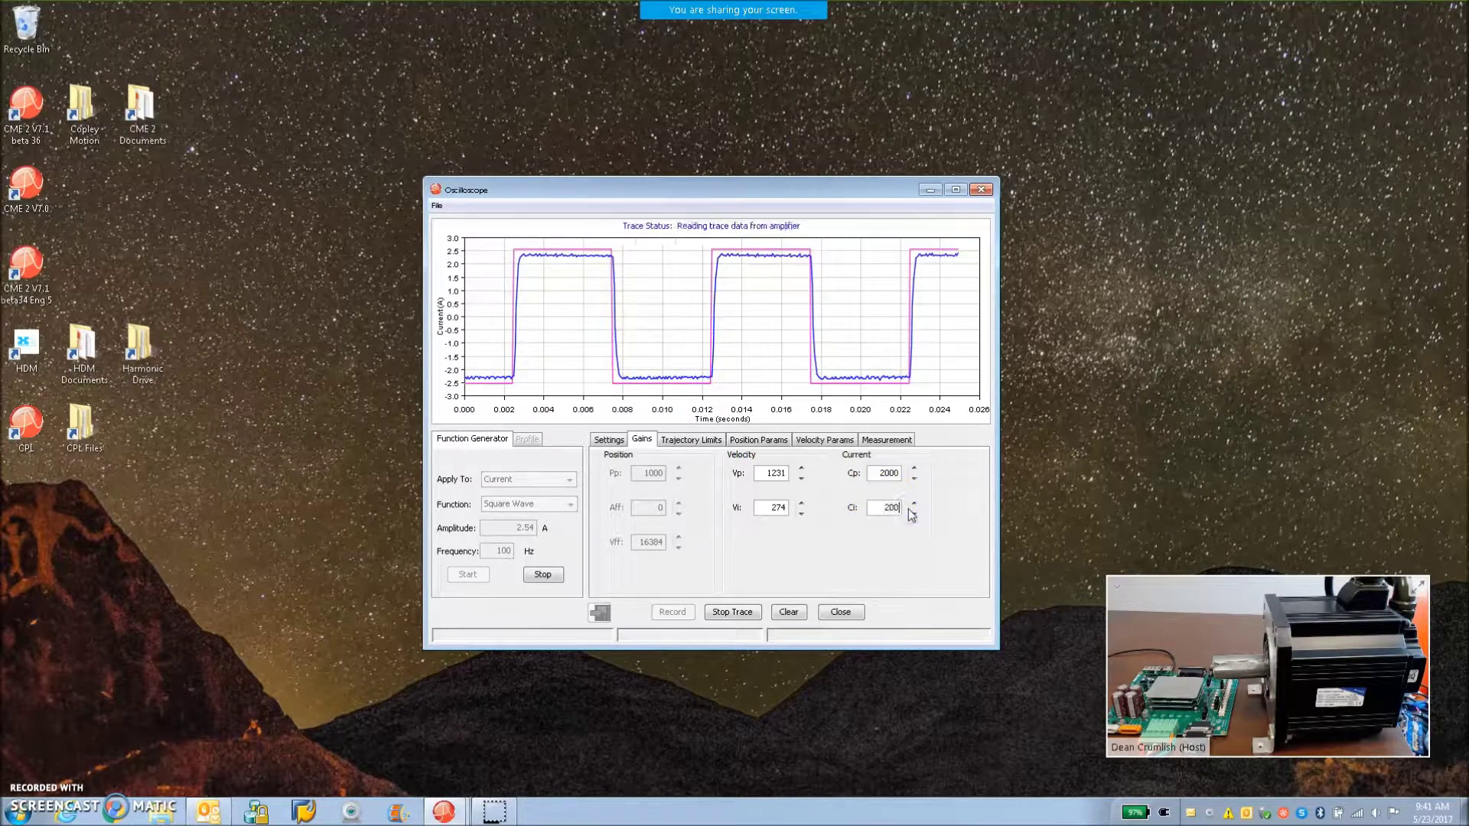
pyautogui.click(890, 507)
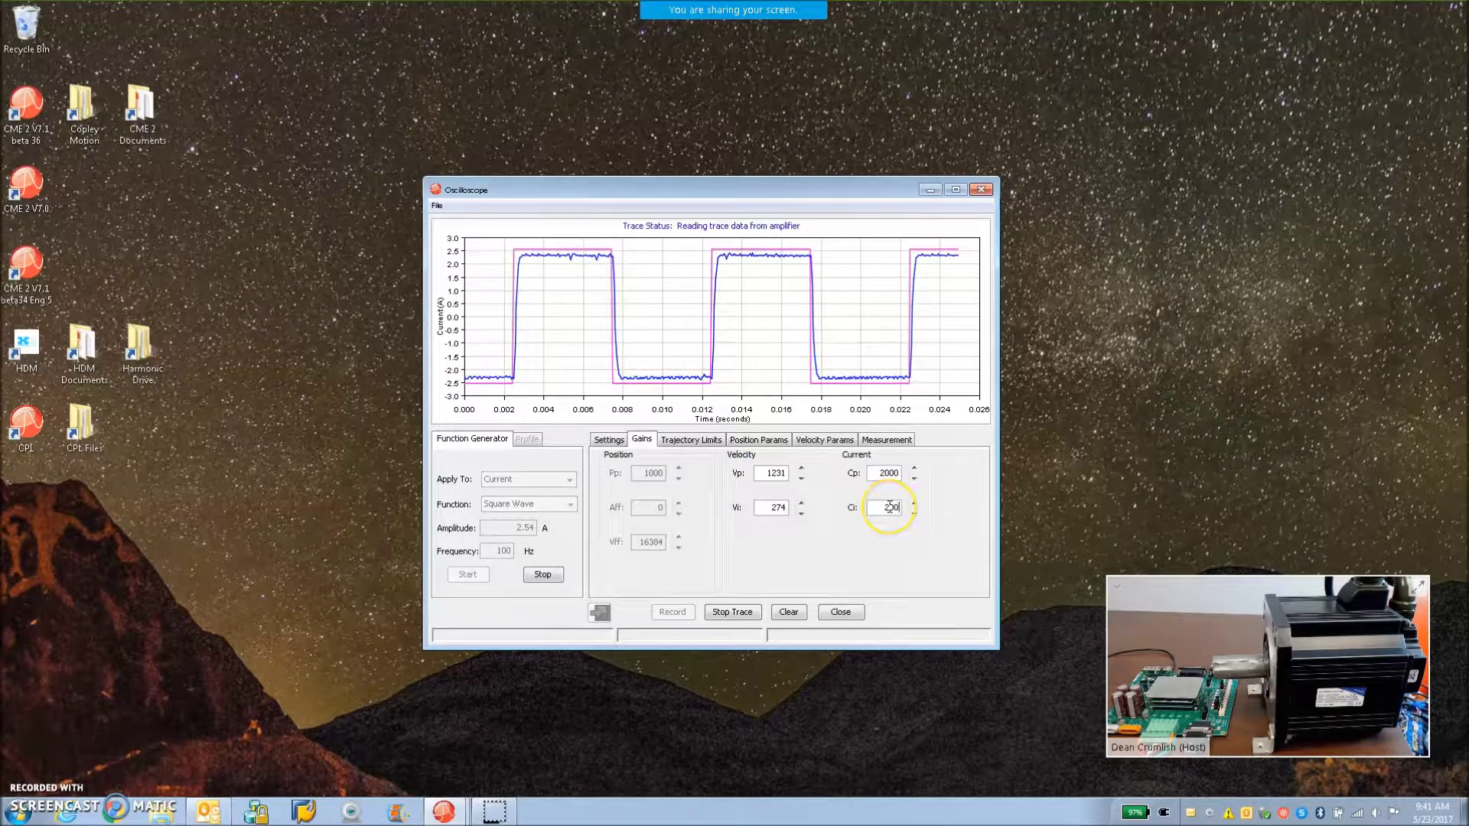
pyautogui.moveTo(889, 507); pyautogui.dragTo(875, 507)
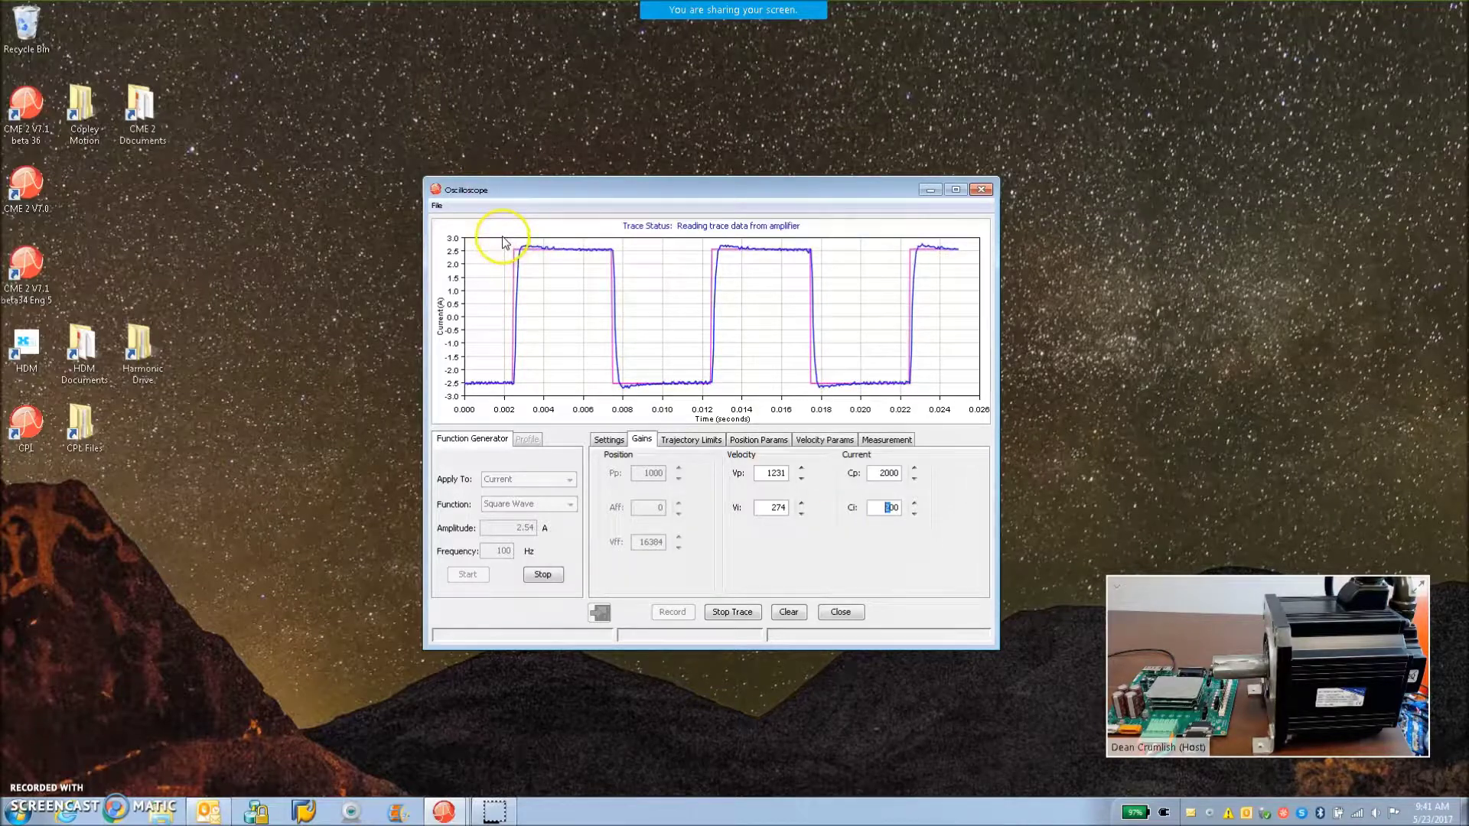
pyautogui.moveTo(494, 243); pyautogui.dragTo(590, 286)
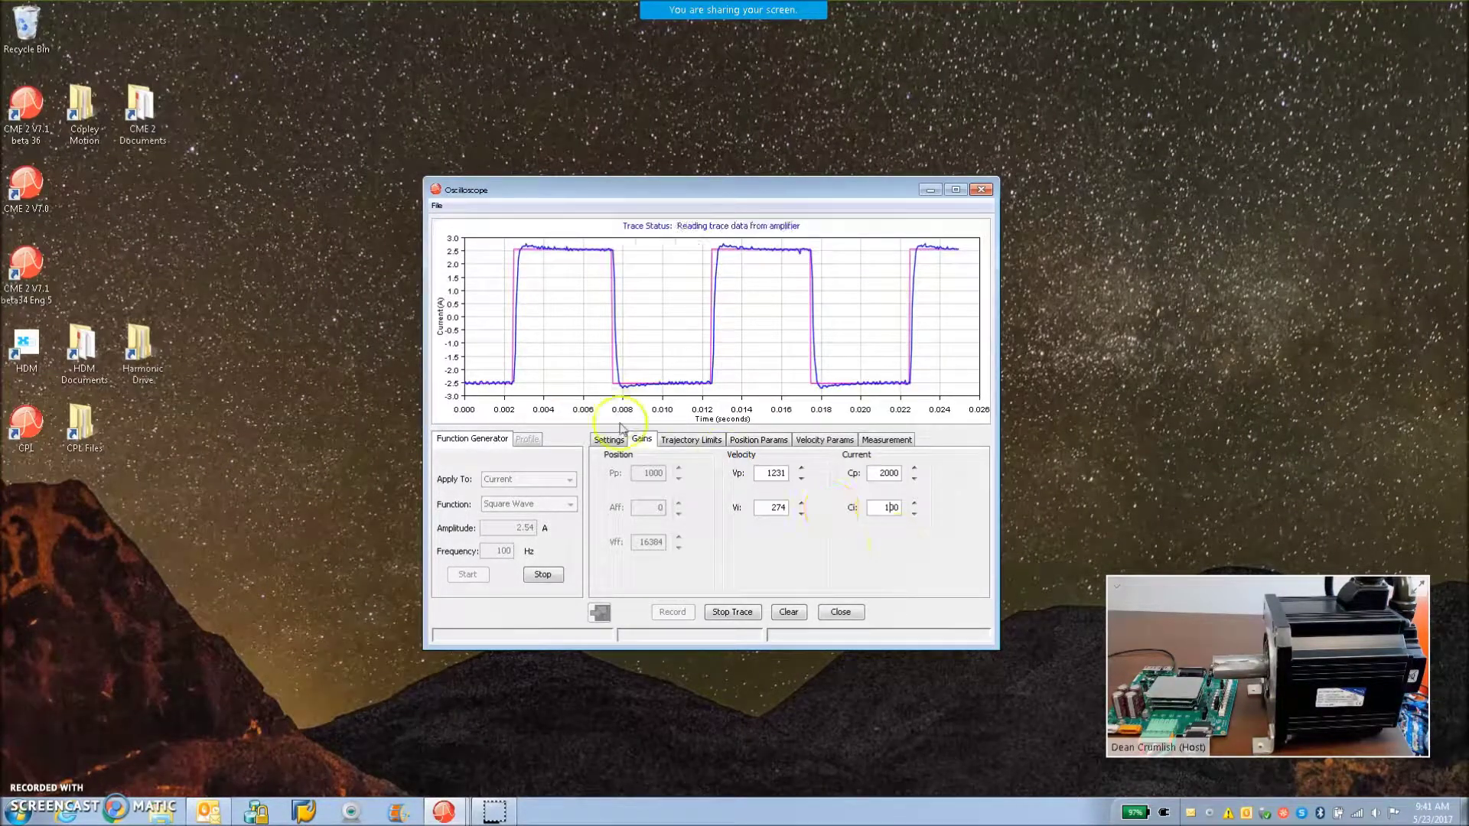
# Stop the trace, apply the test signal to velocity, and set channel 3 to Actual Current.
pyautogui.click(535, 576)
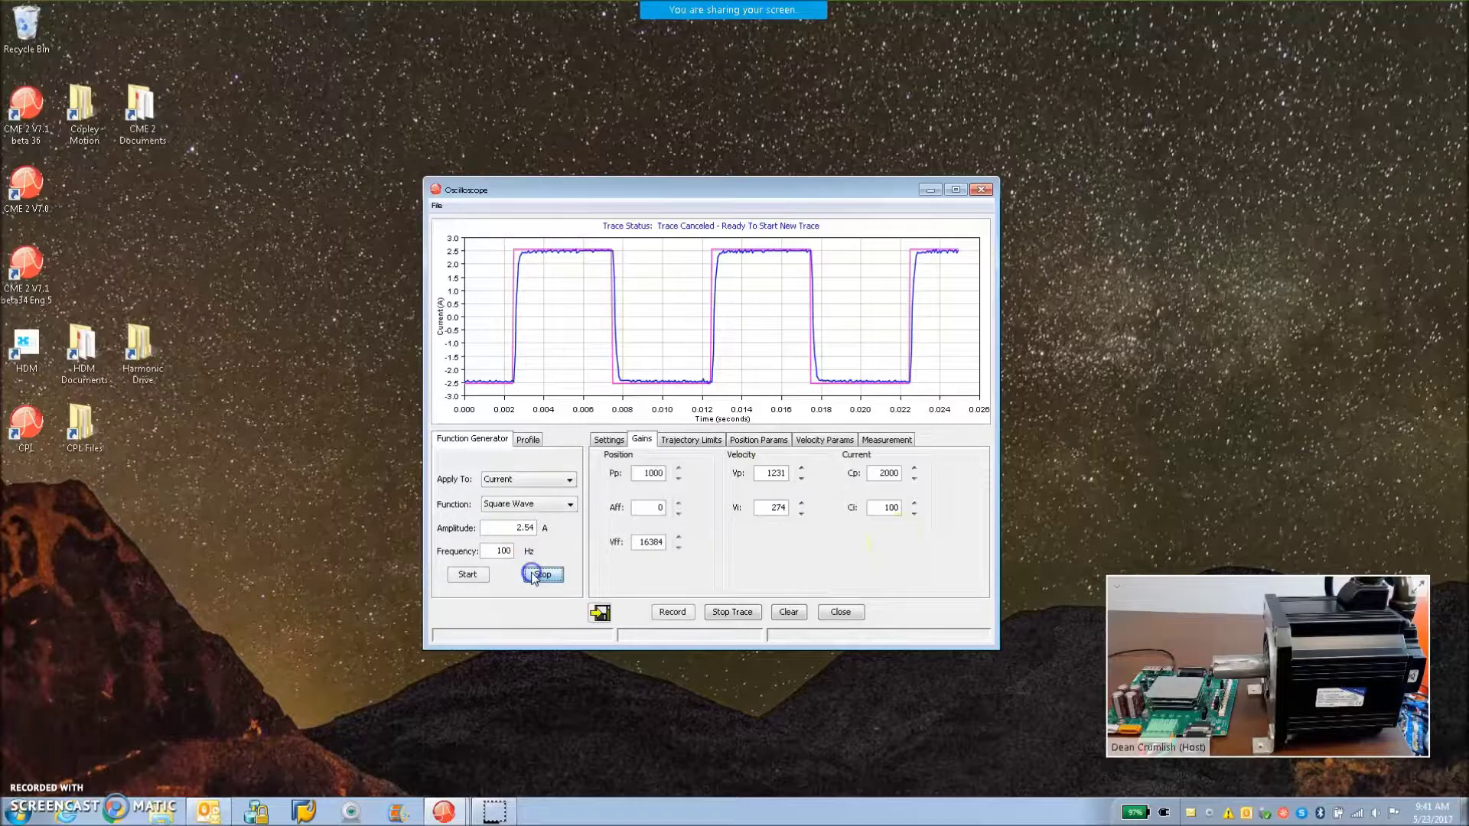
pyautogui.click(548, 479)
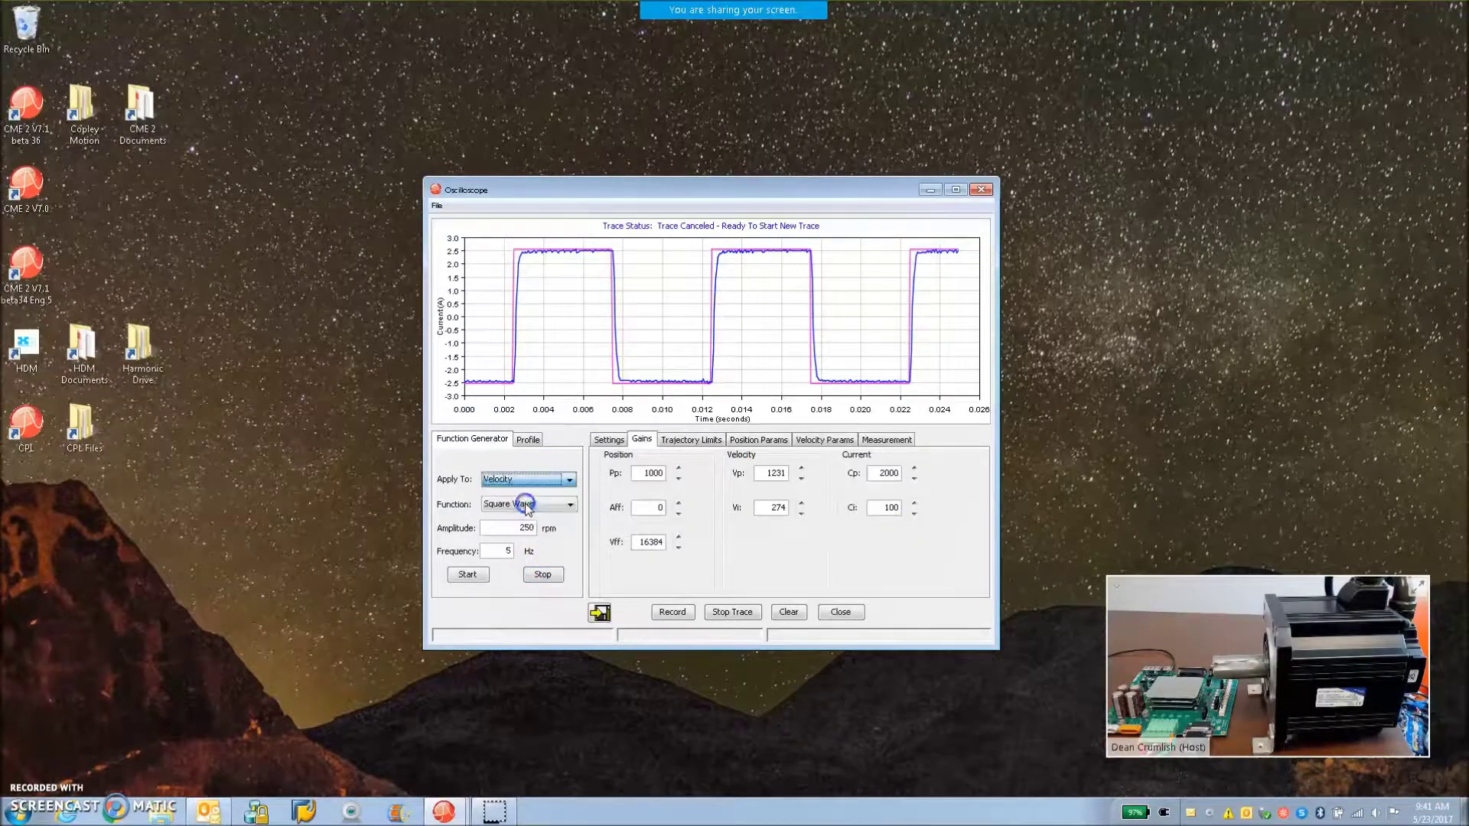
pyautogui.click(608, 440)
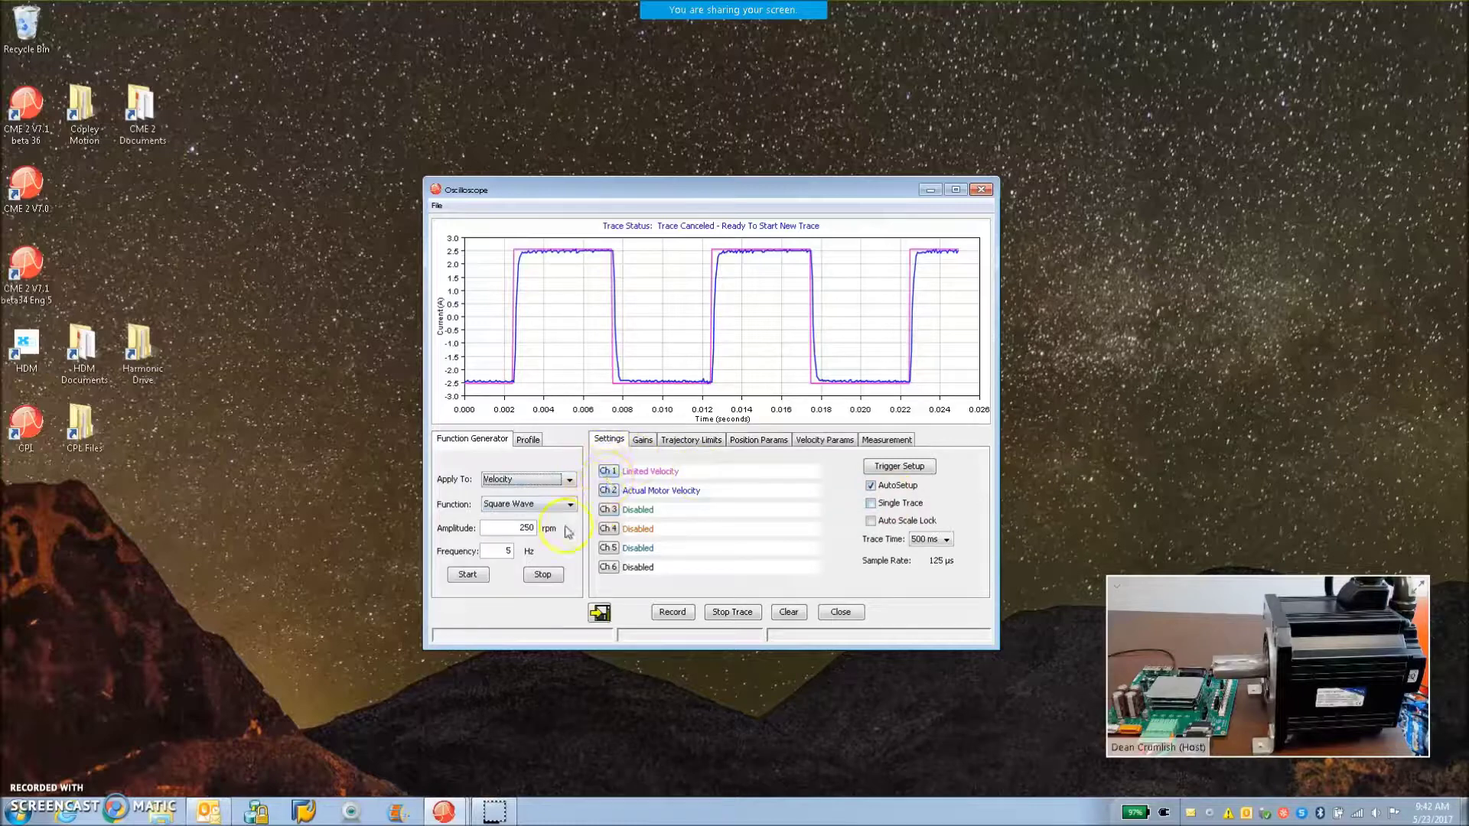
pyautogui.click(612, 510)
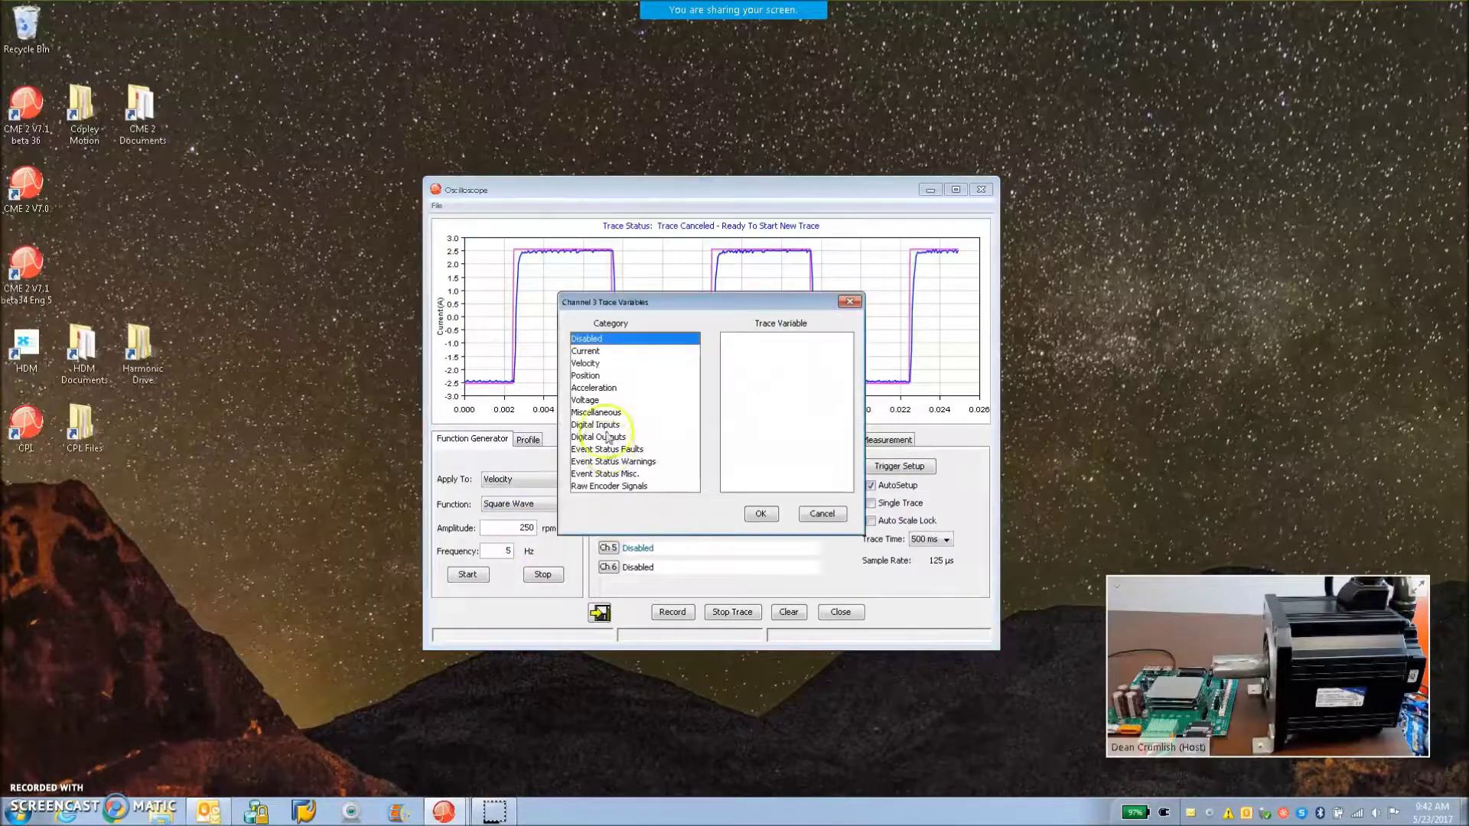
pyautogui.click(594, 363)
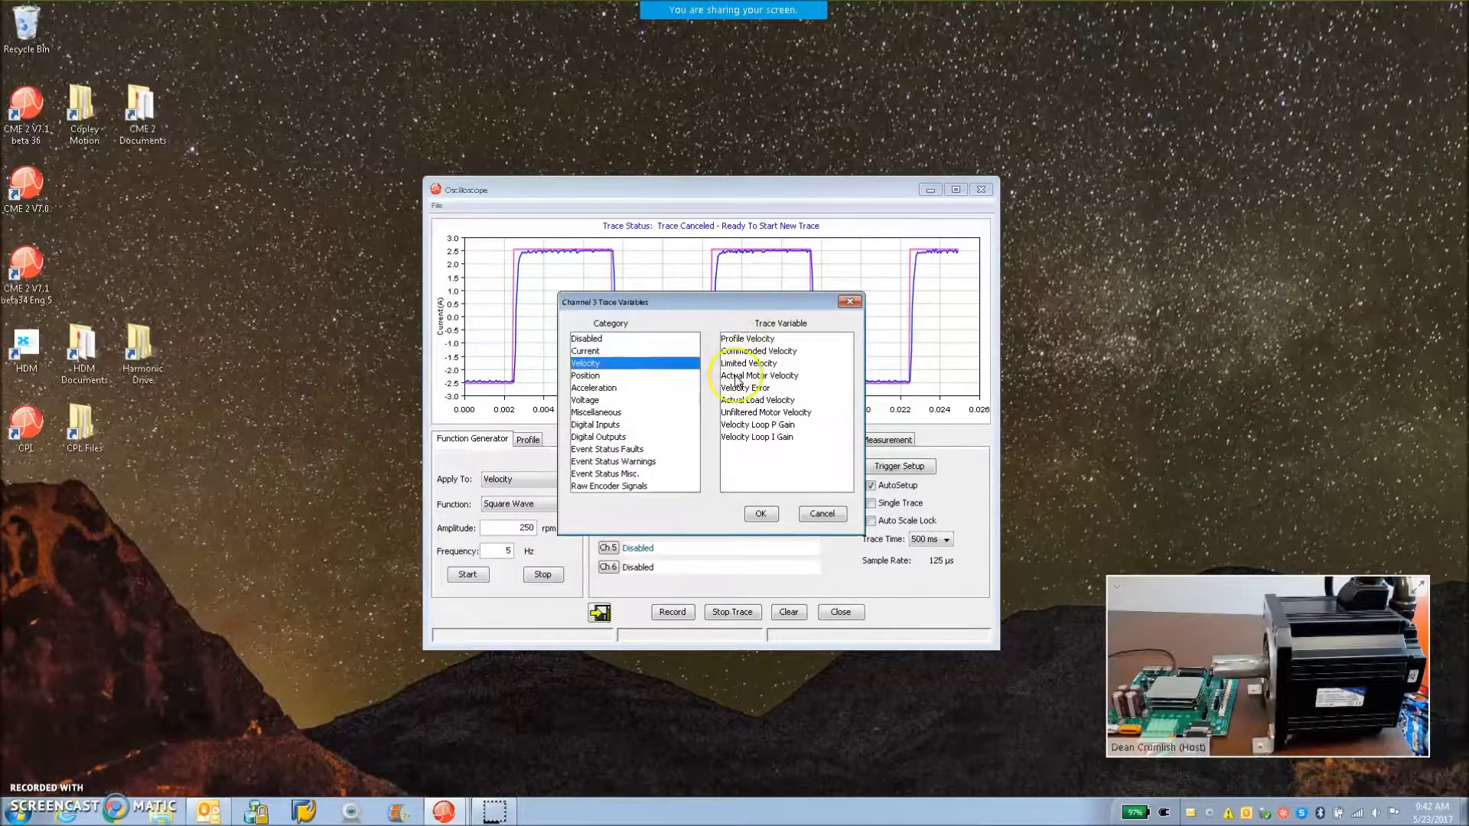
pyautogui.click(589, 351)
pyautogui.click(764, 338)
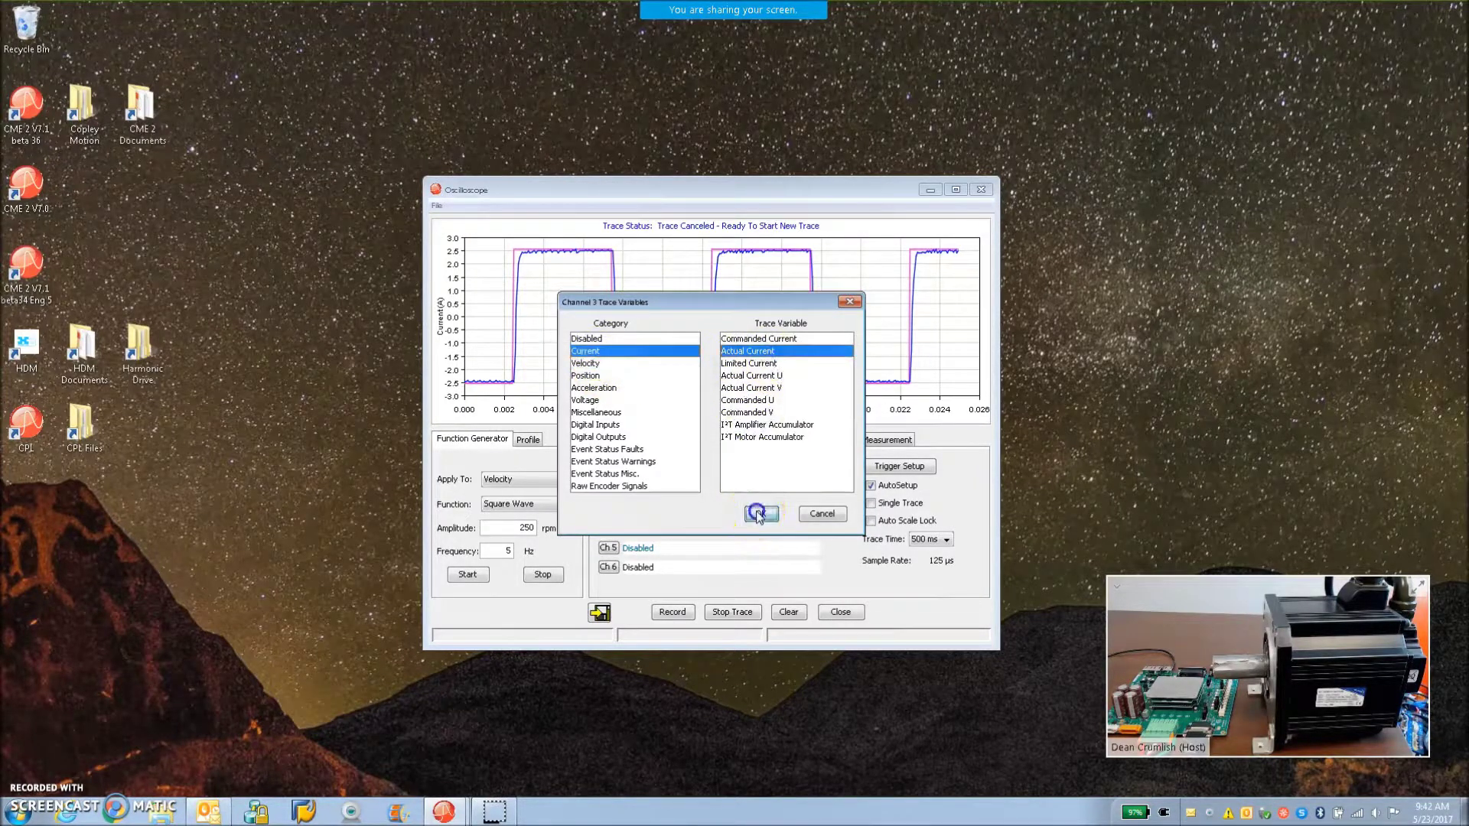
pyautogui.click(760, 513)
# Change the velocity accel limit to 400 rps².
pyautogui.click(827, 438)
pyautogui.click(840, 495)
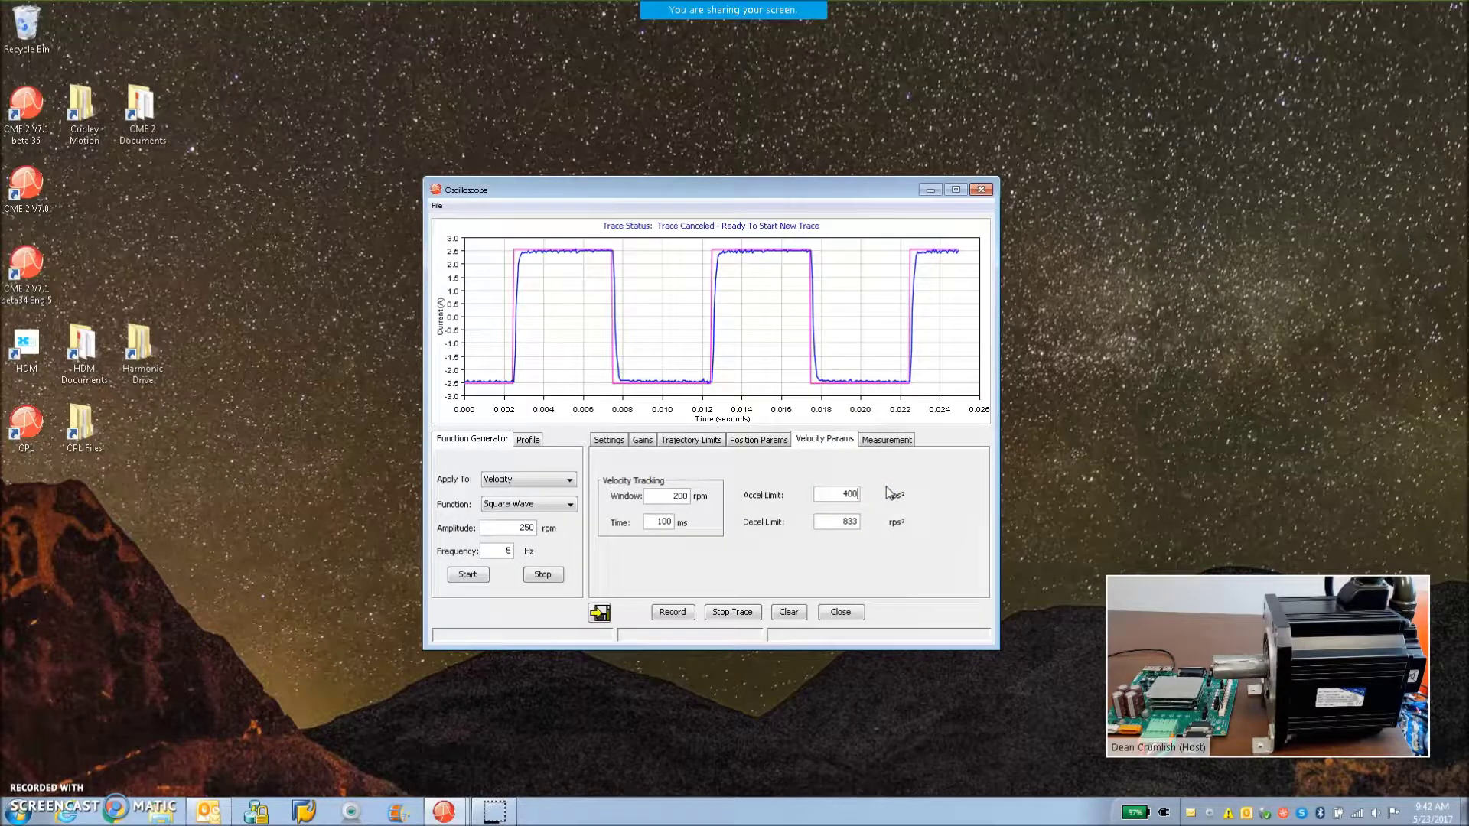
pyautogui.doubleClick(836, 521)
pyautogui.write('400')
pyautogui.click(609, 440)
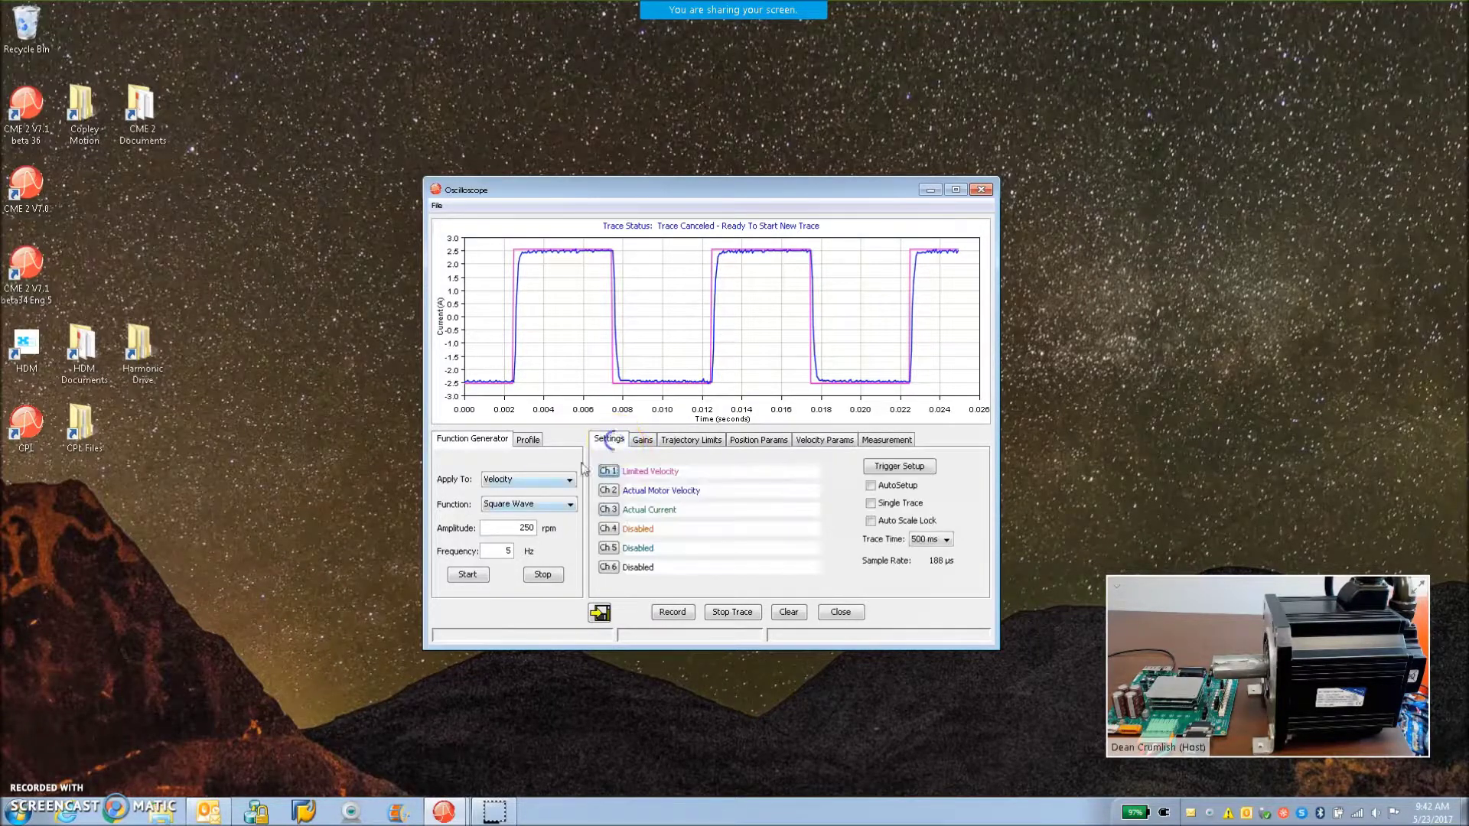
# Trace the velocity square wave, stop it, and view the loop gain values.
pyautogui.click(468, 574)
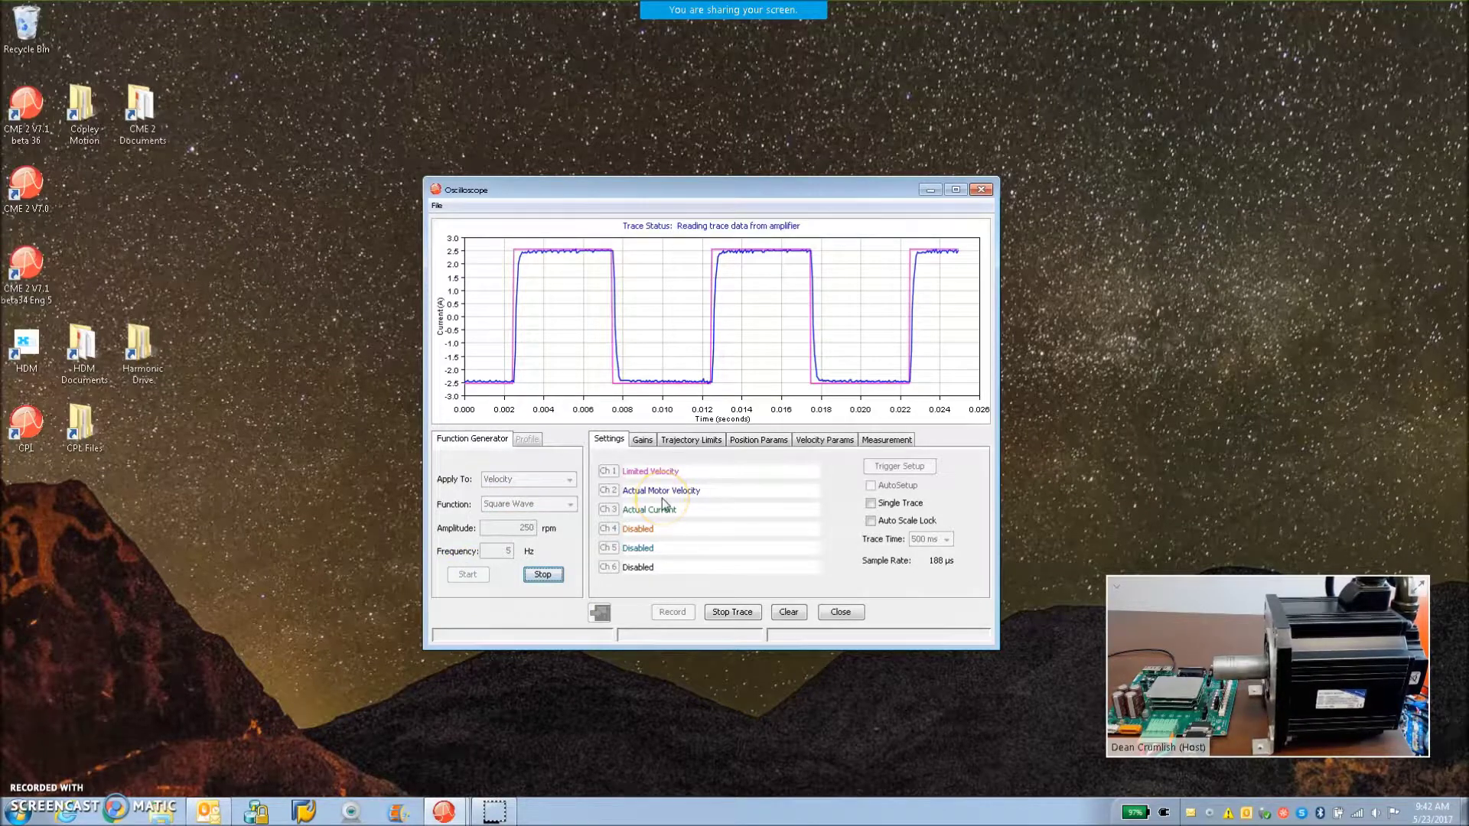
pyautogui.moveTo(1301, 695)
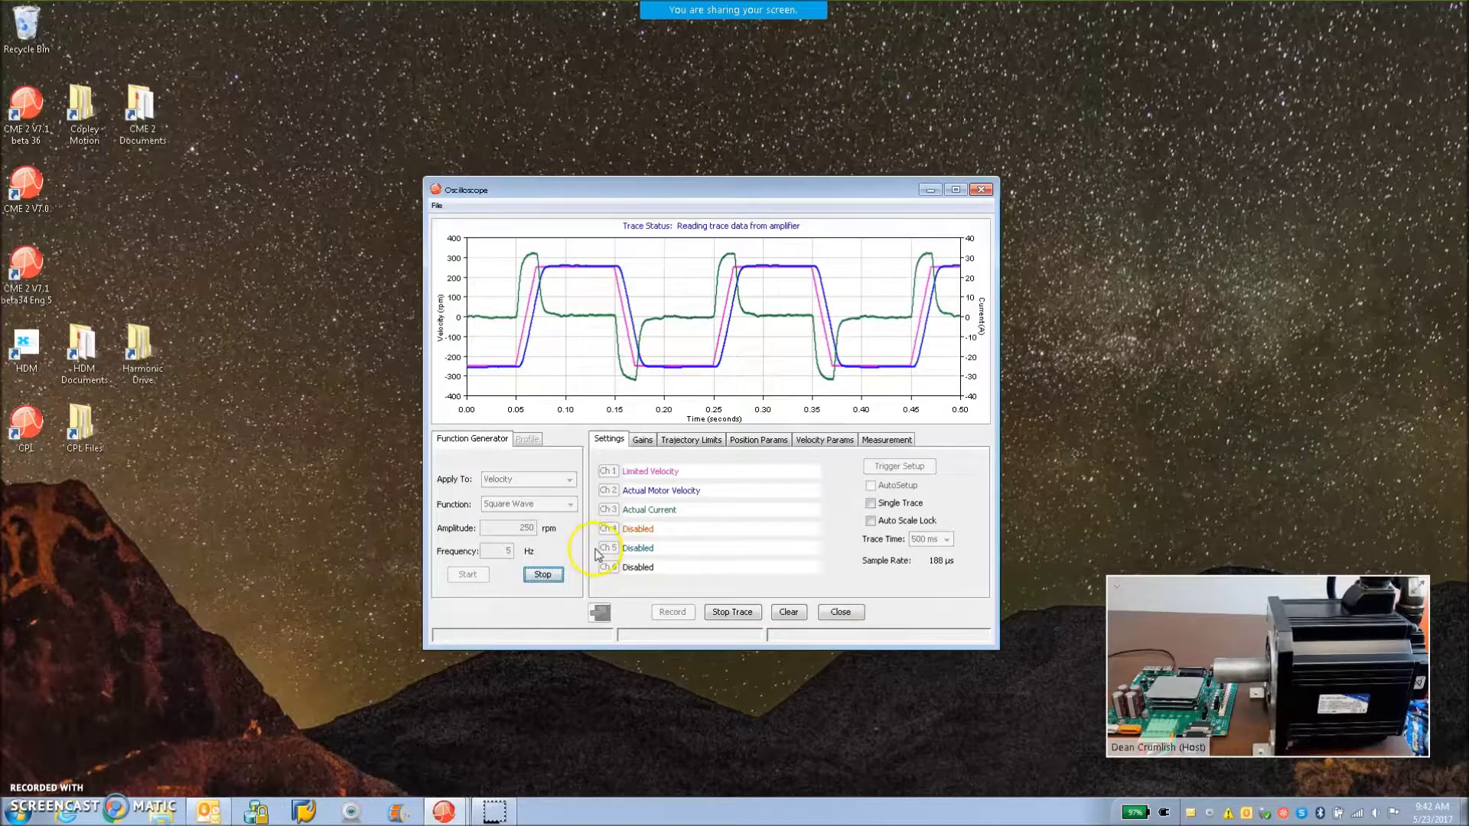
pyautogui.click(543, 574)
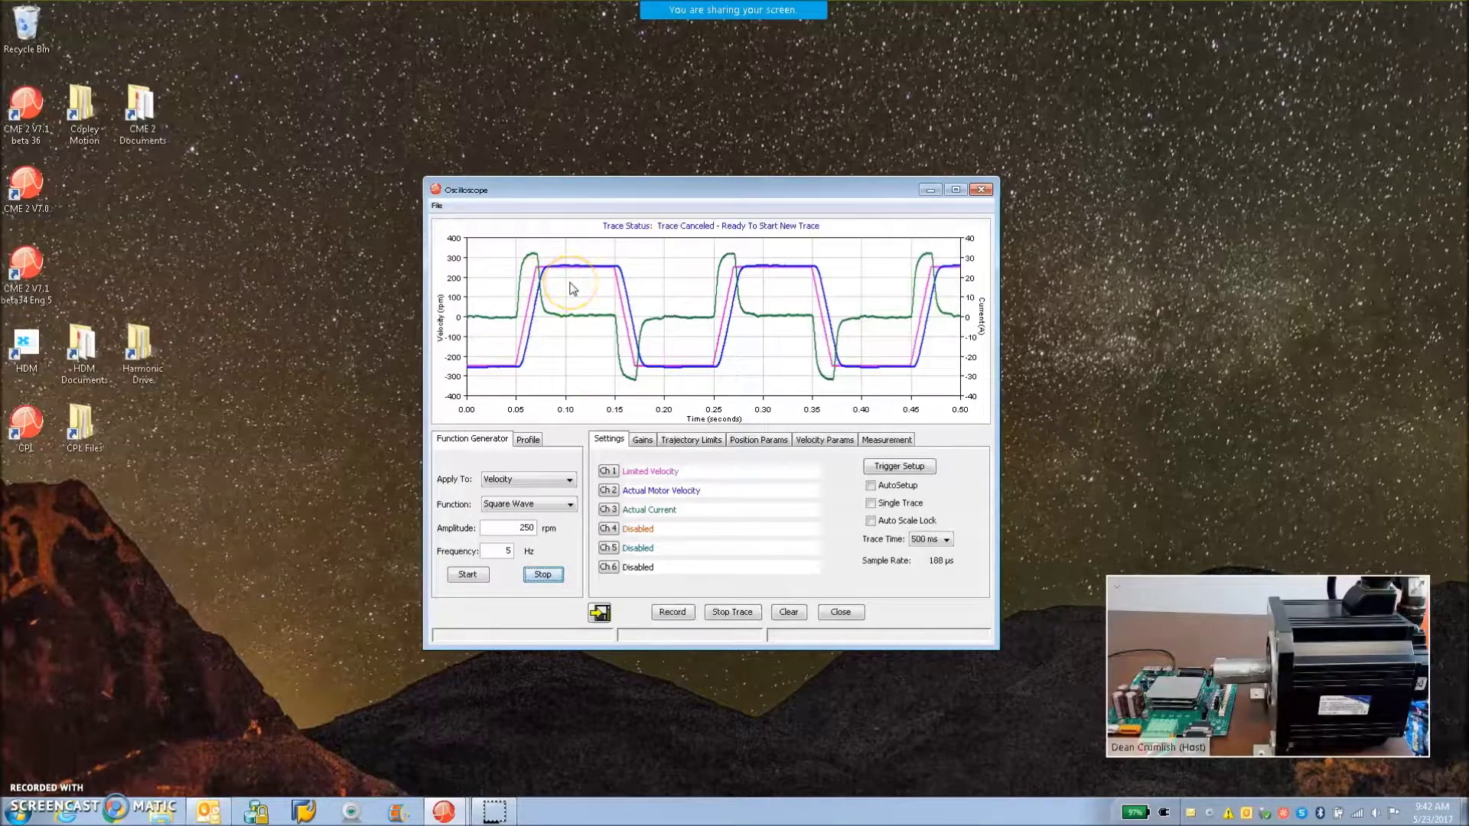
pyautogui.moveTo(585, 376)
pyautogui.mouseDown()
pyautogui.moveTo(635, 451)
pyautogui.moveTo(604, 370)
pyautogui.mouseUp()
pyautogui.click(642, 440)
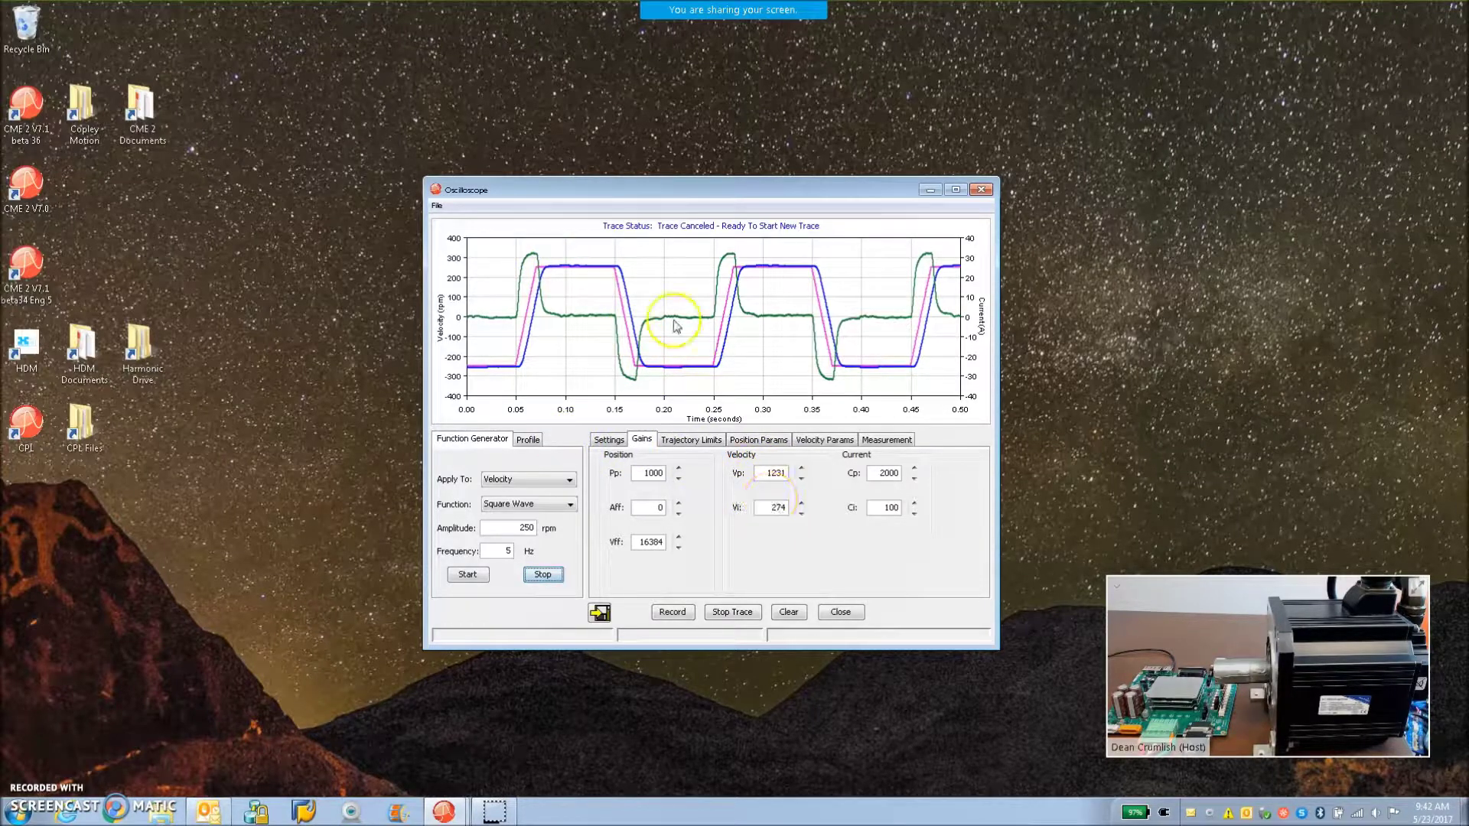
pyautogui.click(528, 441)
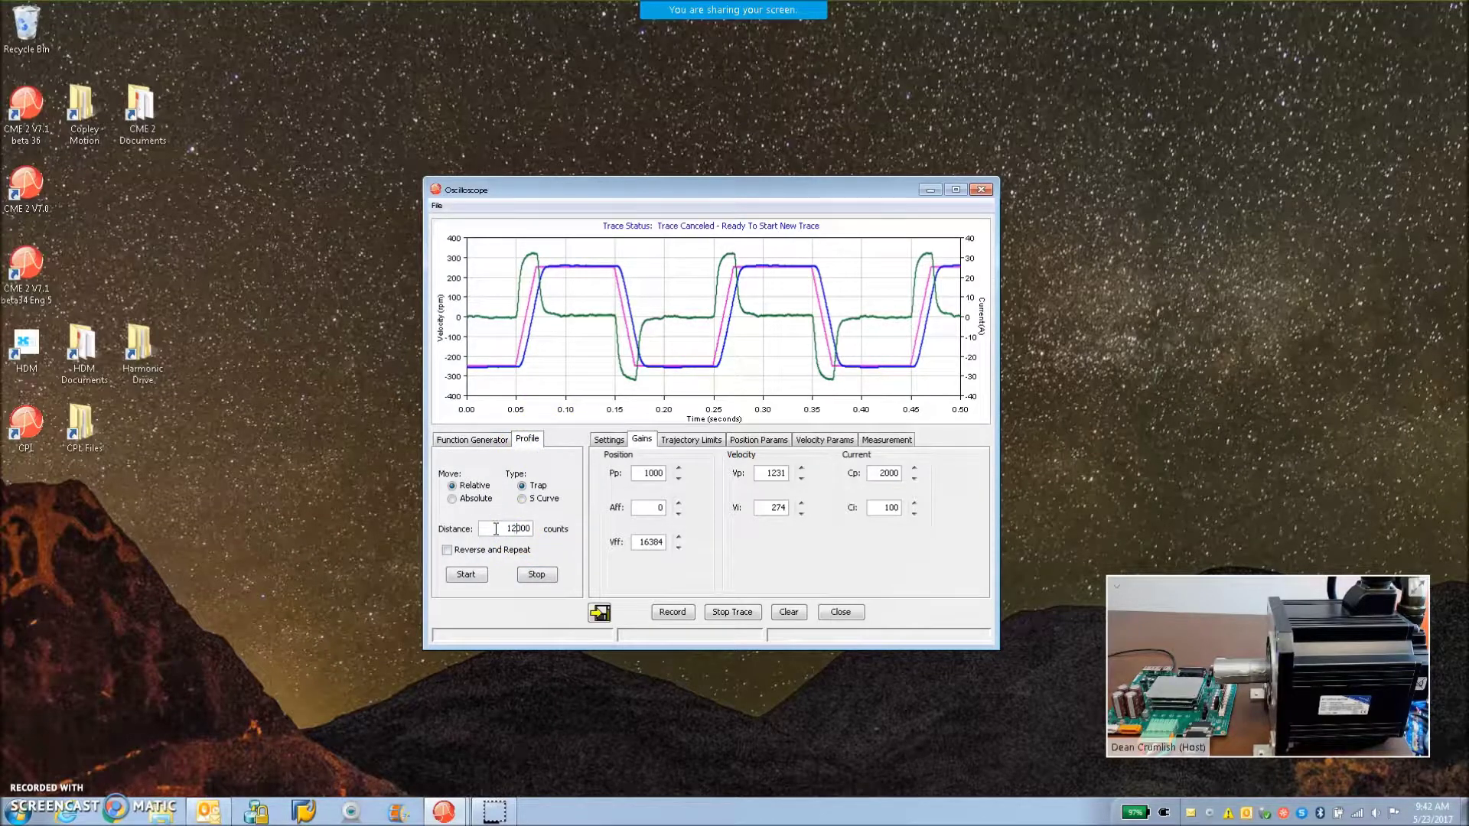
# Enable AutoSetup, trace a 3000-count profile move, and set Maximum Velocity to 250 rpm.
pyautogui.click(467, 575)
pyautogui.click(608, 441)
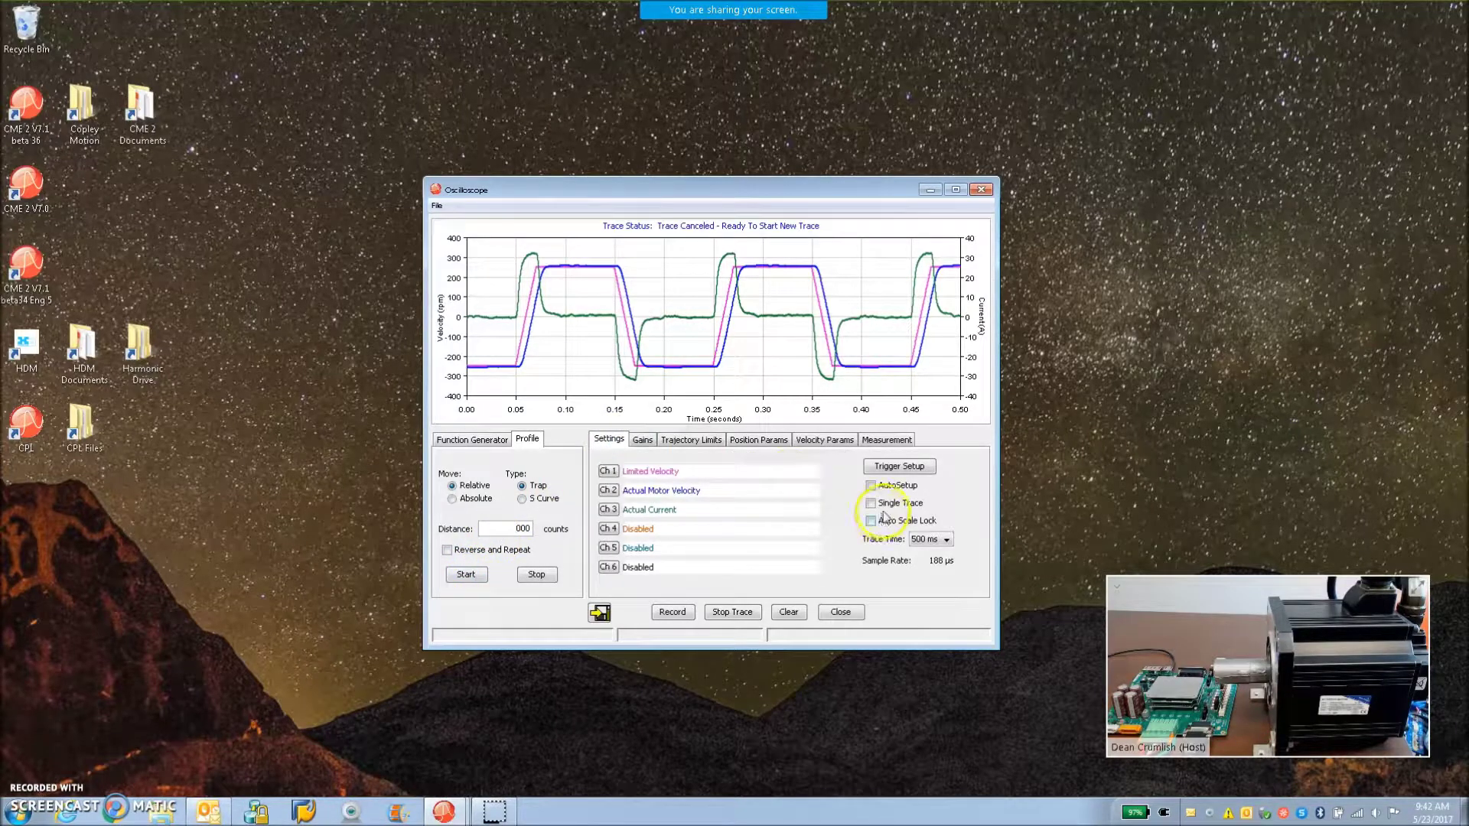
pyautogui.click(871, 485)
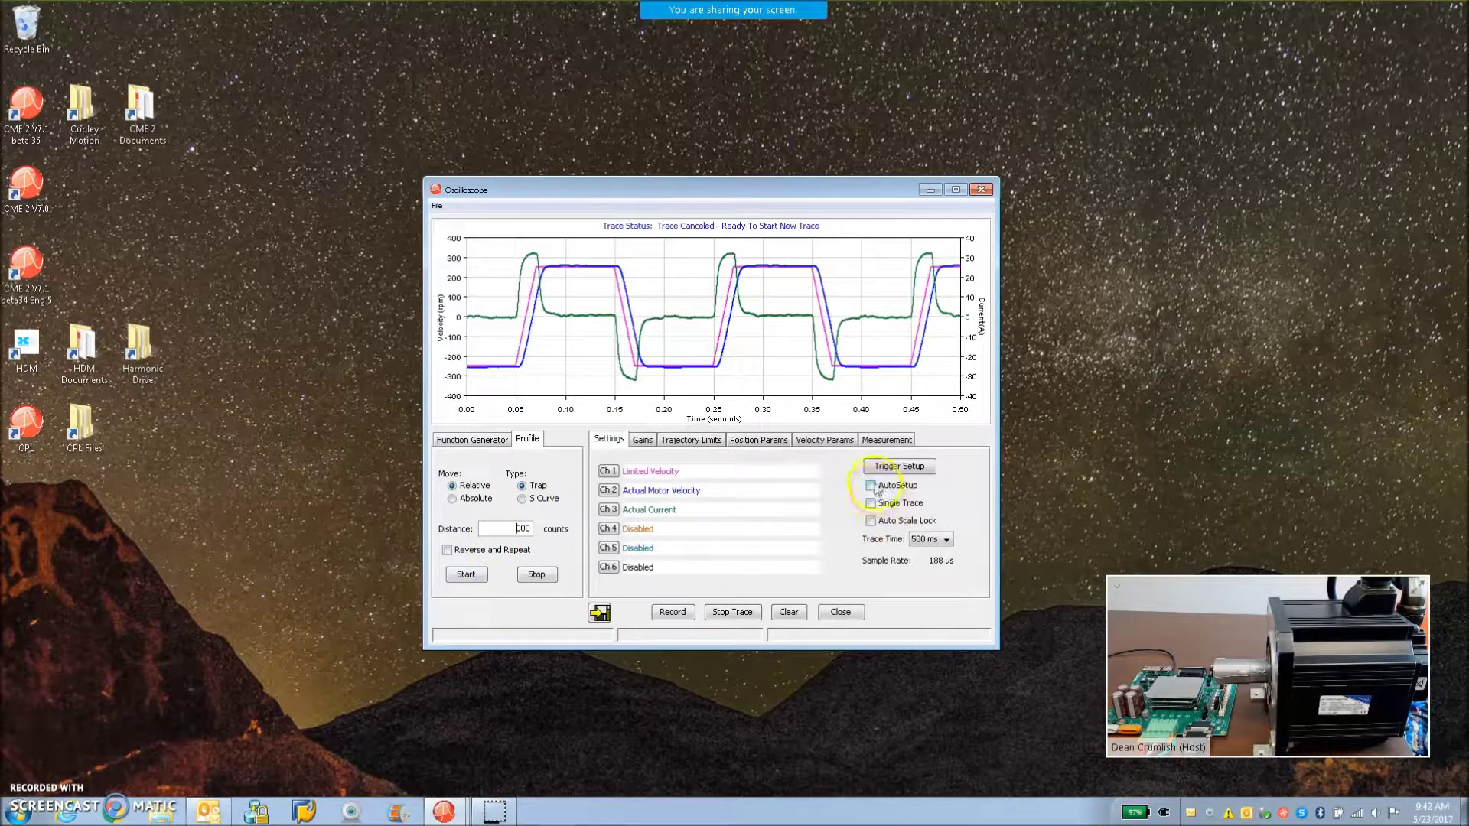
pyautogui.click(468, 575)
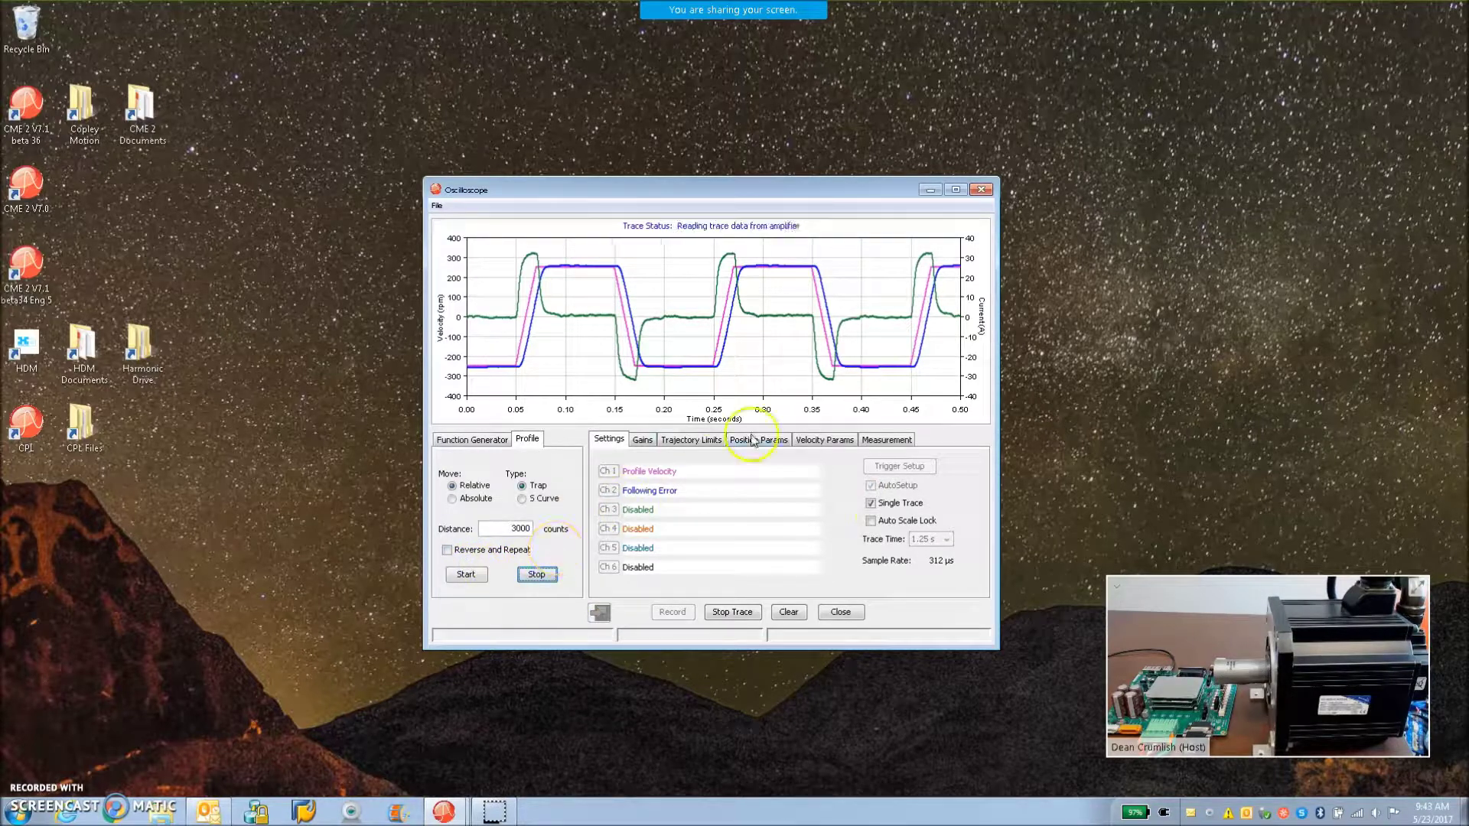
pyautogui.click(682, 444)
pyautogui.moveTo(859, 488); pyautogui.dragTo(916, 488)
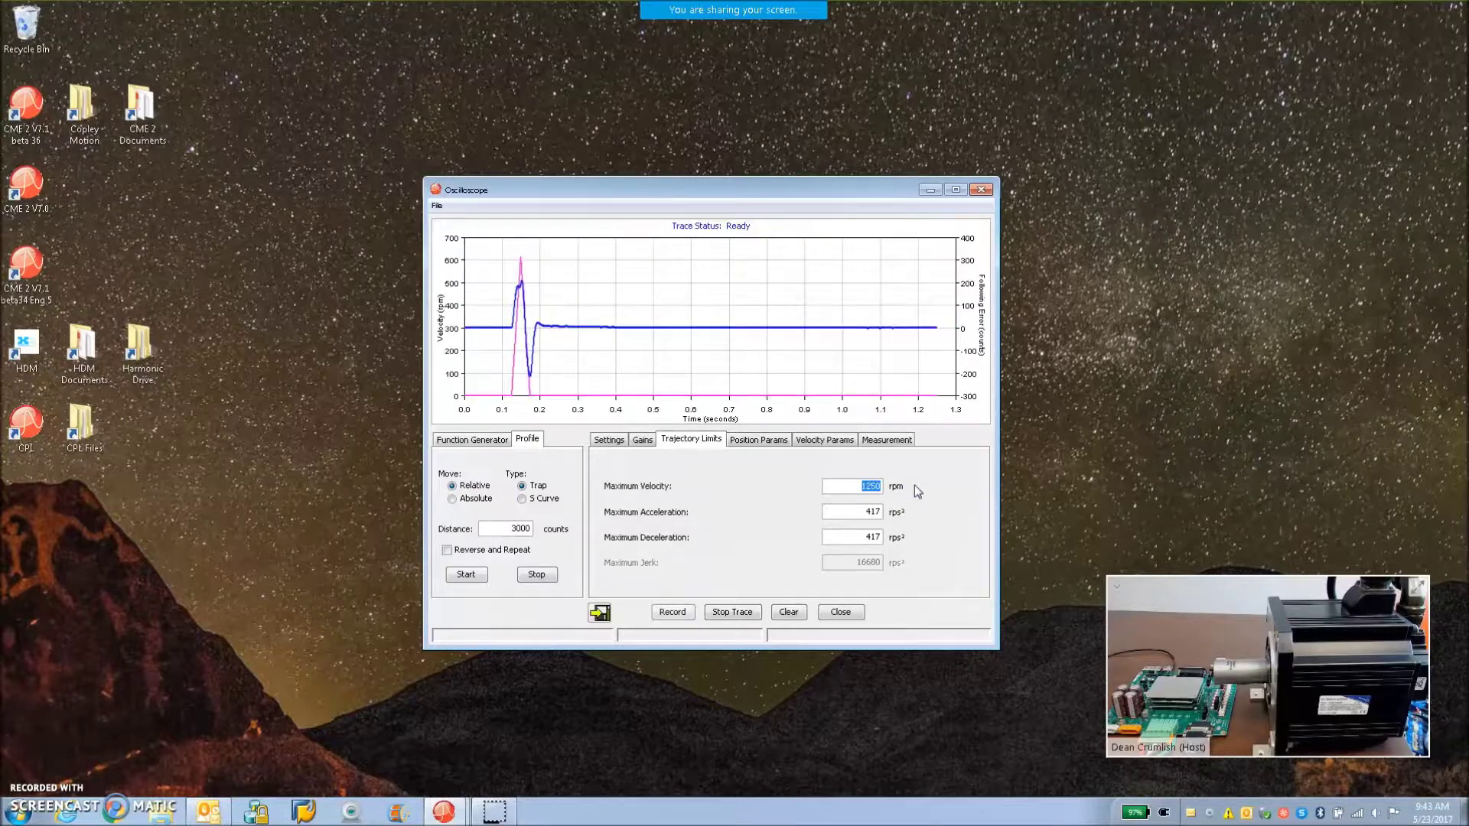
pyautogui.write('250')
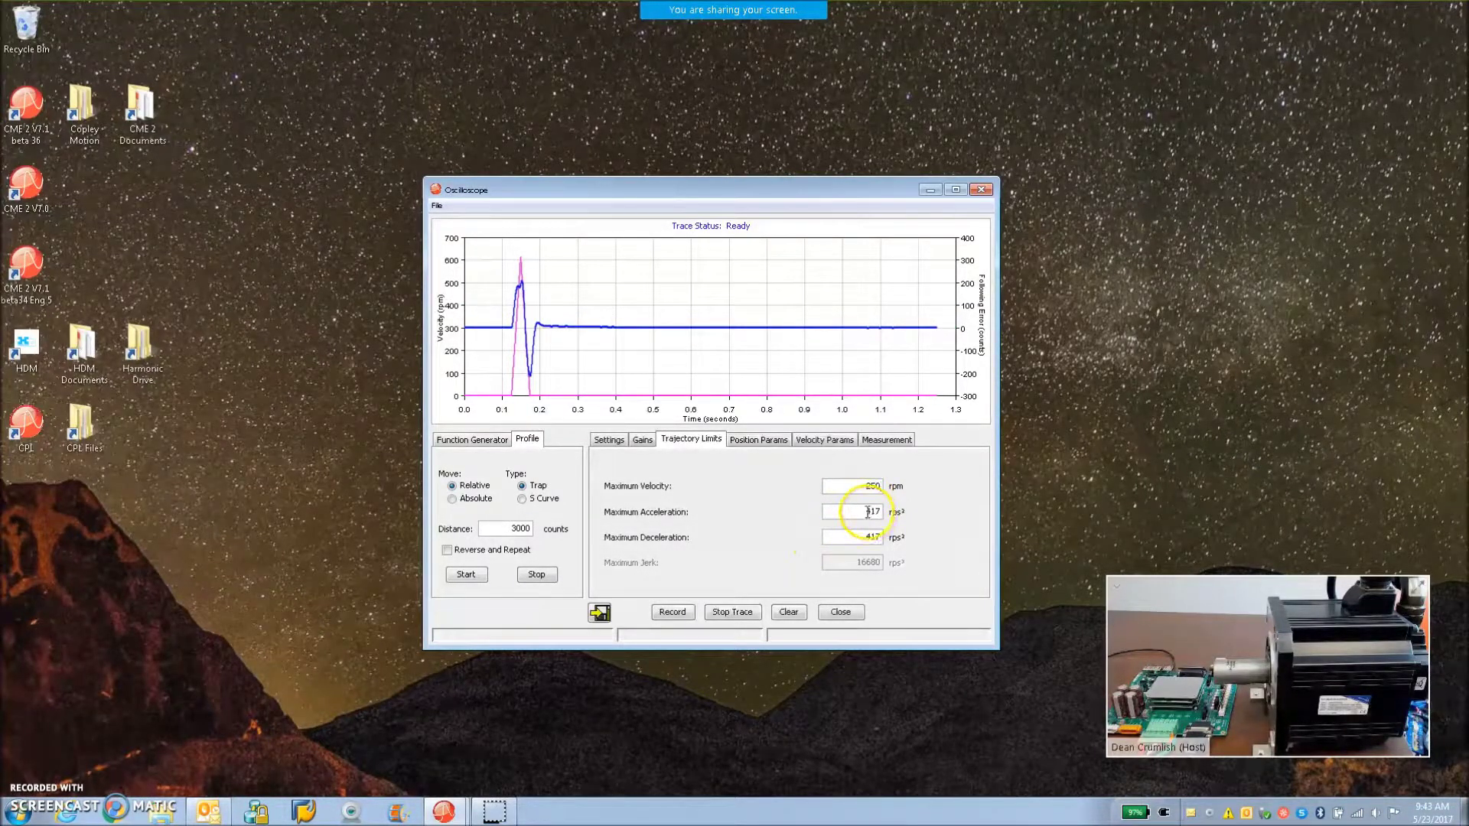
# Trace Actual Current on channel 3, leave channel 4 disabled, and set distance to 12000 counts.
pyautogui.click(608, 440)
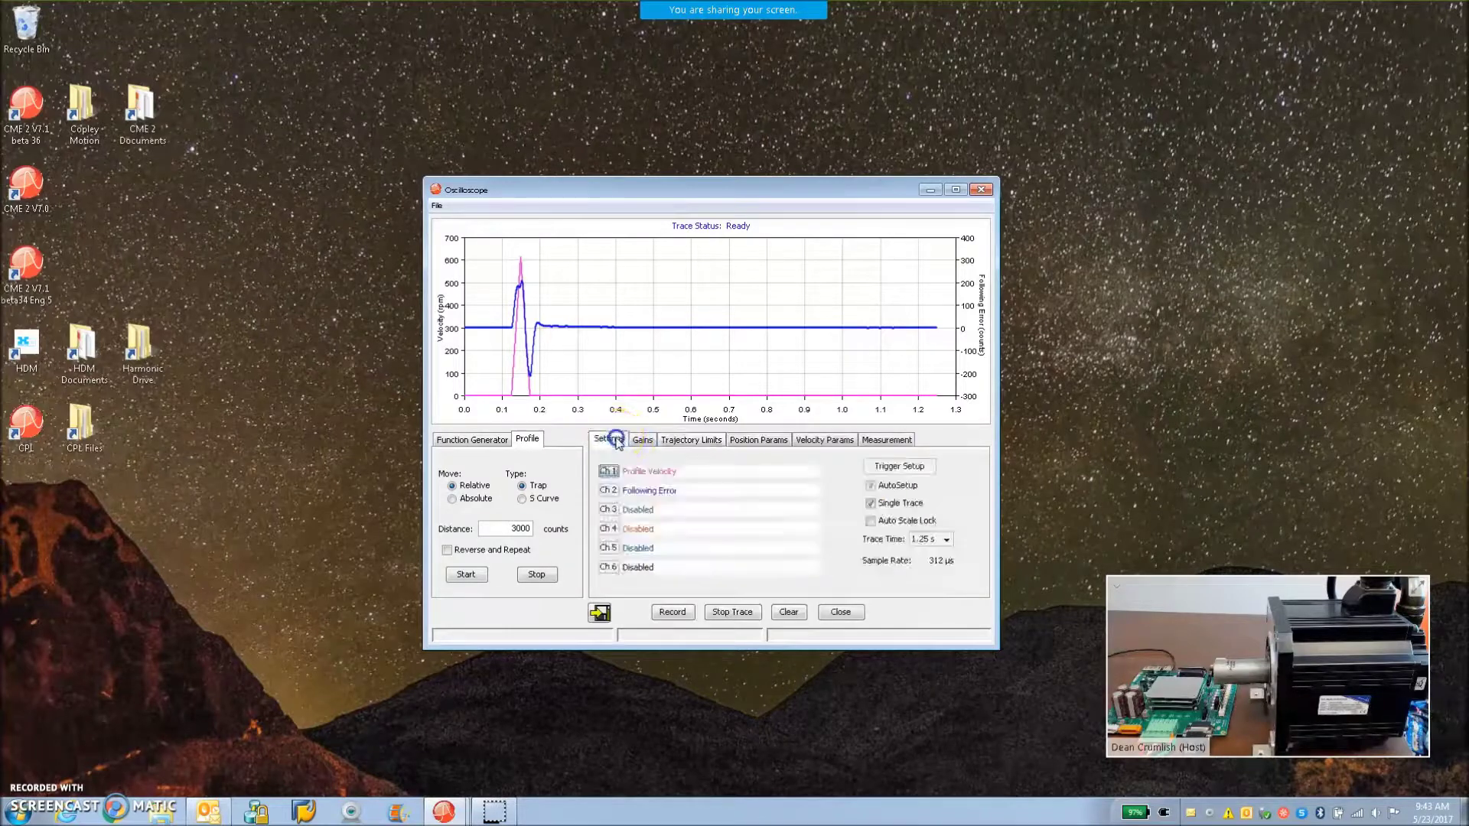
pyautogui.click(607, 511)
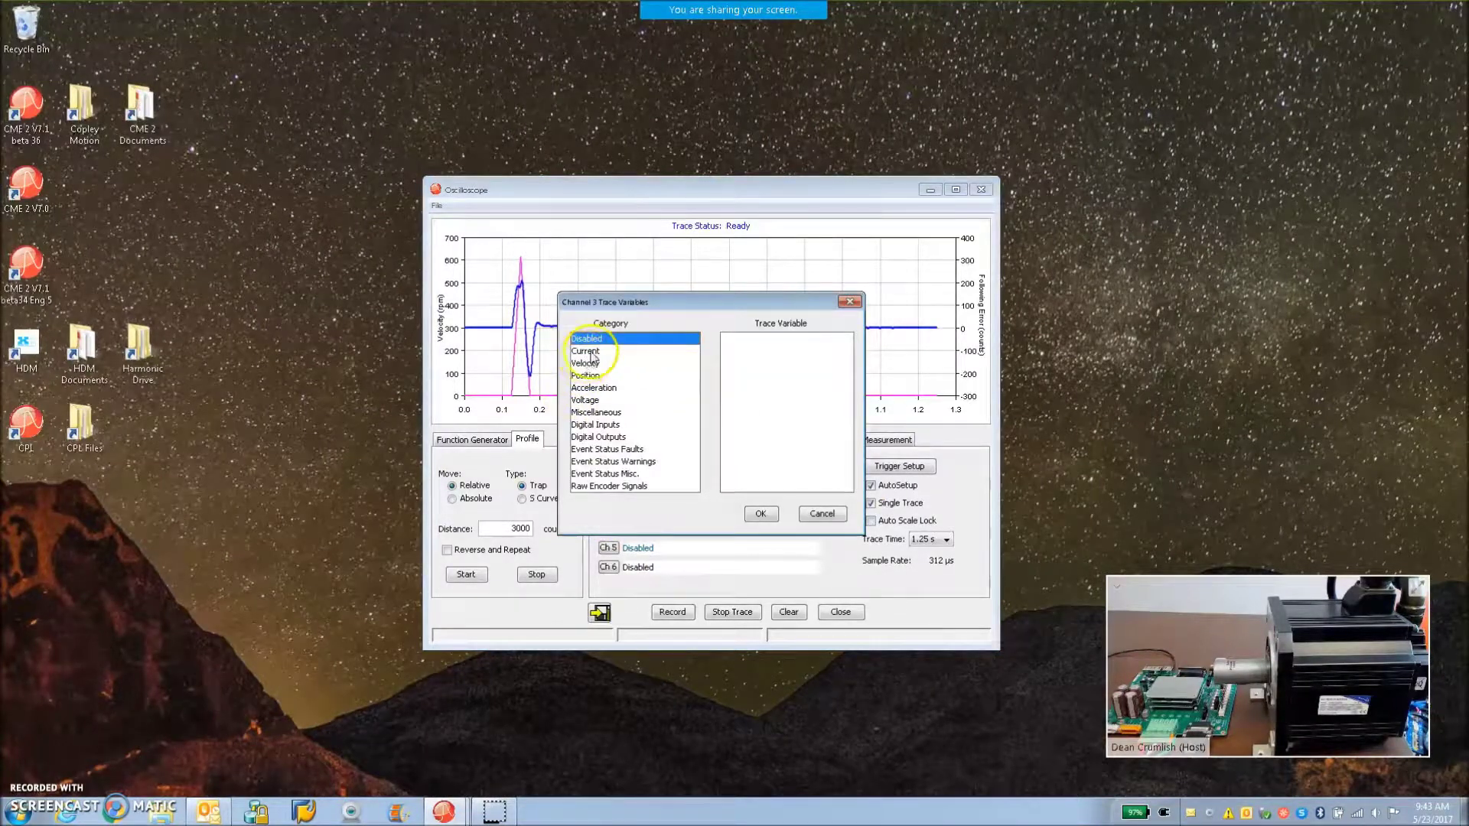
pyautogui.click(597, 351)
pyautogui.click(752, 351)
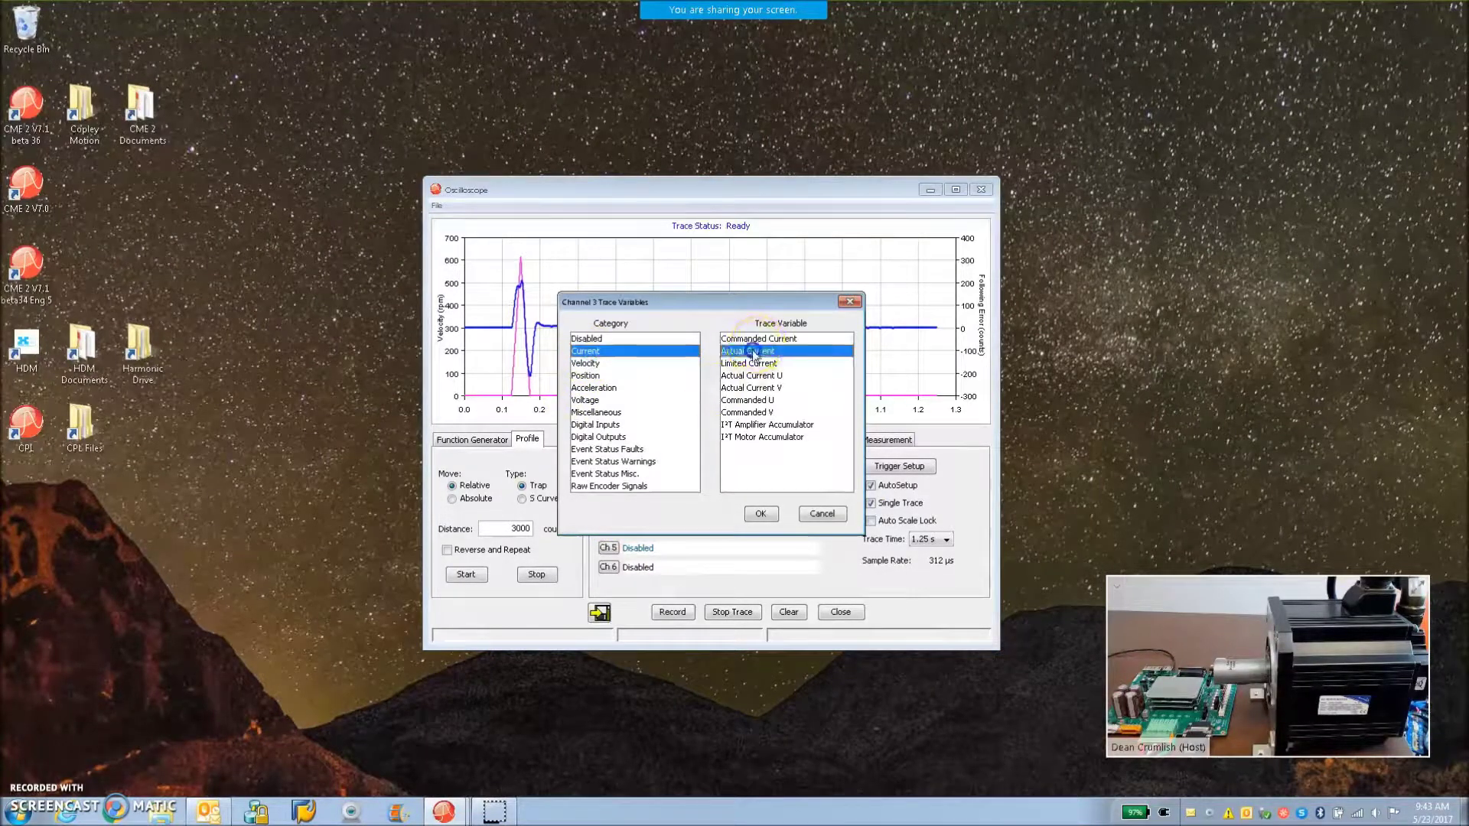
pyautogui.click(760, 514)
pyautogui.click(608, 528)
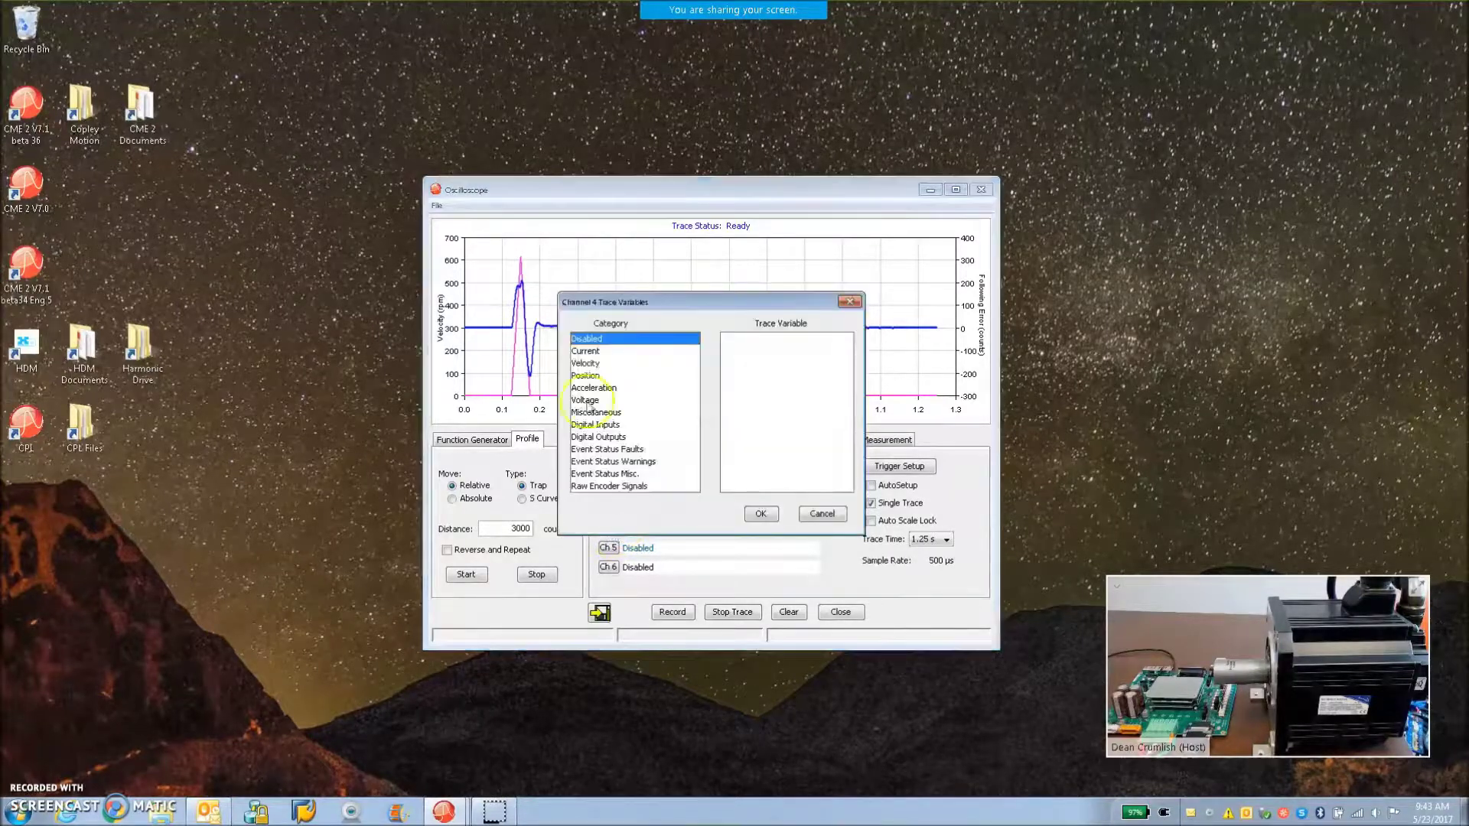
pyautogui.click(761, 514)
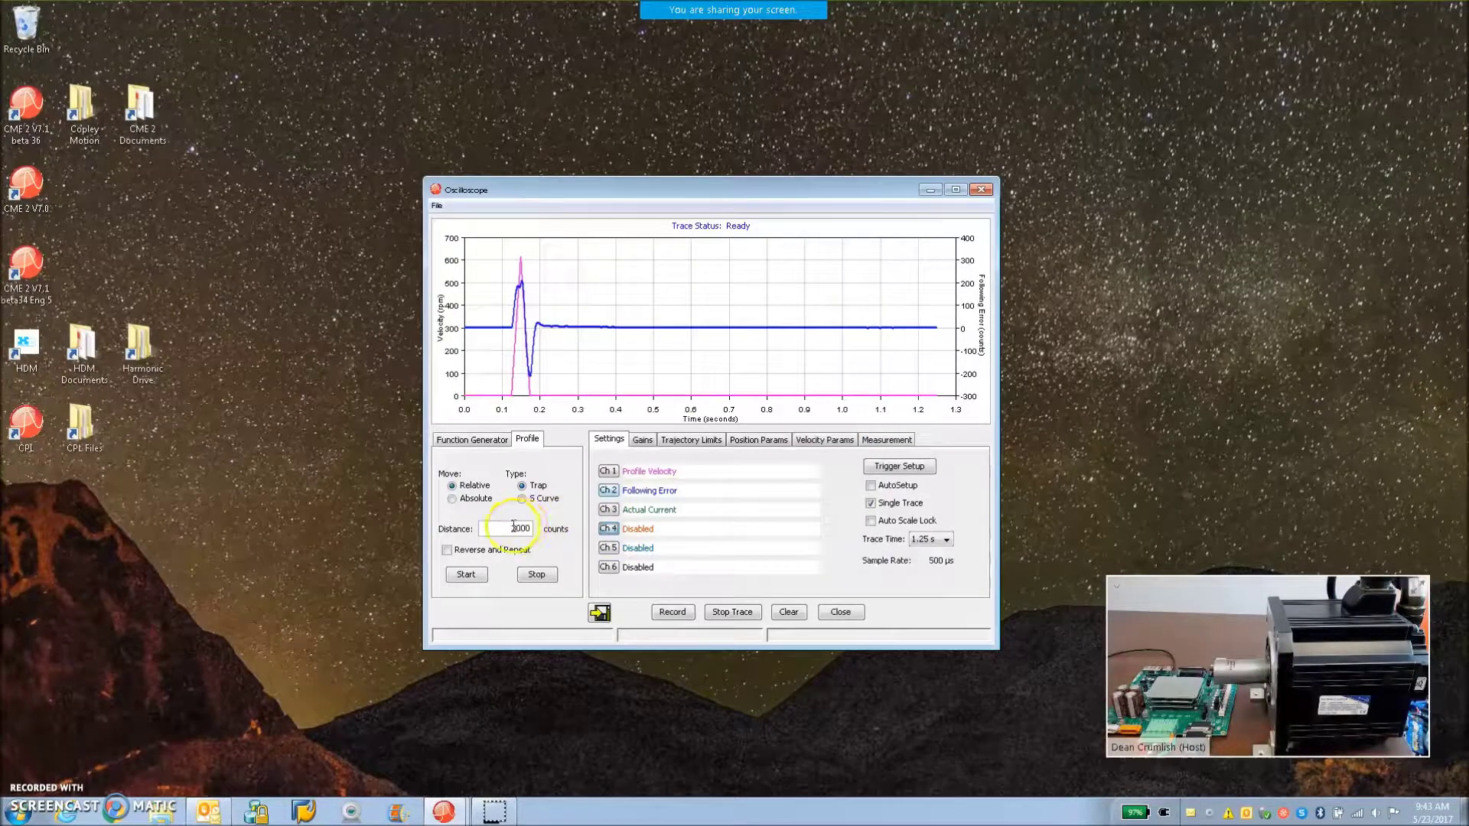
pyautogui.moveTo(509, 528); pyautogui.dragTo(559, 526)
pyautogui.moveTo(665, 189); pyautogui.dragTo(841, 145)
# Open the Control Panel, run the 12000-count move, and zoom in on its start.
pyautogui.click(496, 284)
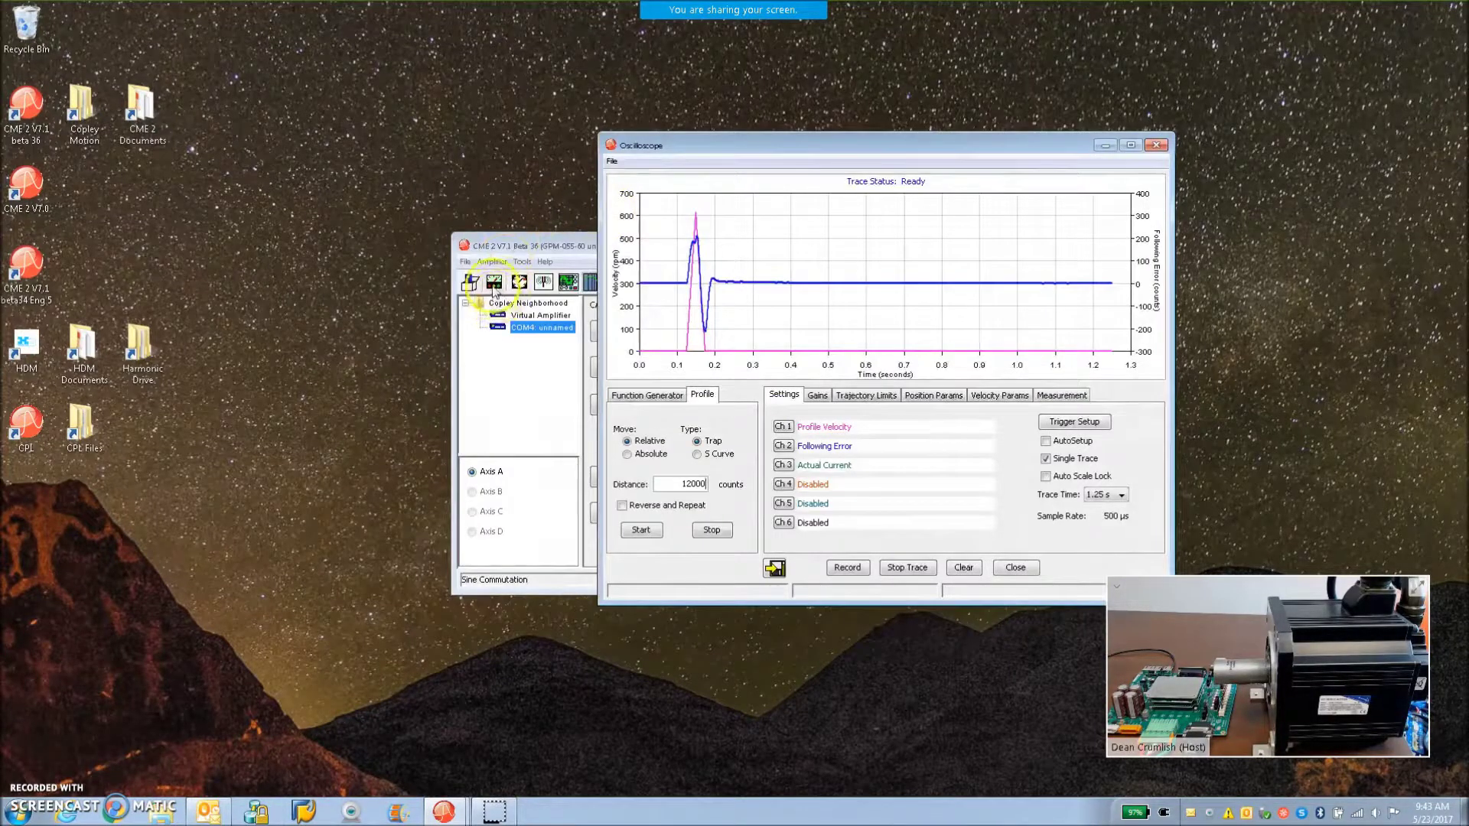
pyautogui.moveTo(656, 252); pyautogui.dragTo(283, 231)
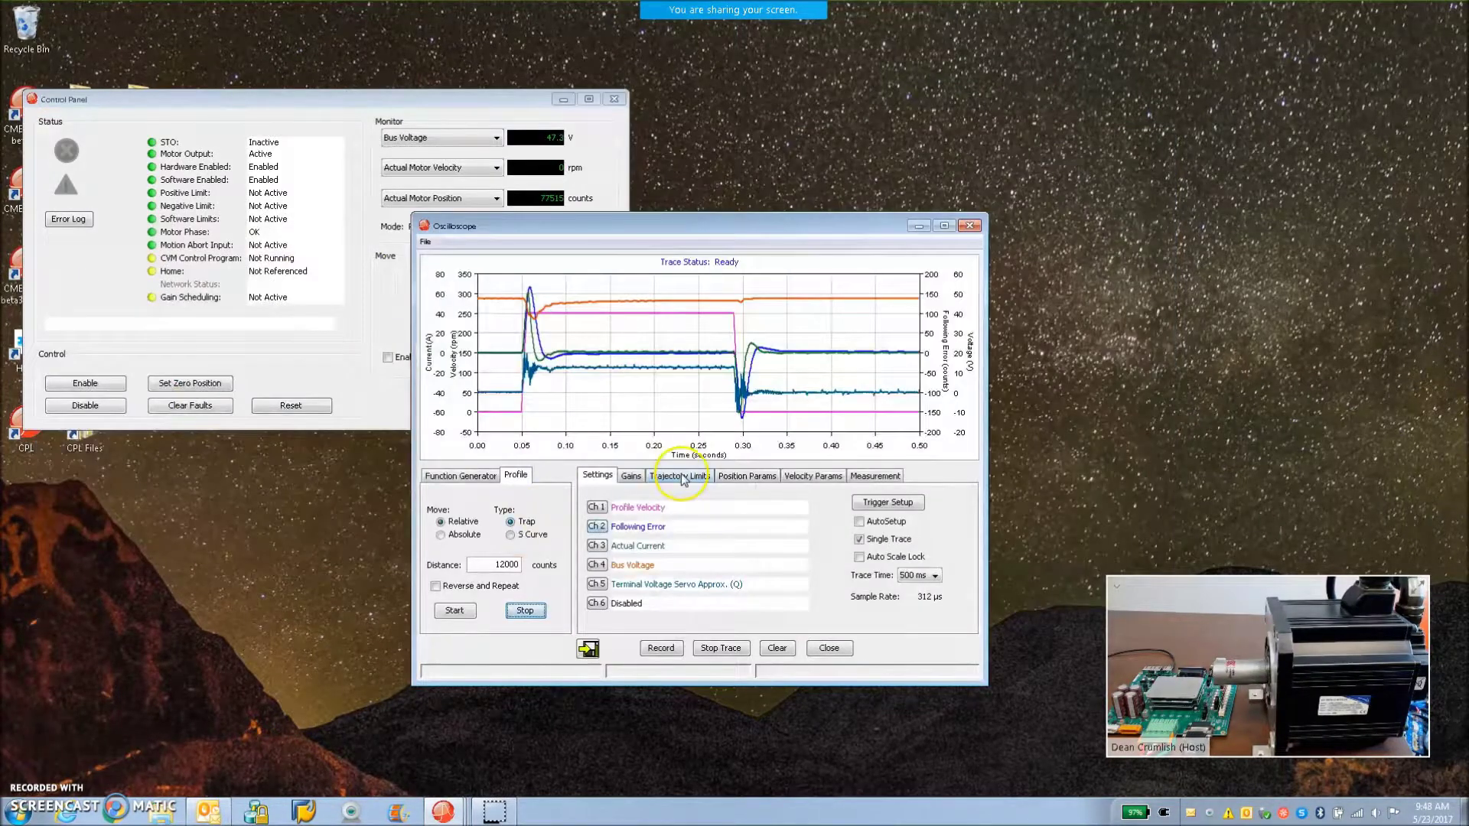
pyautogui.click(459, 612)
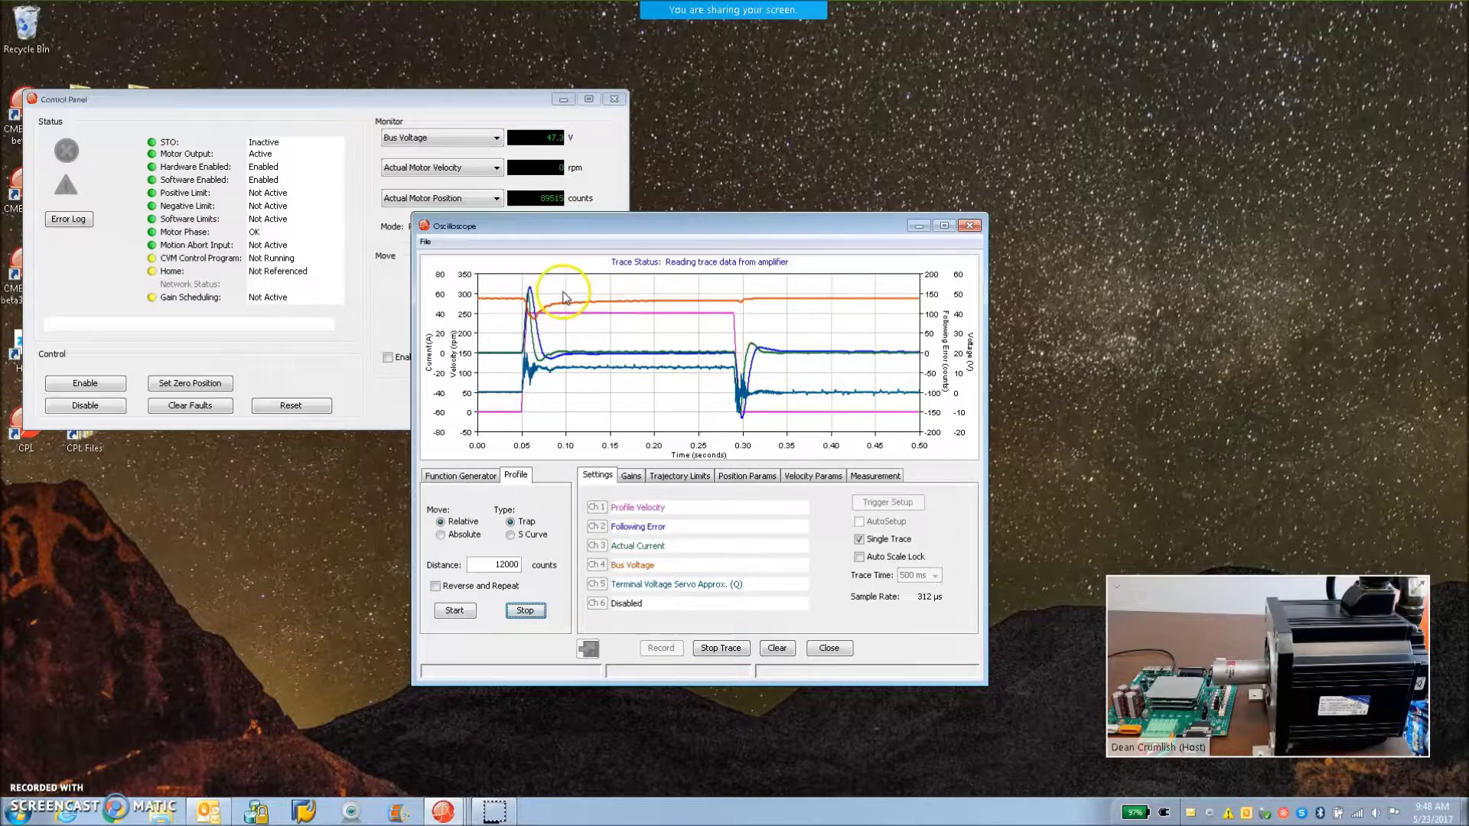
pyautogui.moveTo(505, 282)
pyautogui.mouseDown()
pyautogui.moveTo(558, 458)
pyautogui.moveTo(580, 410)
pyautogui.moveTo(586, 425)
pyautogui.mouseUp()
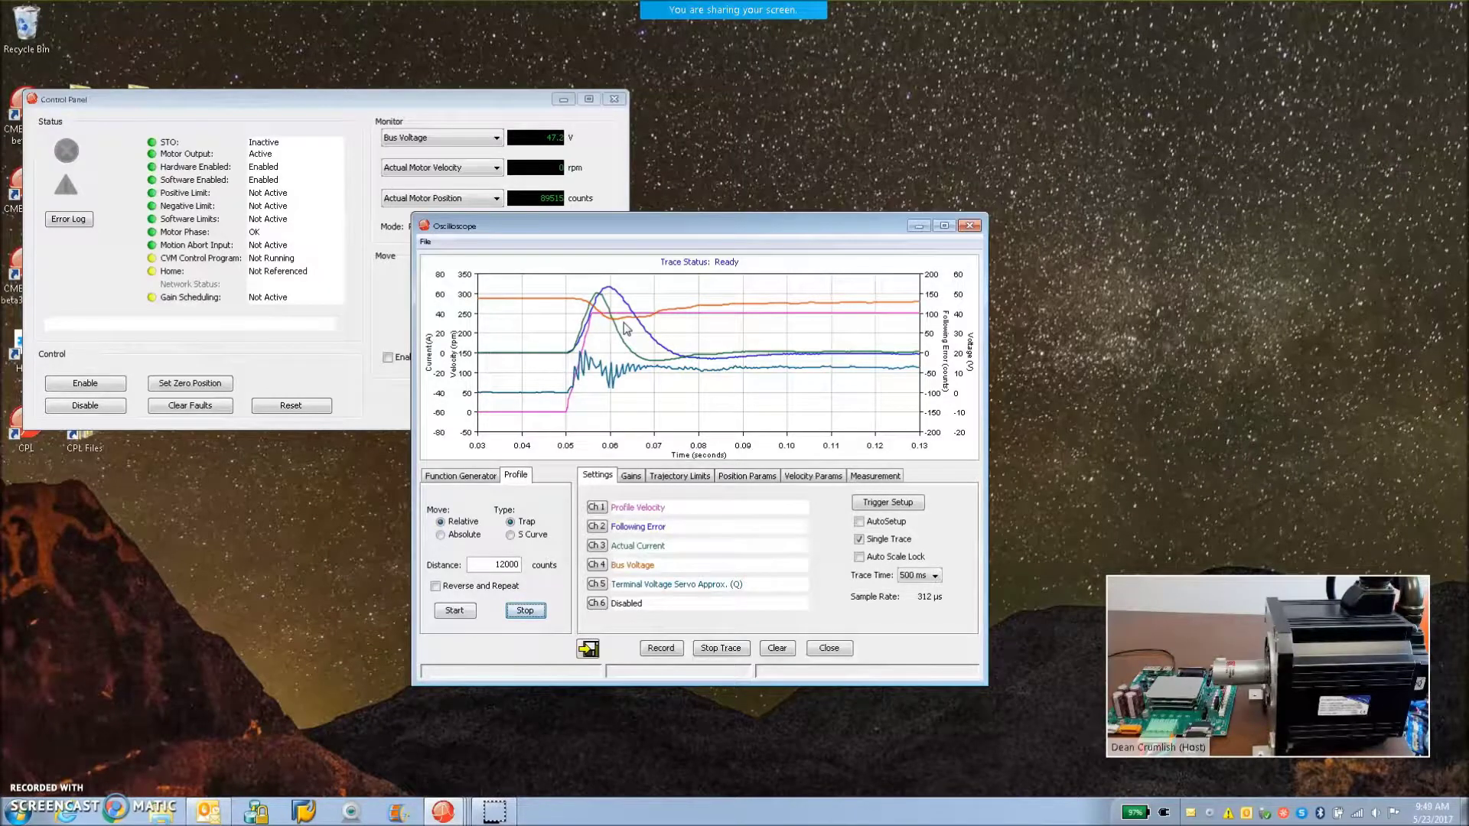
# Magnify the second move's start, then restore the full 0–0.5 s trace view.
pyautogui.doubleClick(759, 358)
pyautogui.moveTo(708, 271); pyautogui.dragTo(822, 329)
pyautogui.click(638, 392)
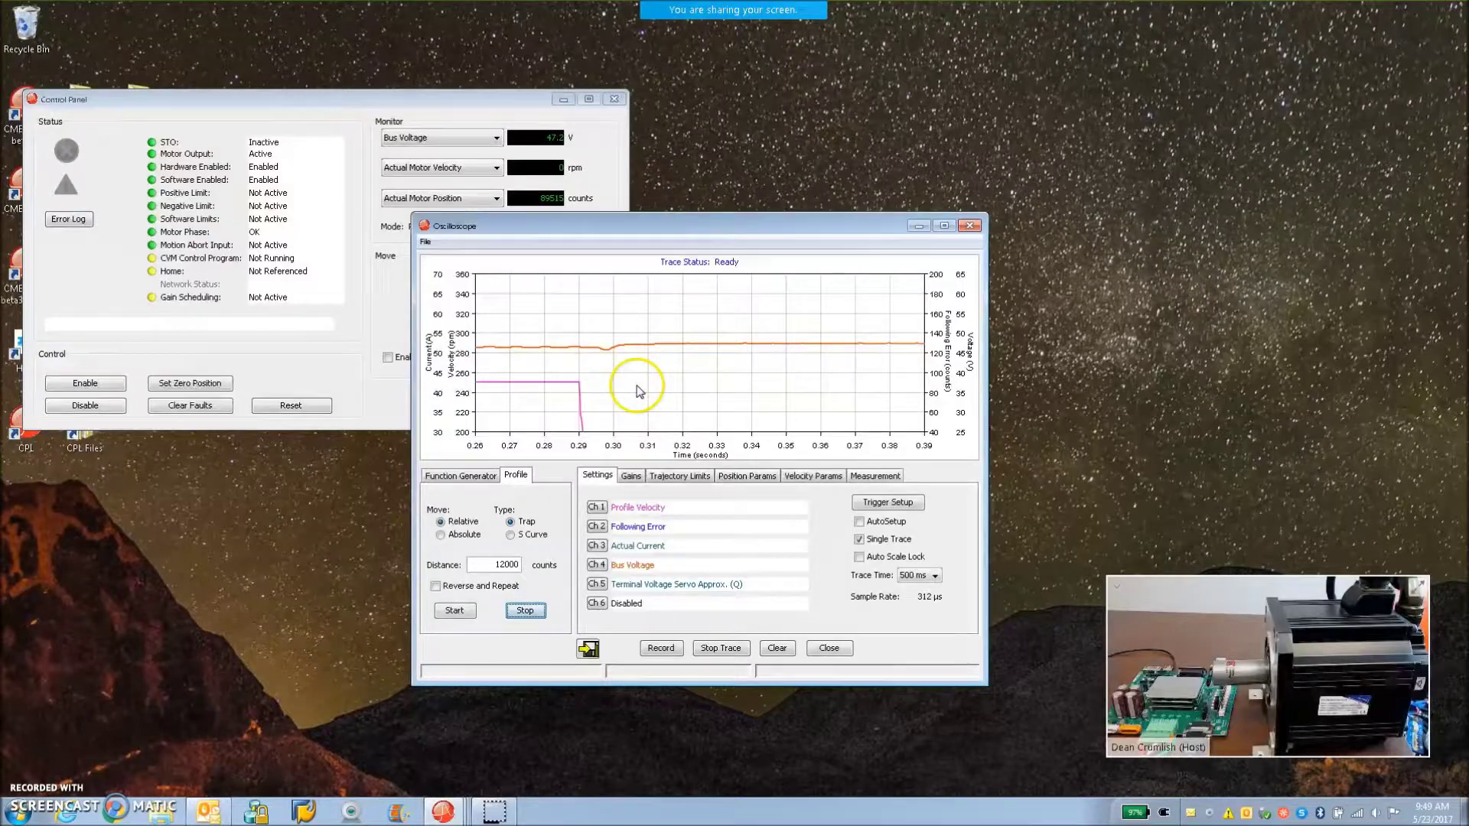
pyautogui.doubleClick(638, 390)
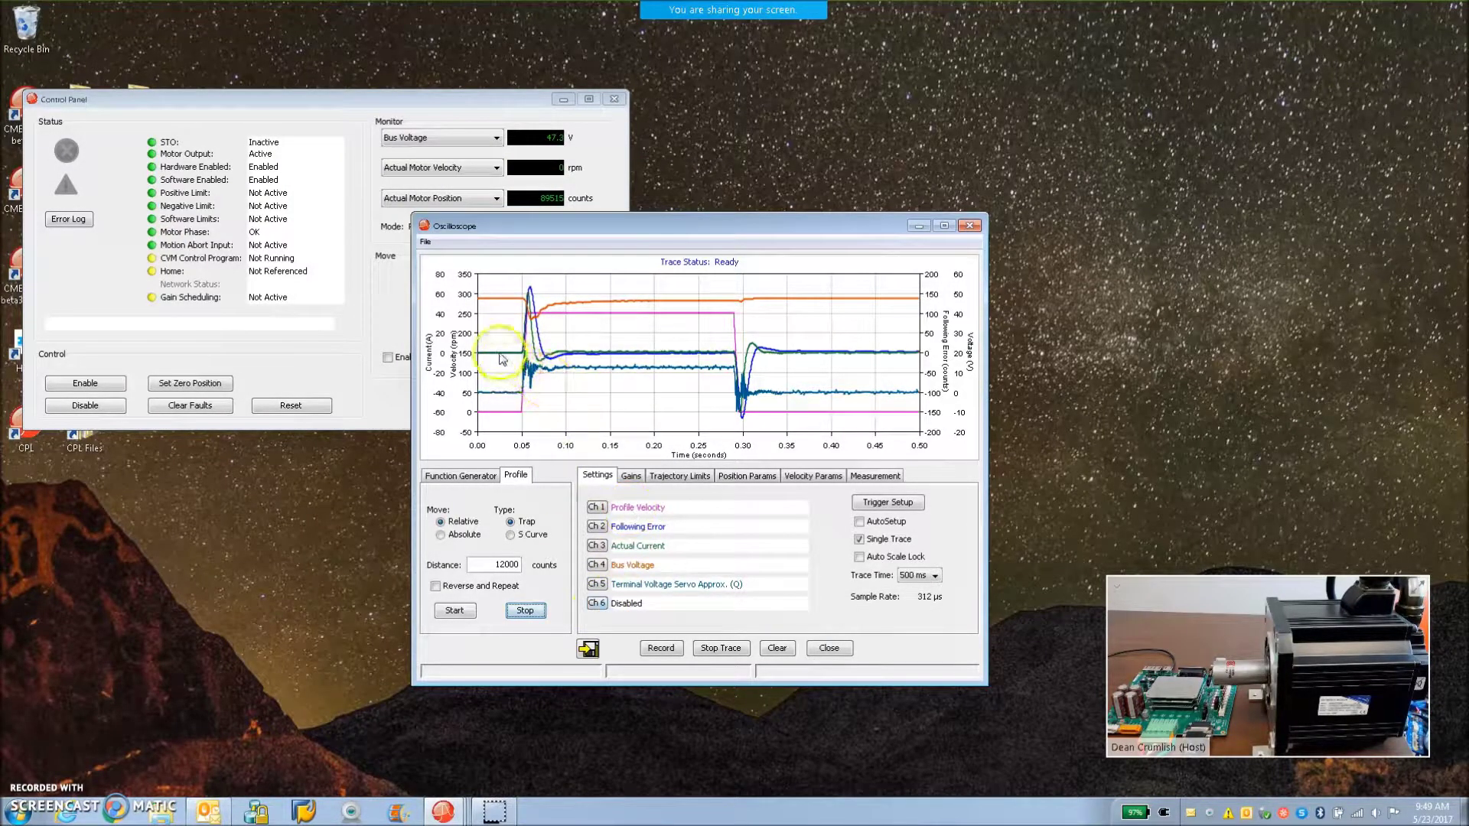
pyautogui.moveTo(512, 352); pyautogui.dragTo(659, 408)
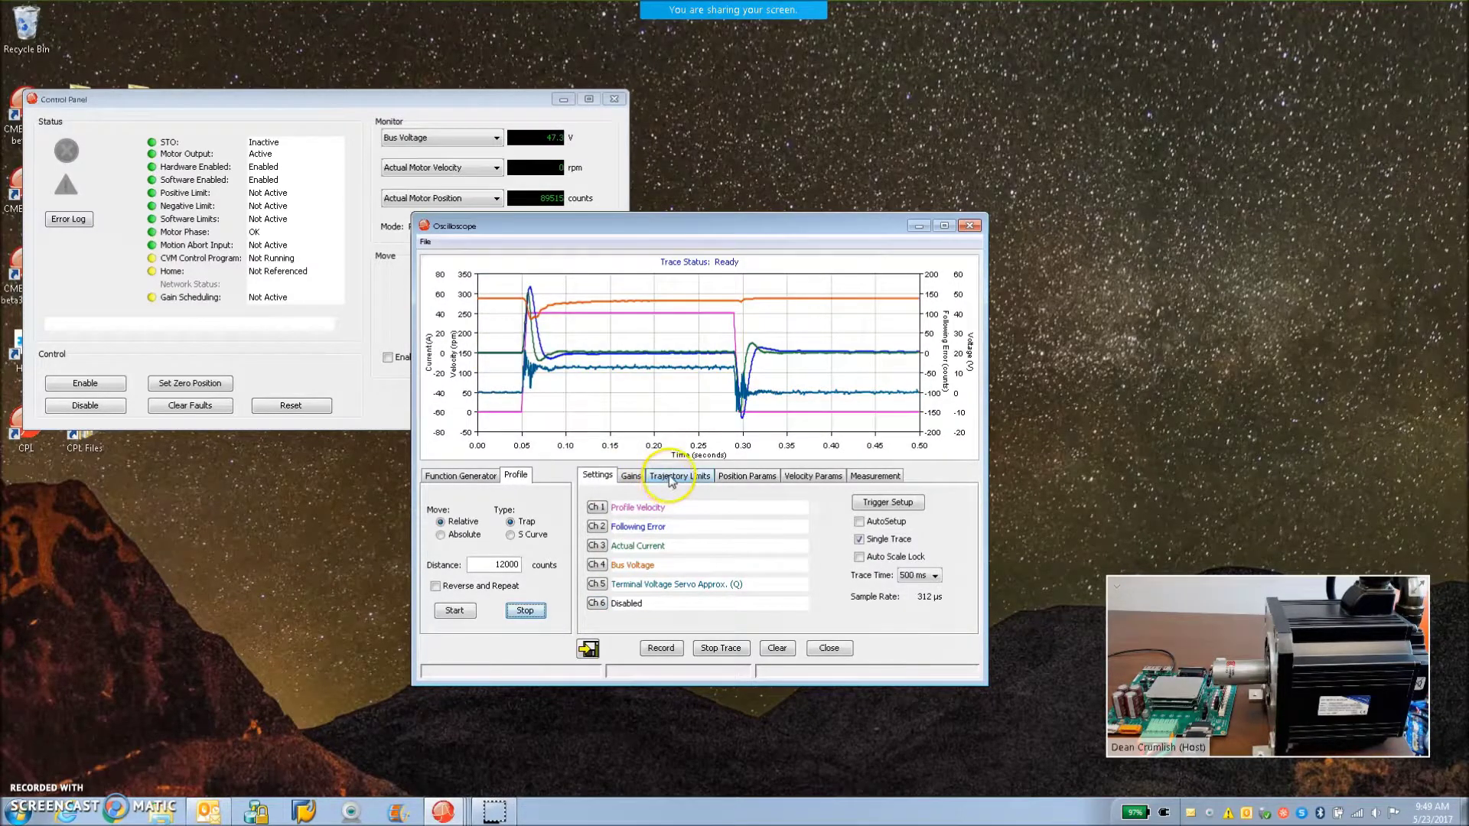
# Raise Maximum Velocity to 500 rpm and run the faster 12000-count move.
pyautogui.click(668, 476)
pyautogui.doubleClick(865, 522)
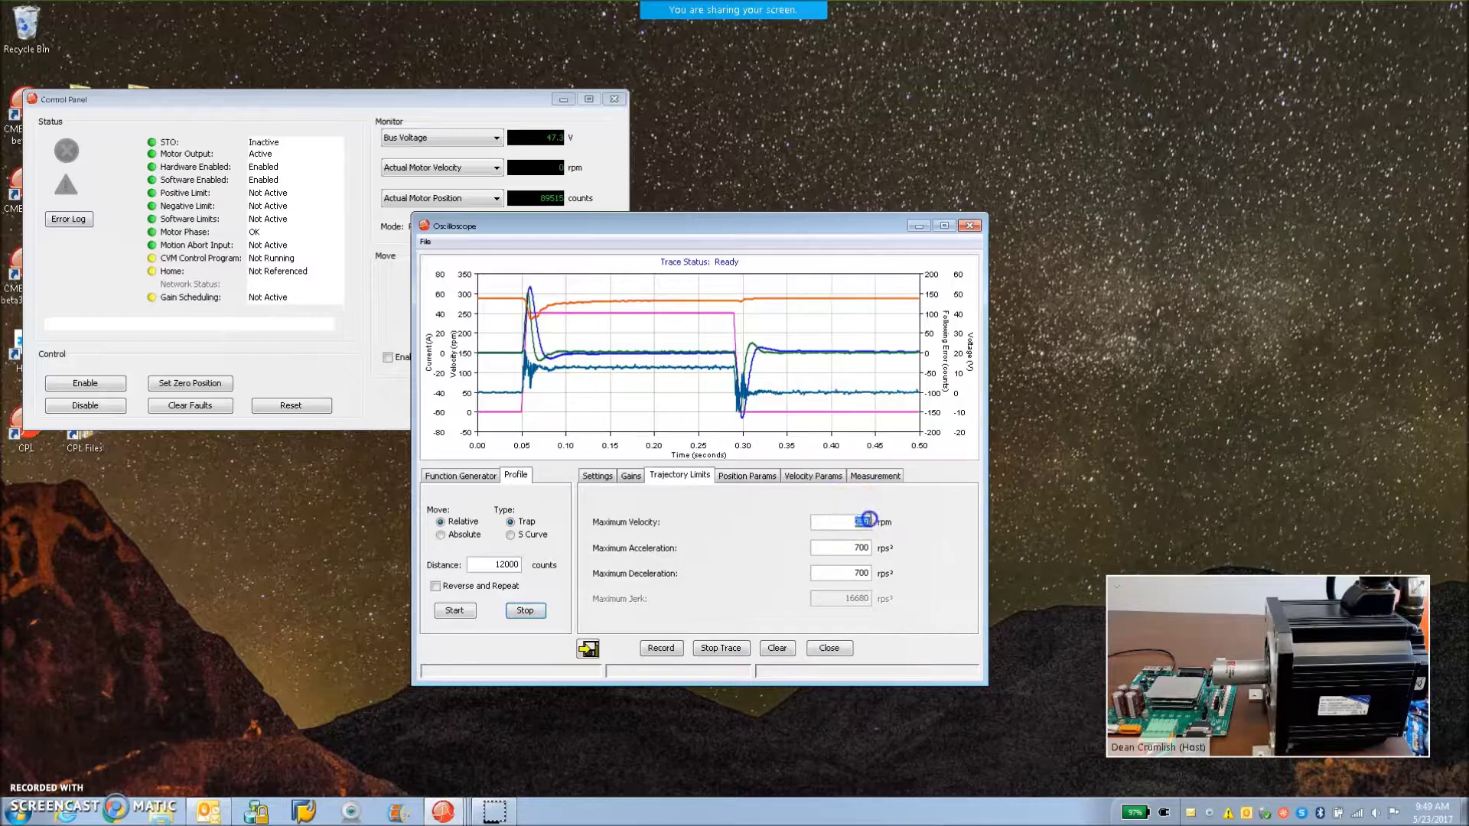
pyautogui.write('500')
pyautogui.click(454, 610)
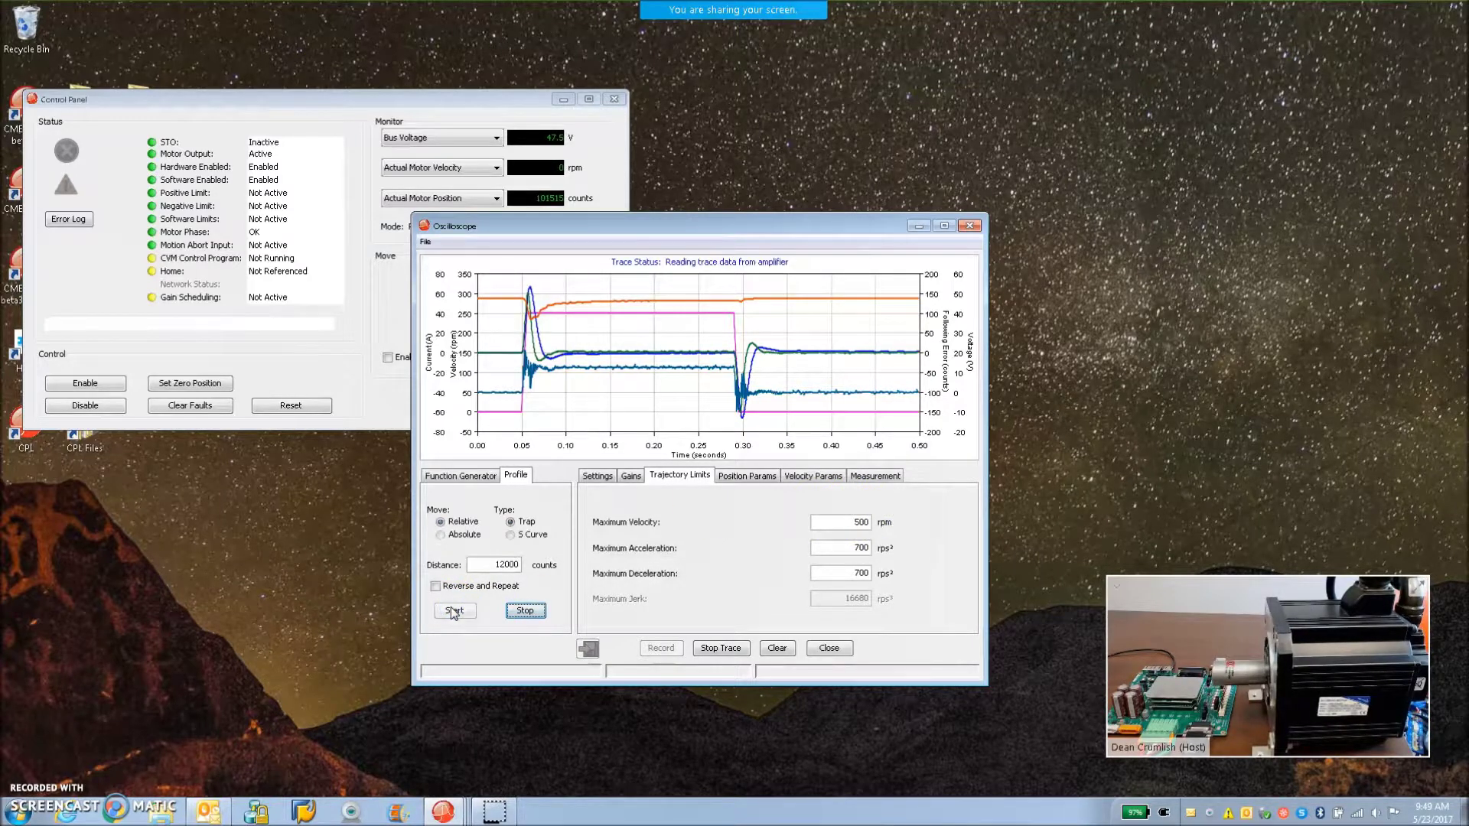